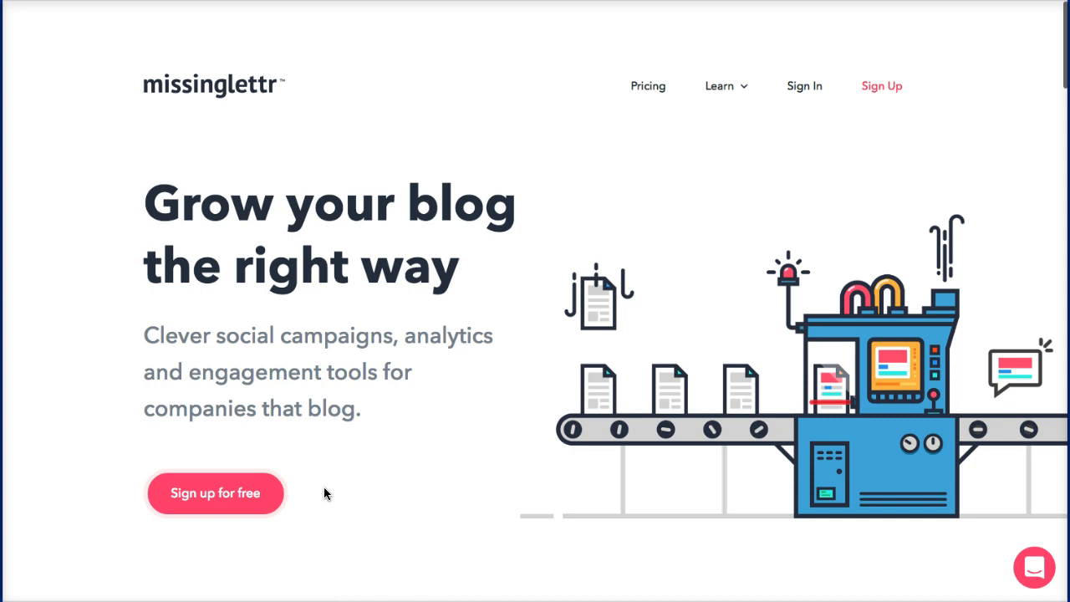
Step: Go to the pricing and sign-up page and look over the plan cards
{"action": "left_click", "coordinate": [207, 496]}
{"action": "left_click", "coordinate": [206, 497]}
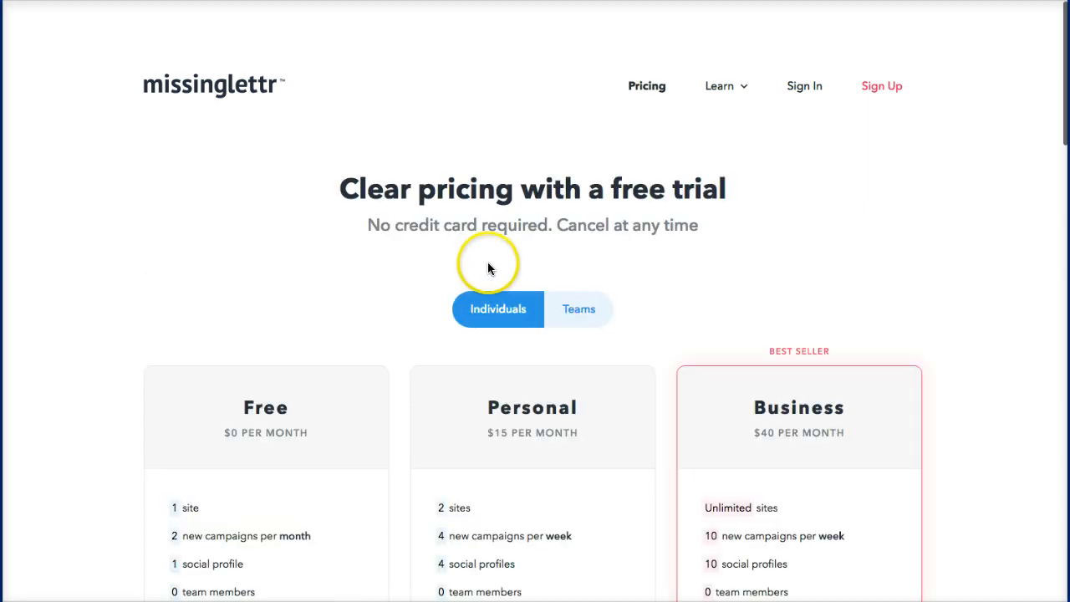
{"action": "mouse_move", "coordinate": [235, 442]}
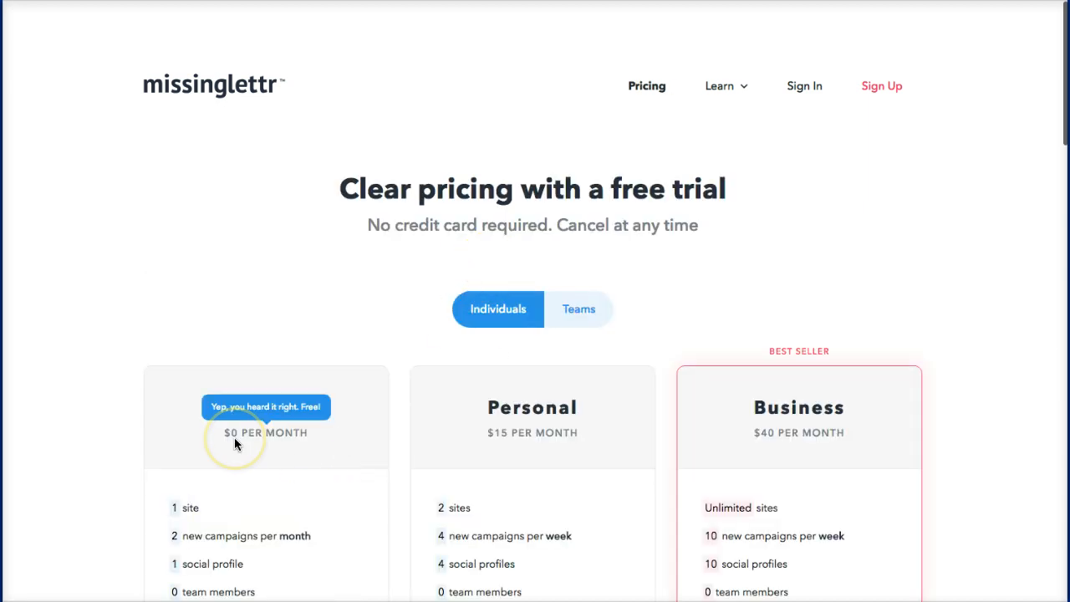
{"action": "scroll", "coordinate": [235, 442], "scroll_direction": "down", "scroll_amount": 3}
{"action": "mouse_move", "coordinate": [616, 318]}
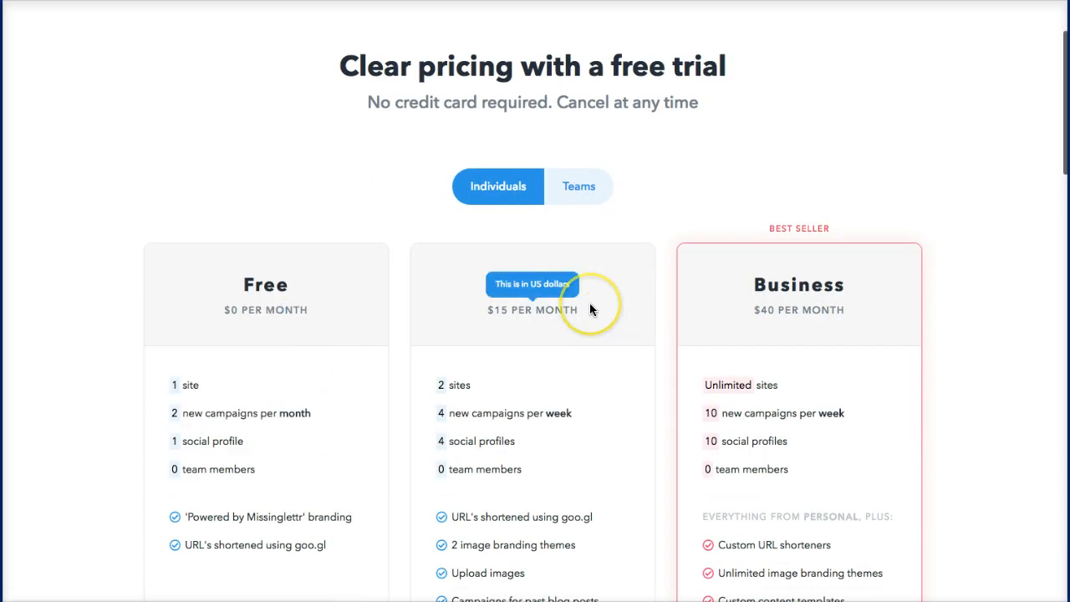
Step: Start the signup for the Free plan
{"action": "left_click", "coordinate": [214, 322]}
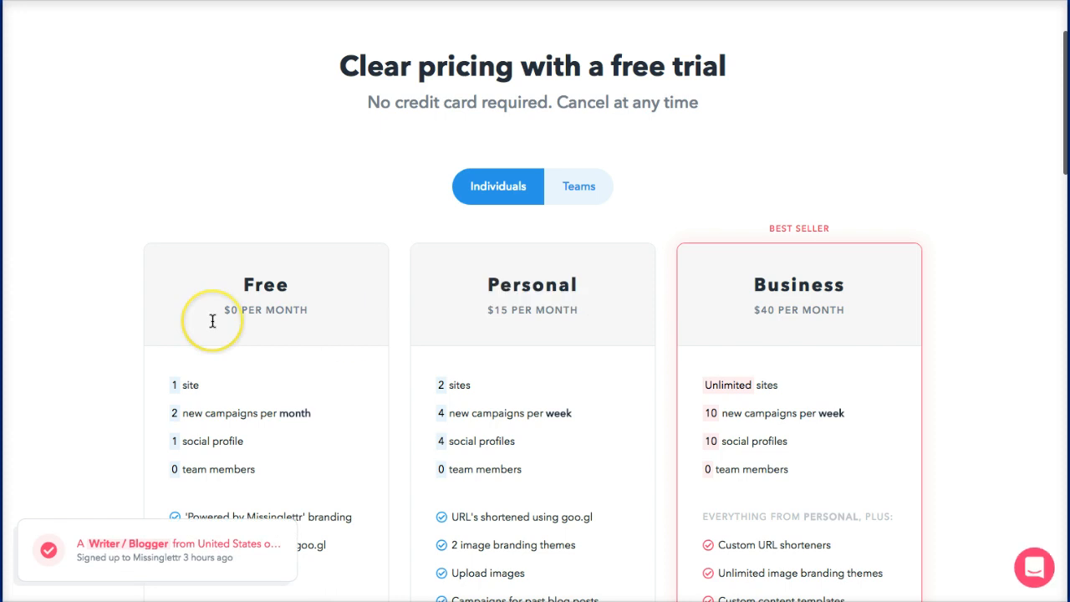
{"action": "scroll", "coordinate": [212, 321], "scroll_direction": "down", "scroll_amount": 5}
{"action": "scroll", "coordinate": [212, 321], "scroll_direction": "down", "scroll_amount": 5}
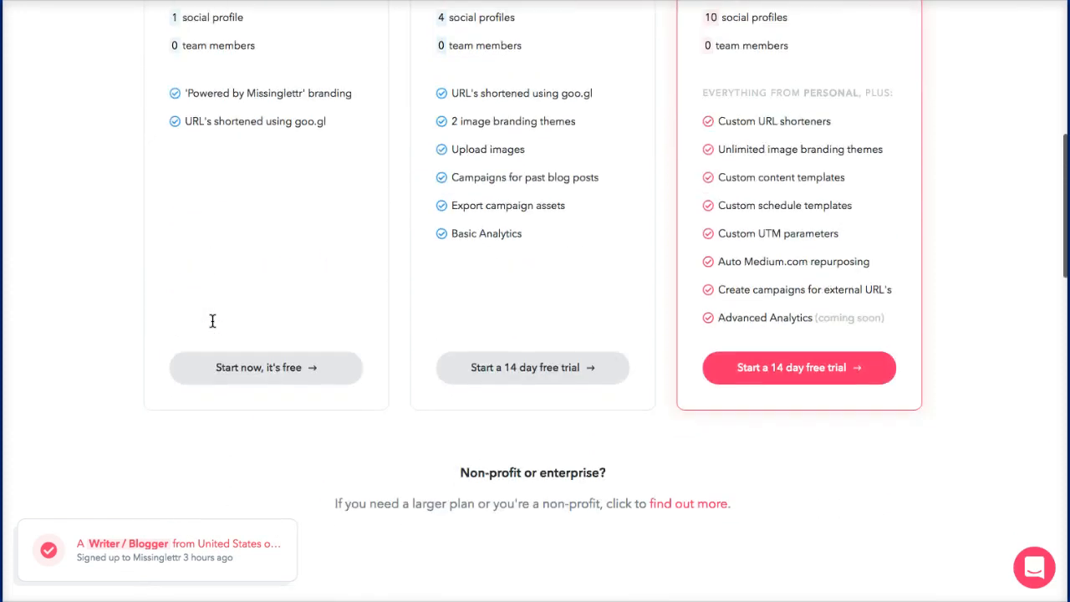
{"action": "left_click", "coordinate": [278, 333]}
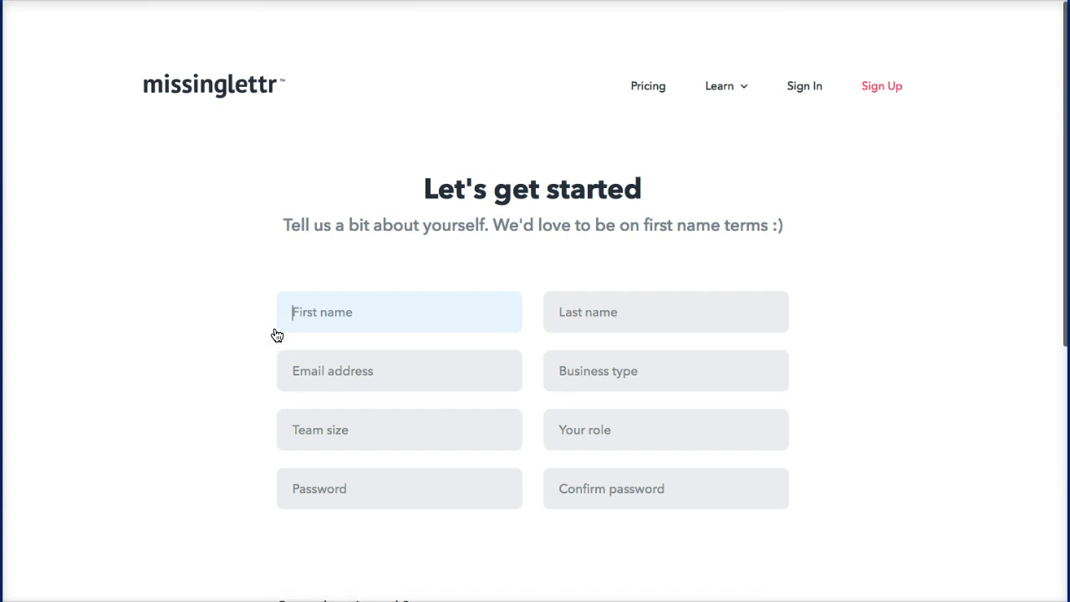
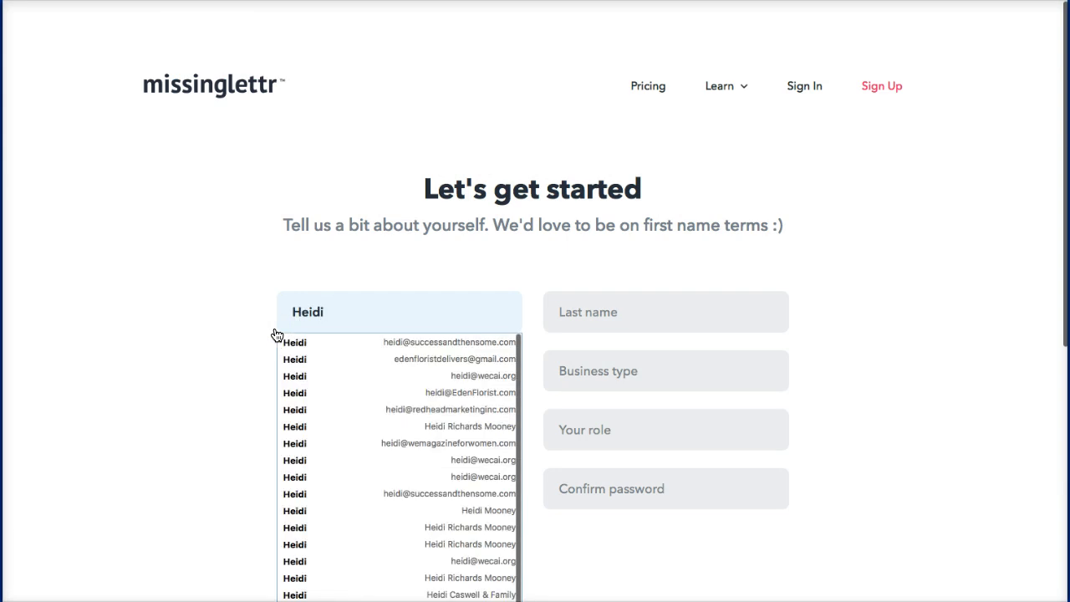
Step: Enter the user's first name, last name and e-mail address on the signup form
{"action": "key", "text": "Tab"}
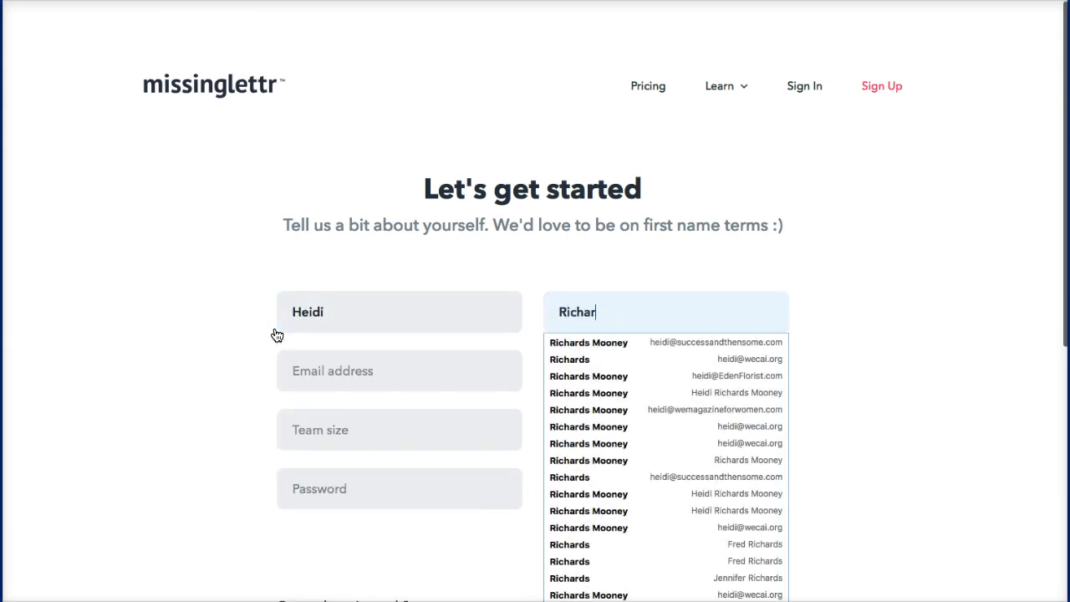
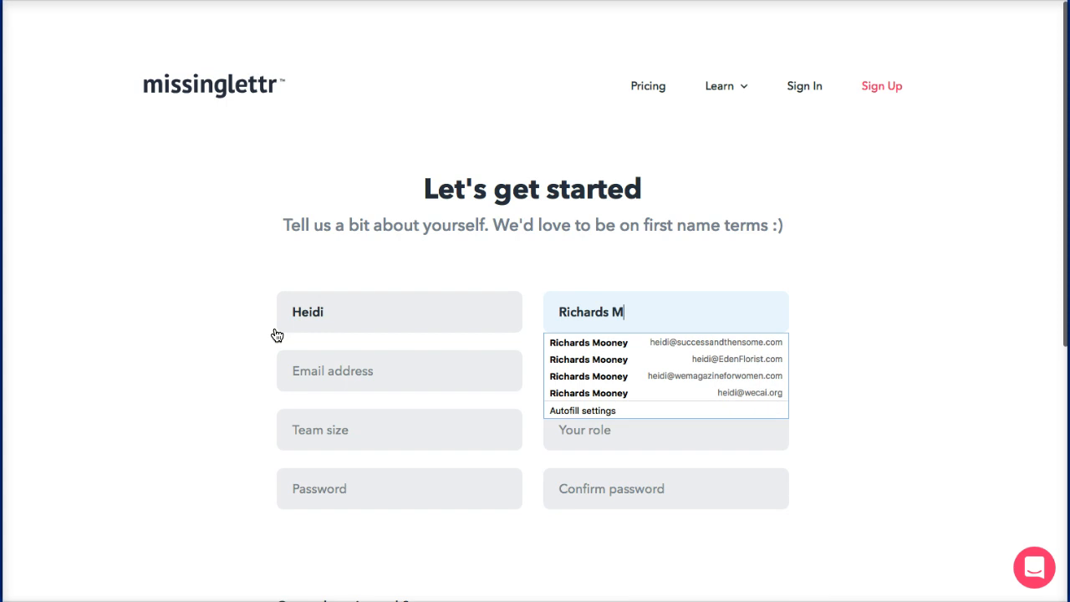
{"action": "key", "text": "Tab"}
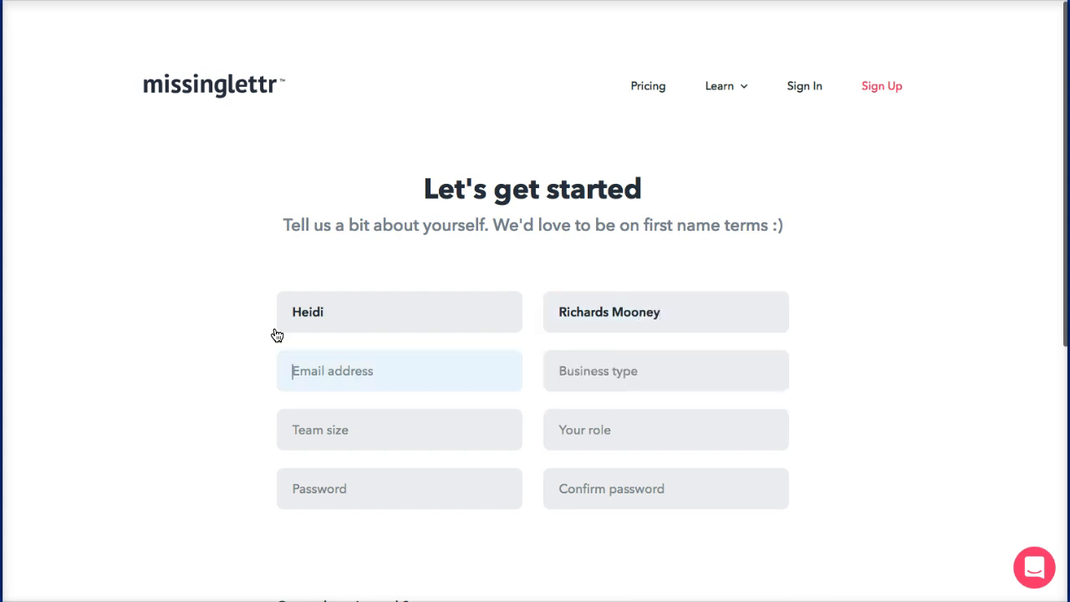
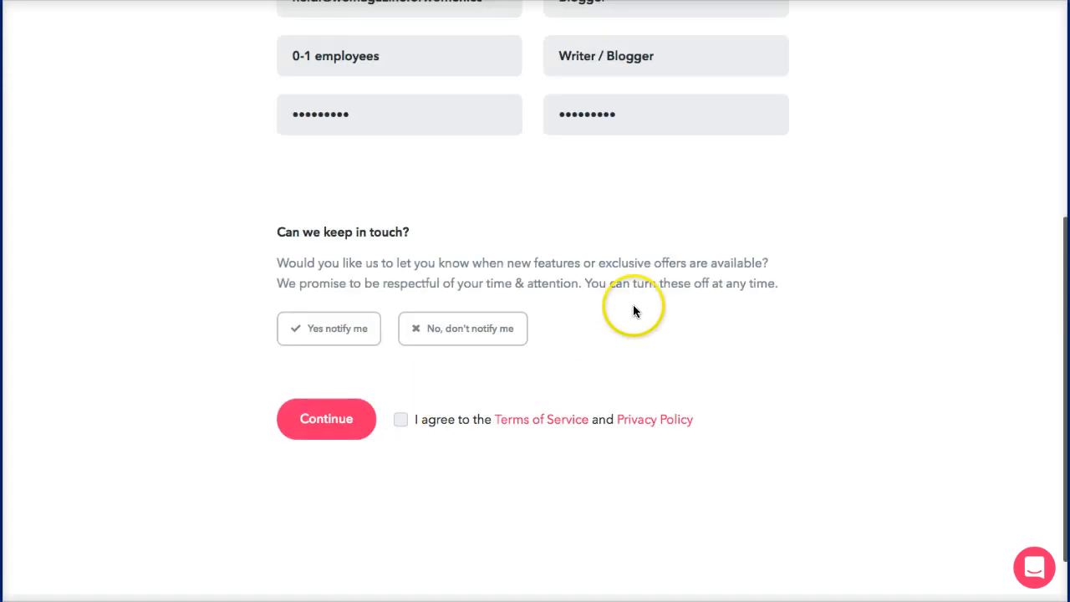
Step: Choose Blogger business details, decline marketing notifications and accept the Terms of Service
{"action": "scroll", "coordinate": [633, 308], "scroll_direction": "up", "scroll_amount": 5}
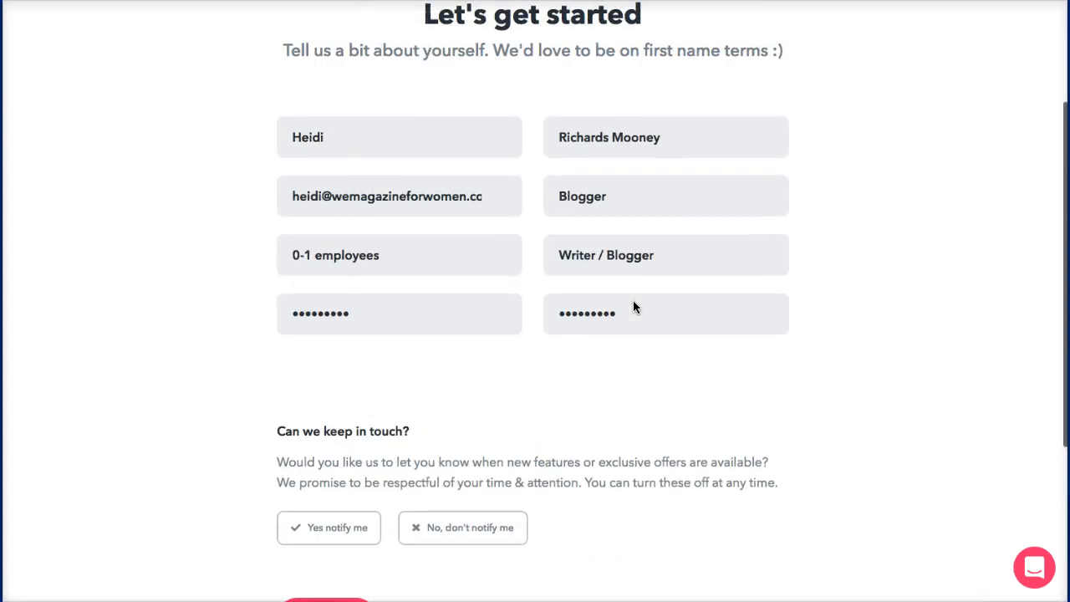
{"action": "scroll", "coordinate": [632, 308], "scroll_direction": "down", "scroll_amount": 4}
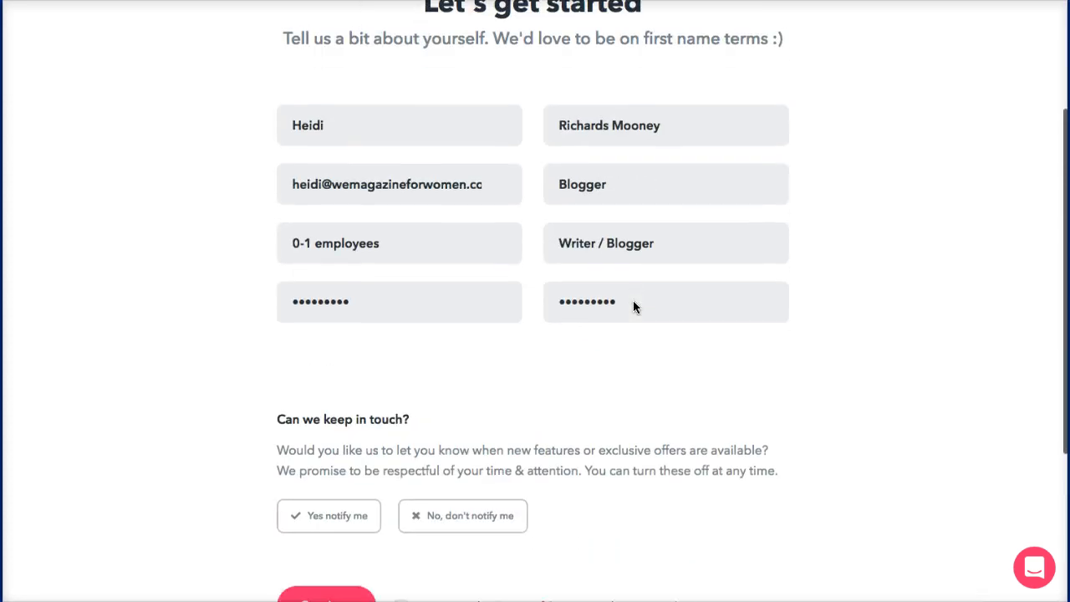
{"action": "left_click", "coordinate": [582, 363]}
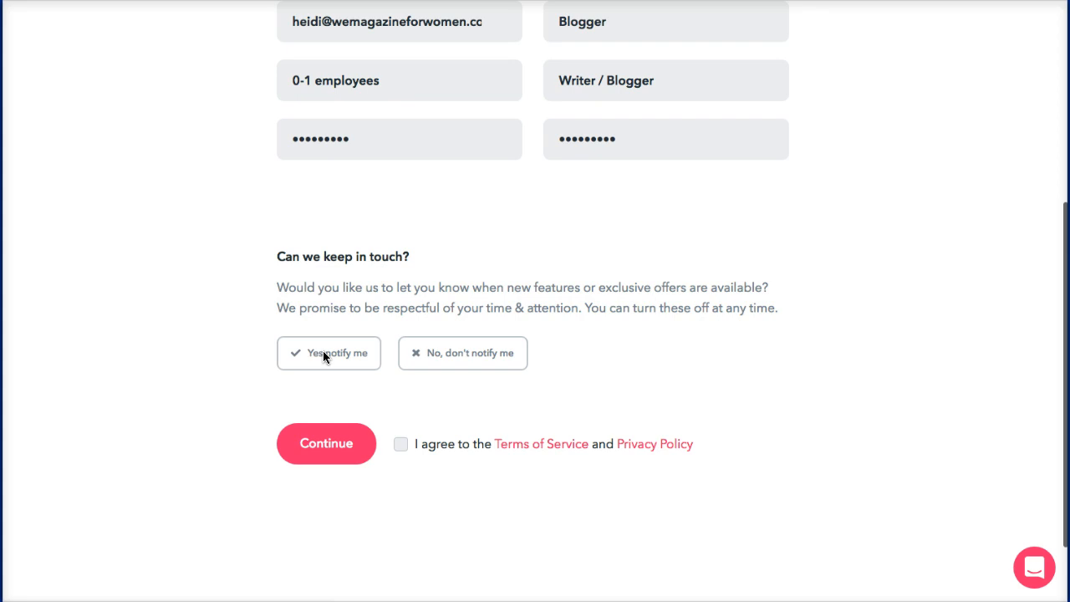
{"action": "left_click", "coordinate": [432, 358]}
{"action": "left_click", "coordinate": [423, 359]}
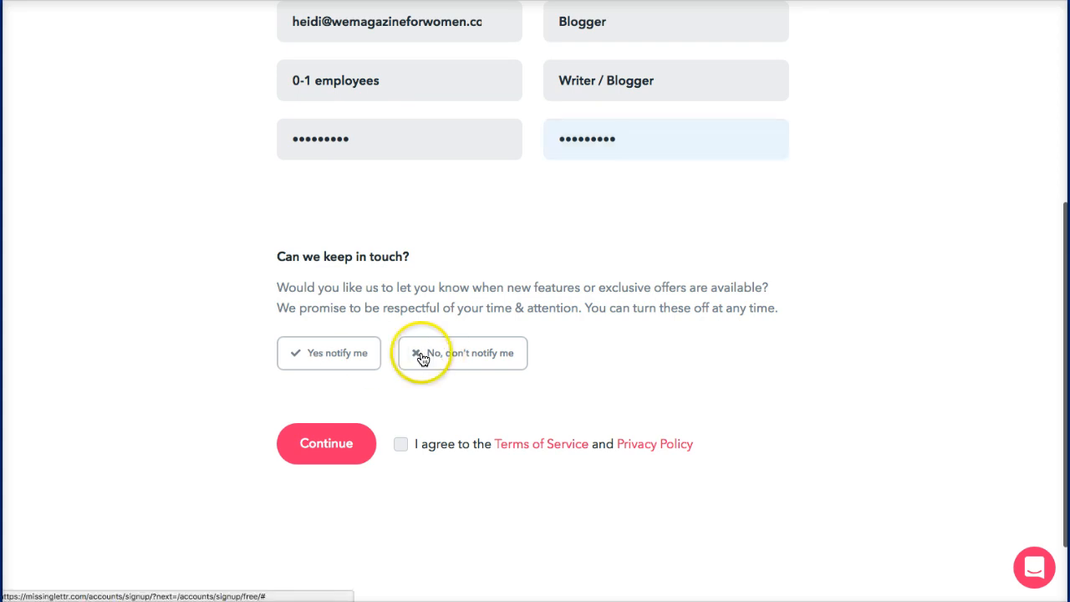
{"action": "left_click", "coordinate": [421, 353]}
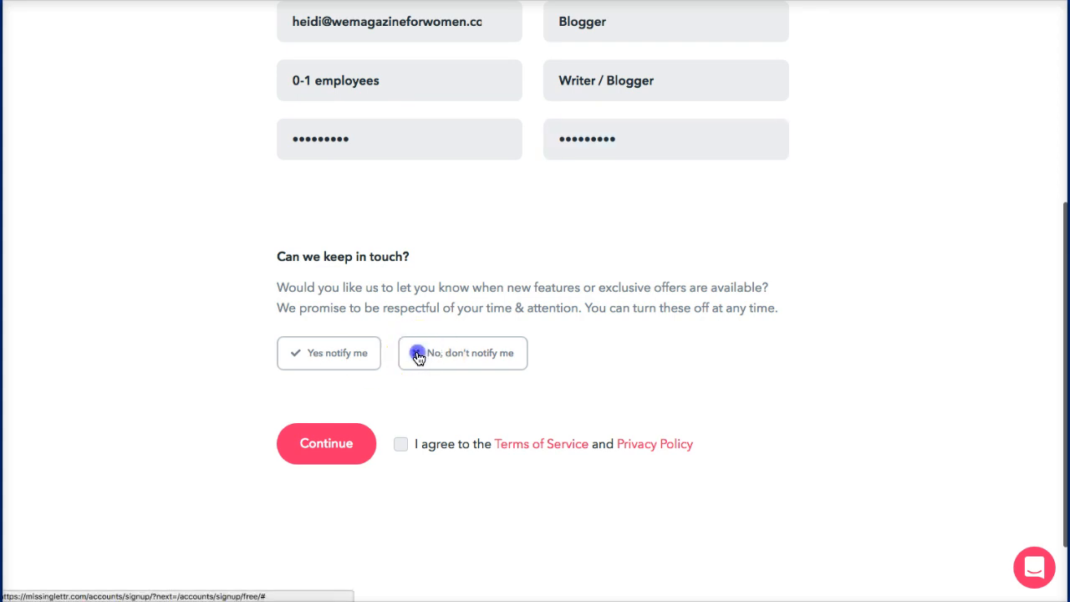
{"action": "left_click", "coordinate": [400, 445]}
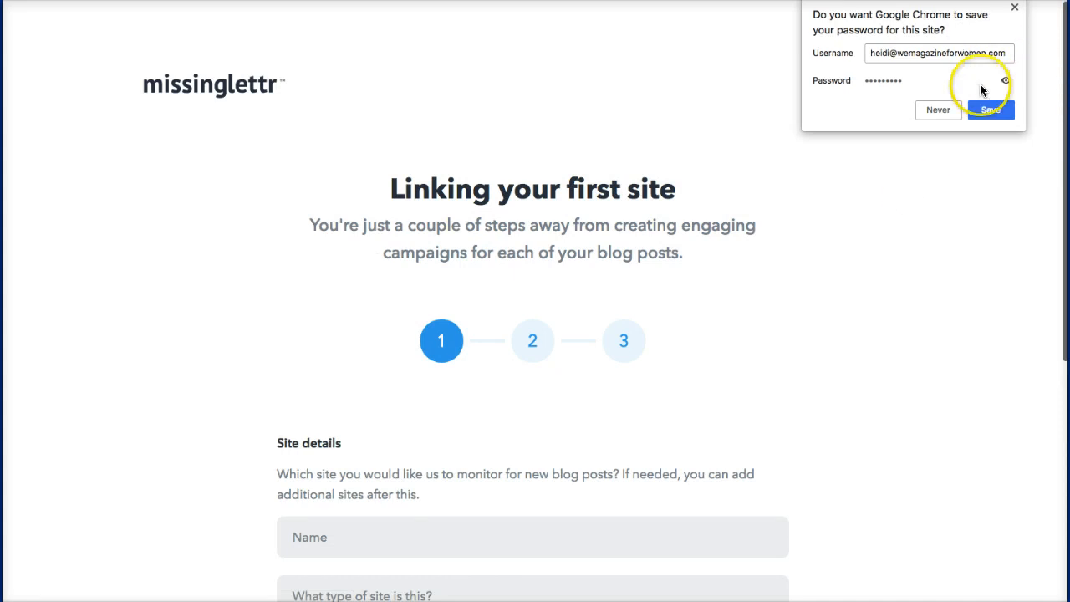
Step: Let Chrome save the new Missinglettr account password
{"action": "left_click", "coordinate": [989, 111]}
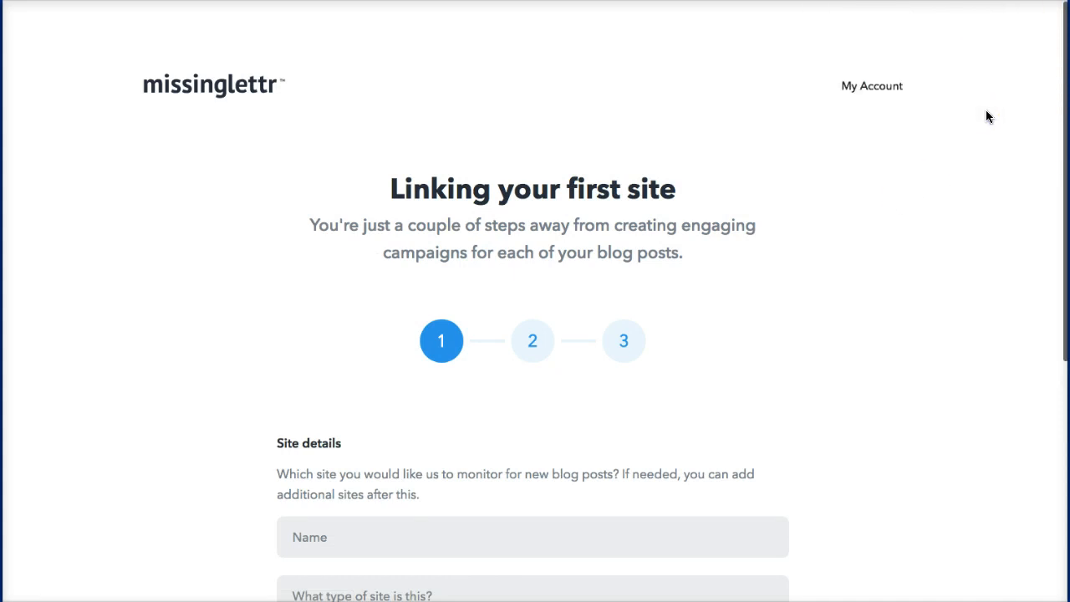
{"action": "left_click", "coordinate": [509, 206]}
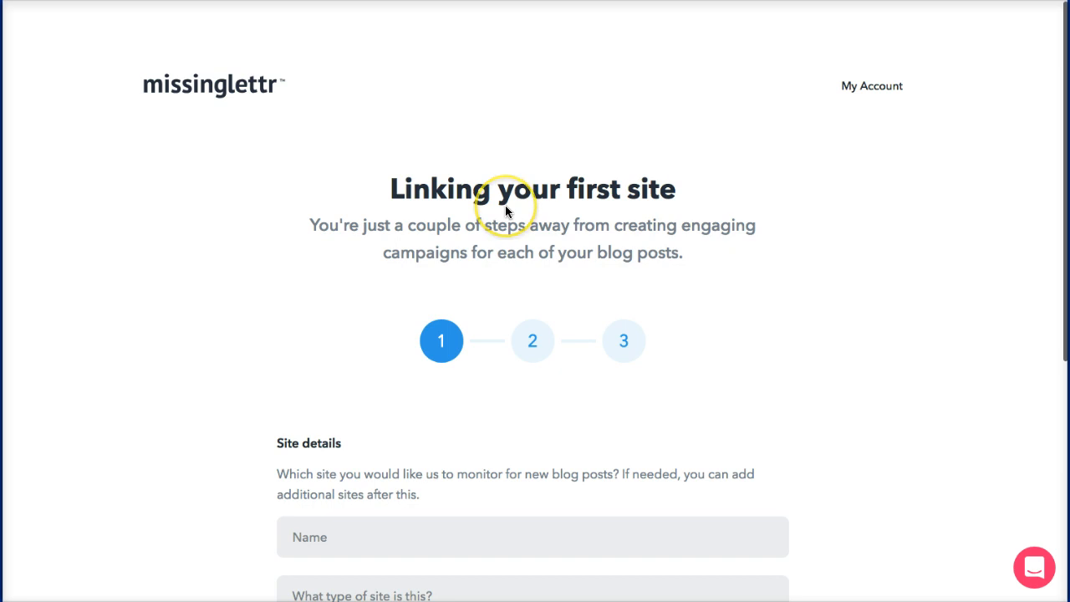
{"action": "scroll", "coordinate": [505, 204], "scroll_direction": "down", "scroll_amount": 2}
Step: Name the site 'WE Magazine for Women' and set its type to Personal site
{"action": "left_click", "coordinate": [351, 409]}
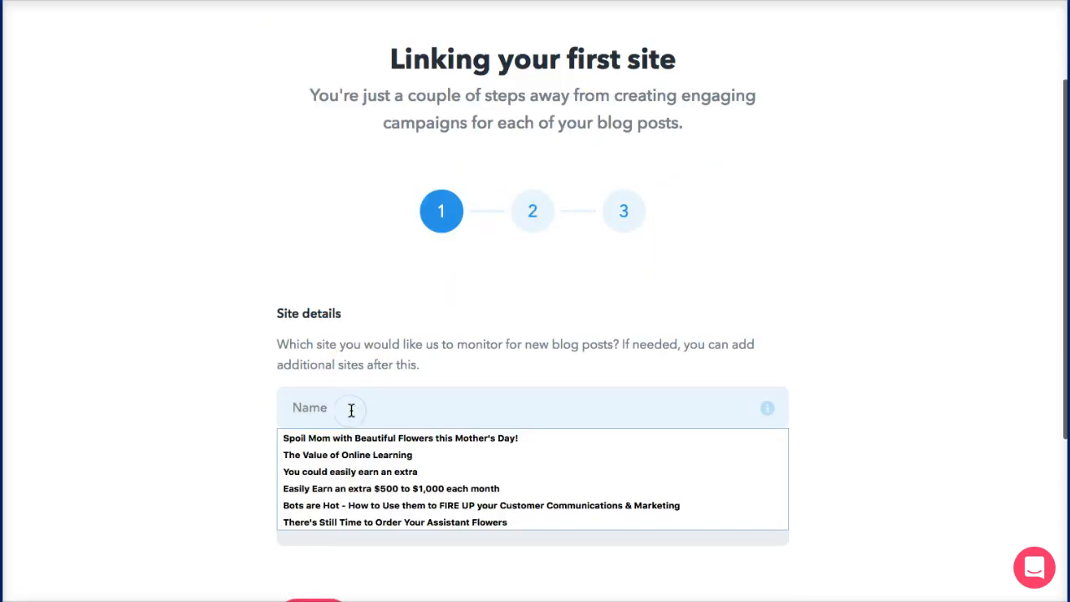
{"action": "type", "text": "We Ma"}
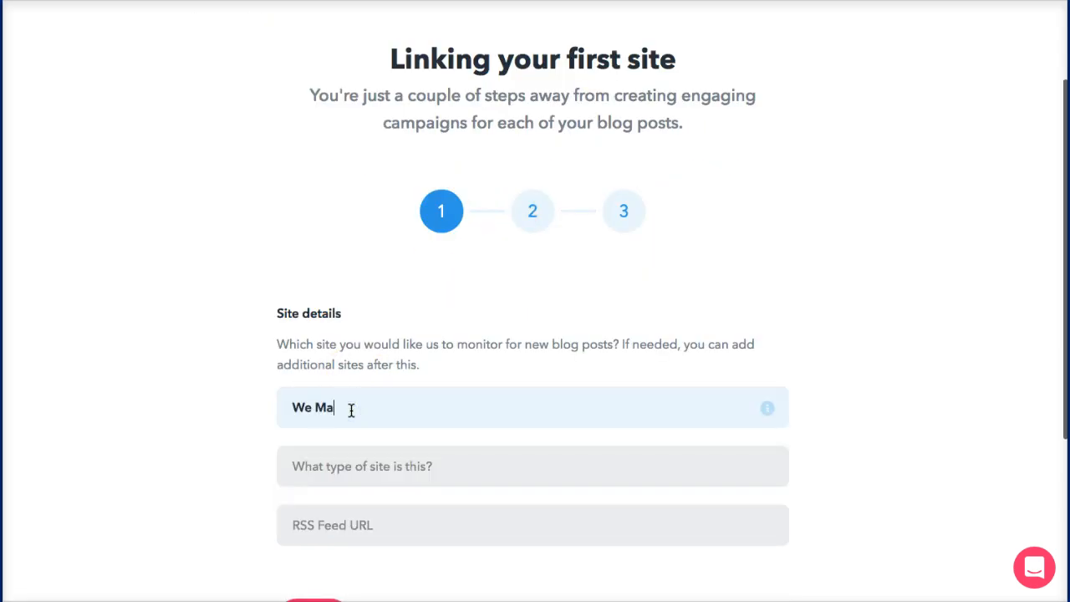
{"action": "key", "text": "BackSpace"}
{"action": "key", "text": "BackSpace"}
{"action": "key", "text": "BackSpace"}
{"action": "key", "text": "BackSpace"}
{"action": "type", "text": "E Magazine for Women"}
{"action": "left_click", "coordinate": [335, 464]}
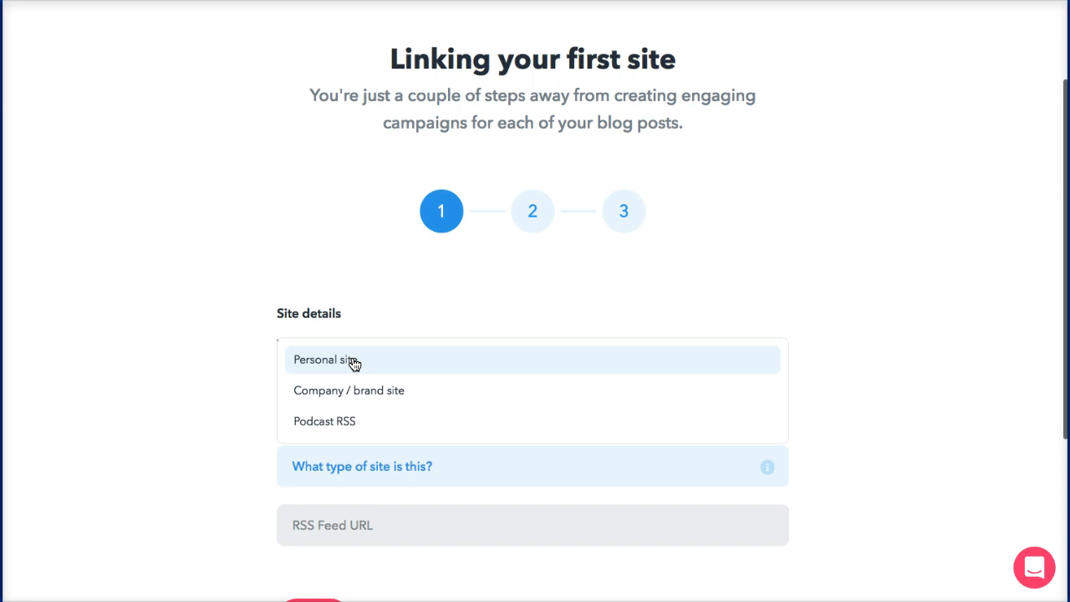
{"action": "left_click", "coordinate": [354, 361]}
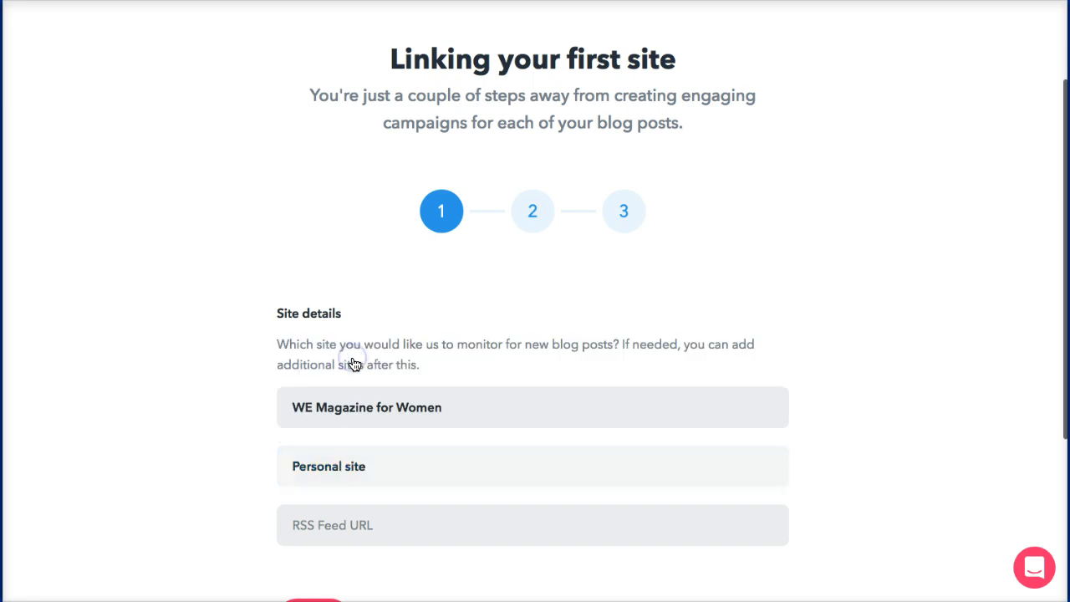
{"action": "left_click", "coordinate": [373, 533]}
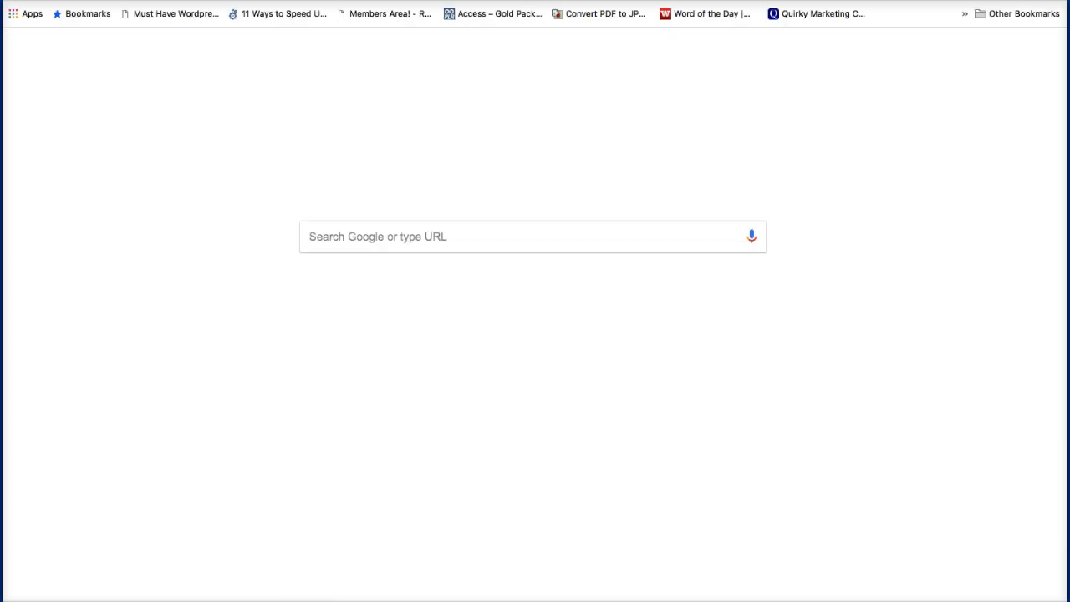
Step: Load wemagazineforwomen.com/rss in a new Chrome tab to confirm the feed works
{"action": "type", "text": "wemaga"}
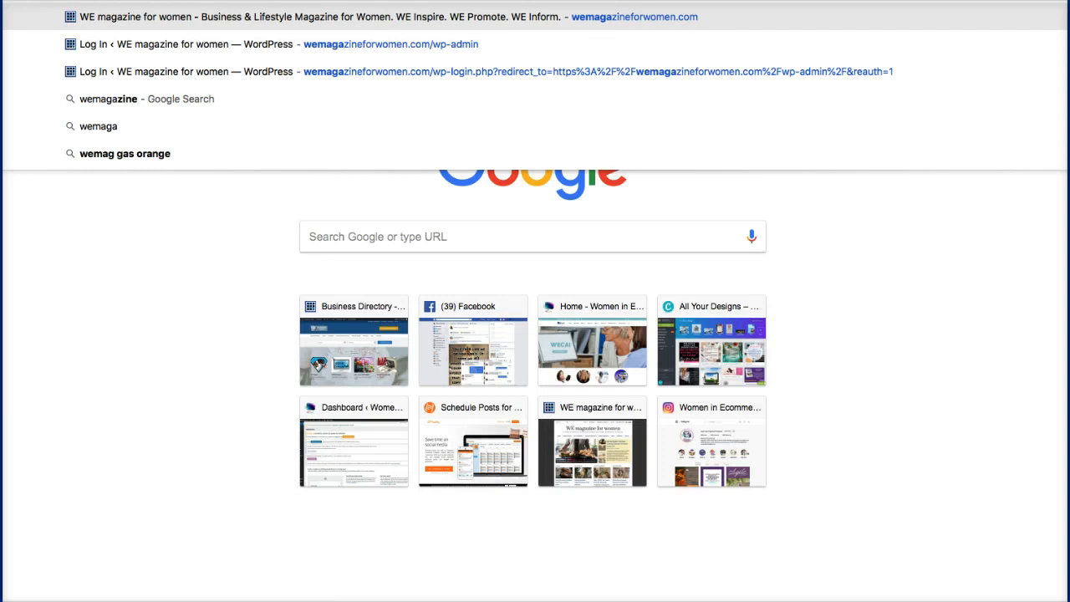
{"action": "type", "text": "zineforwomen.com/rr"}
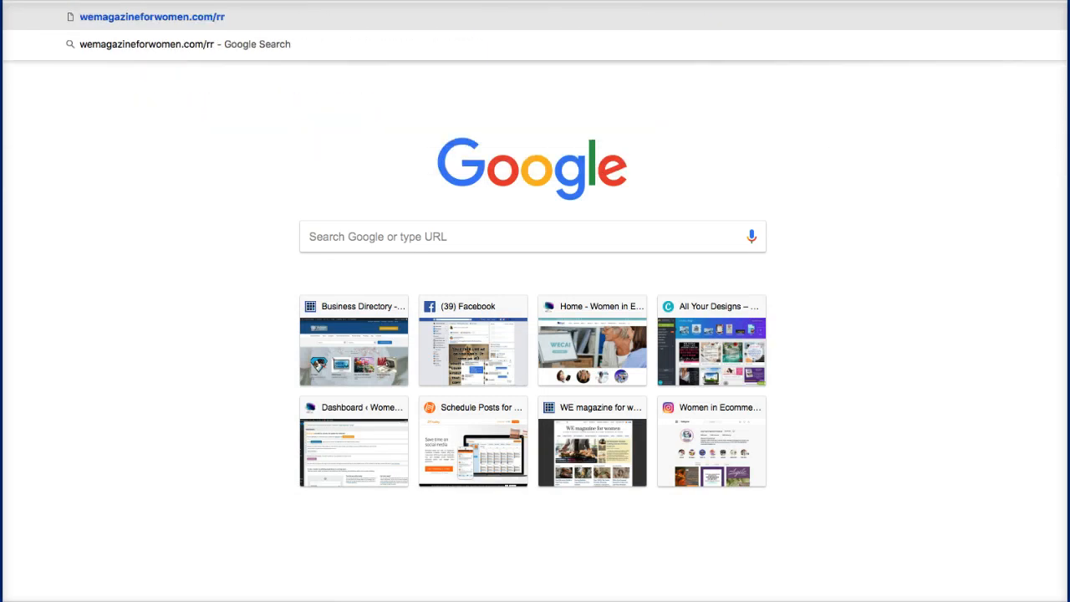
{"action": "key", "text": "BackSpace"}
{"action": "type", "text": "ss"}
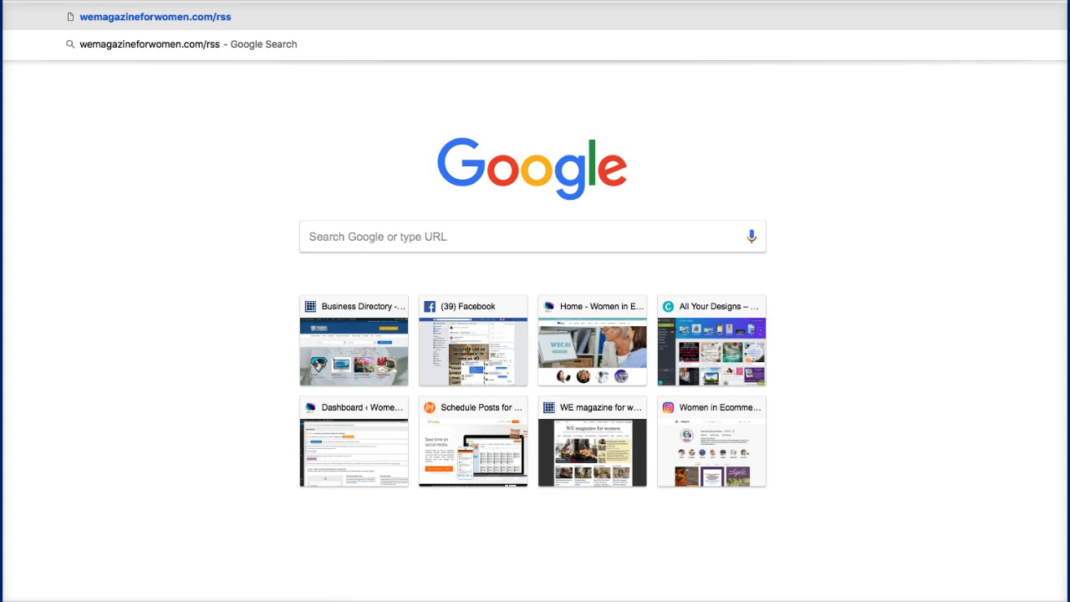
{"action": "left_click", "coordinate": [109, 17]}
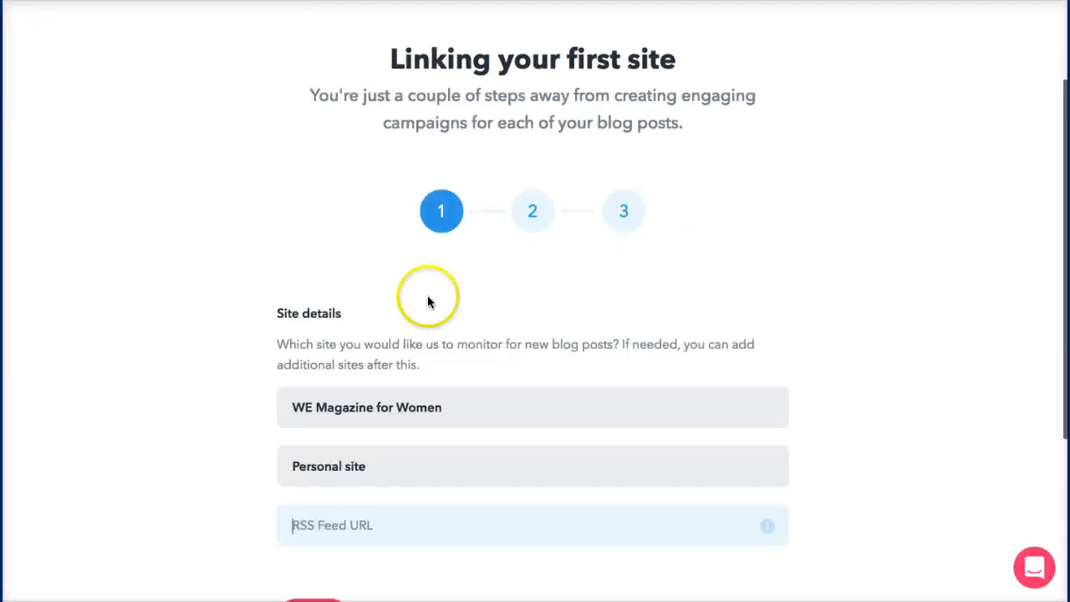
{"action": "left_click", "coordinate": [403, 539]}
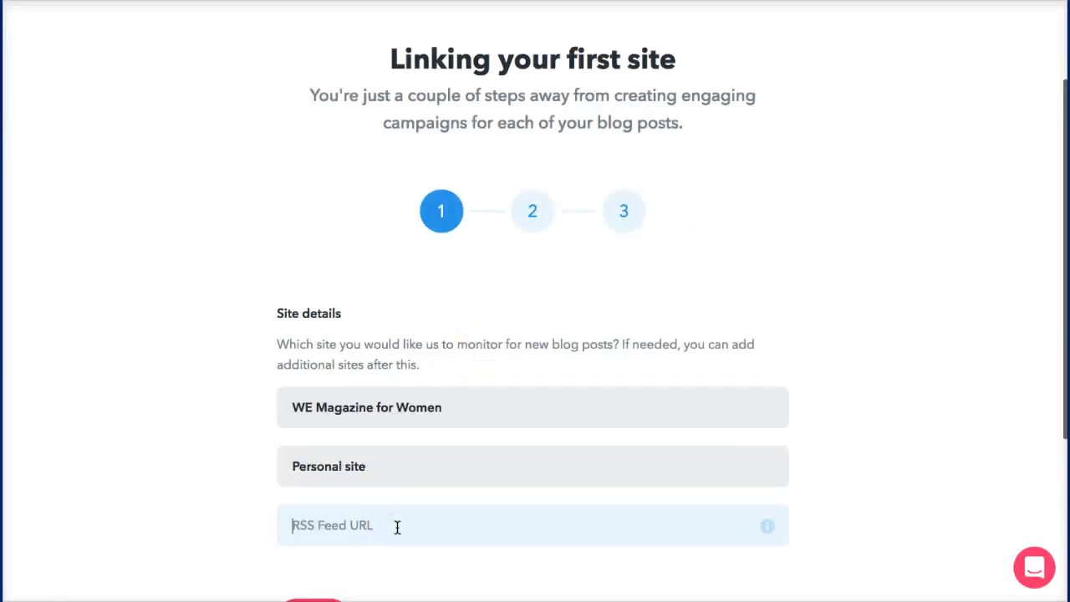
{"action": "mouse_move", "coordinate": [766, 533]}
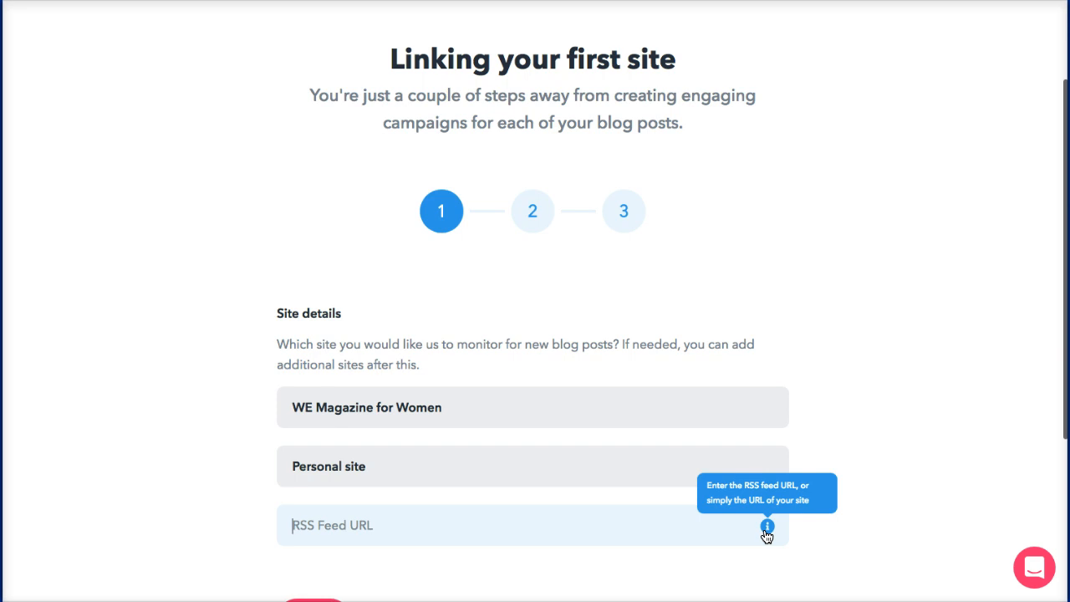
{"action": "left_click", "coordinate": [523, 531]}
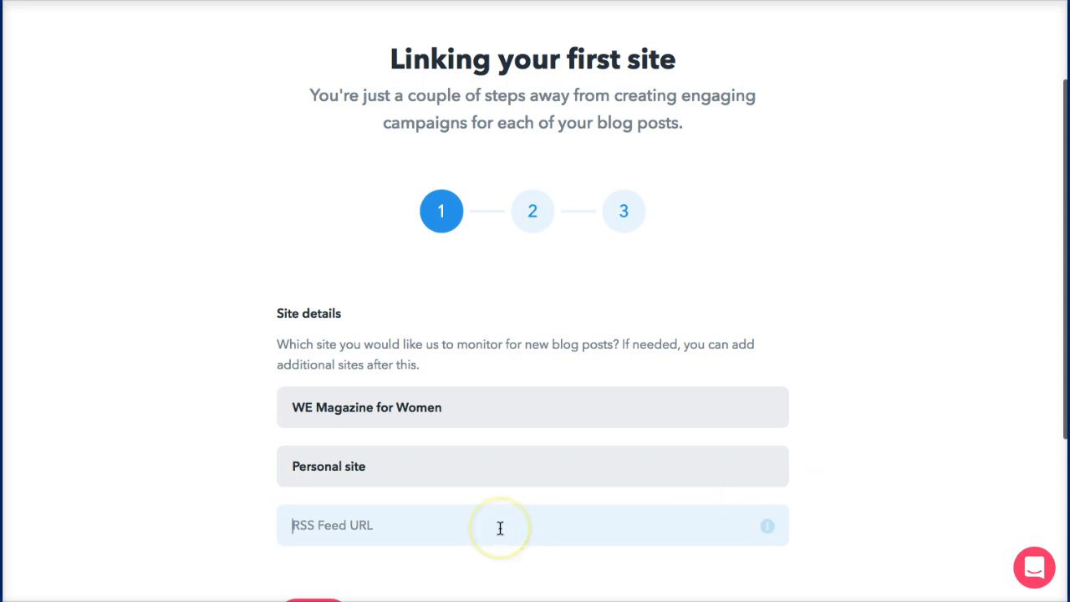
{"action": "type", "text": "https://wemagazineforwomen.com/feed/"}
{"action": "key", "text": "BackSpace"}
{"action": "key", "text": "BackSpace"}
{"action": "key", "text": "BackSpace"}
{"action": "key", "text": "BackSpace"}
{"action": "key", "text": "BackSpace"}
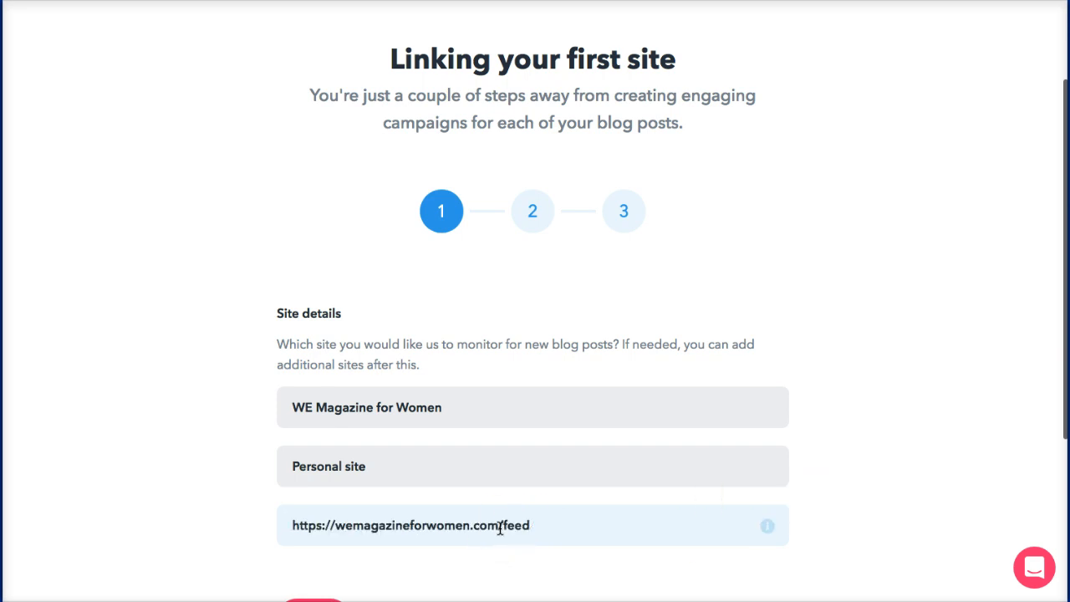
{"action": "scroll", "coordinate": [500, 528], "scroll_direction": "down", "scroll_amount": 1}
{"action": "scroll", "coordinate": [500, 528], "scroll_direction": "down", "scroll_amount": 2}
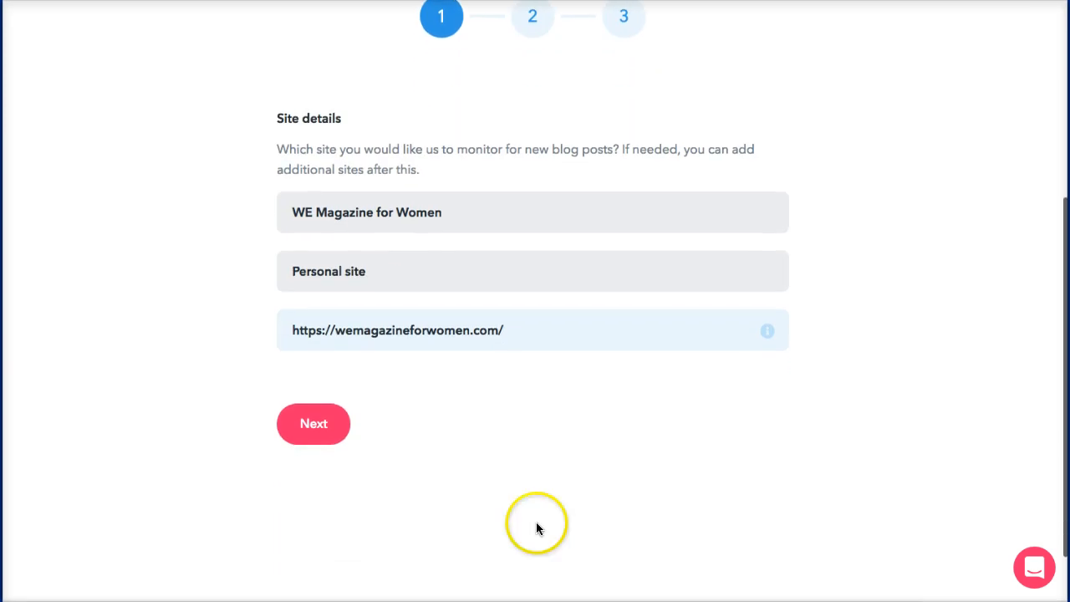
{"action": "left_click", "coordinate": [311, 426]}
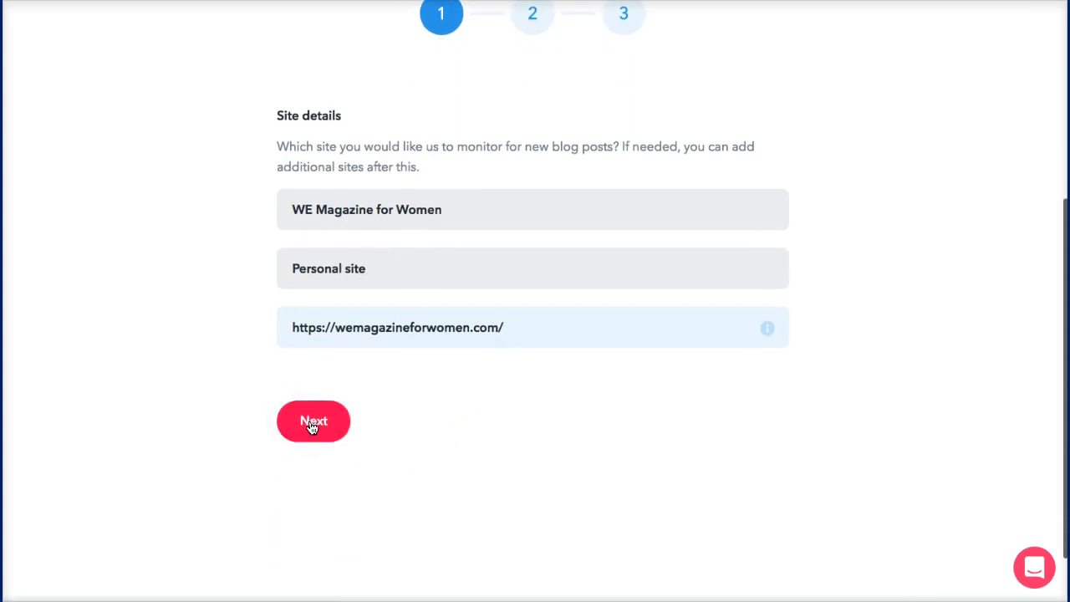
{"action": "left_click", "coordinate": [311, 426]}
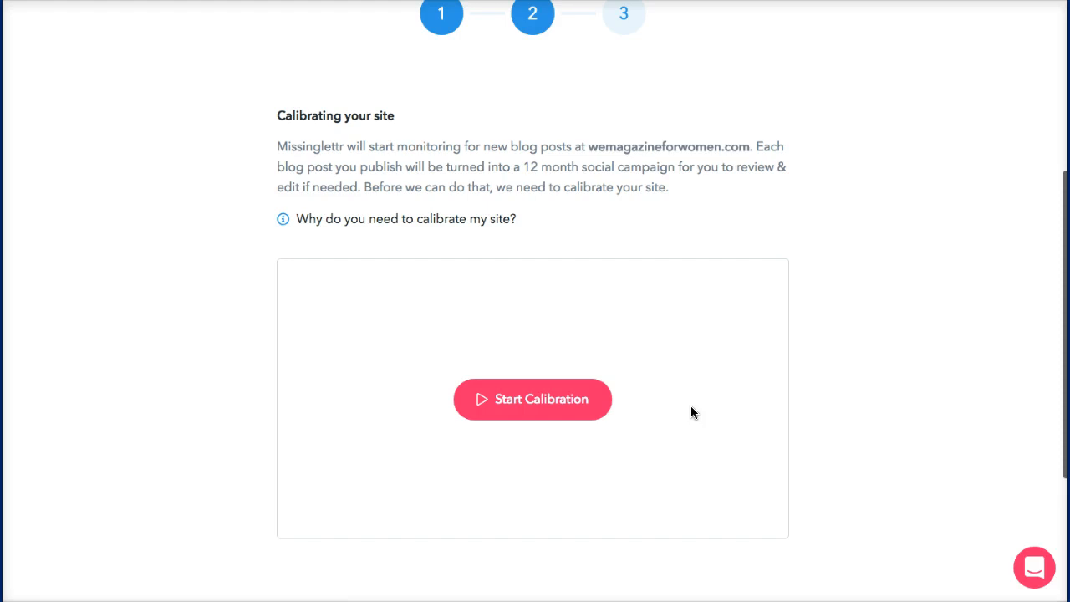
Step: Start site calibration and read through the explanation while it detects the post body
{"action": "left_click", "coordinate": [522, 413]}
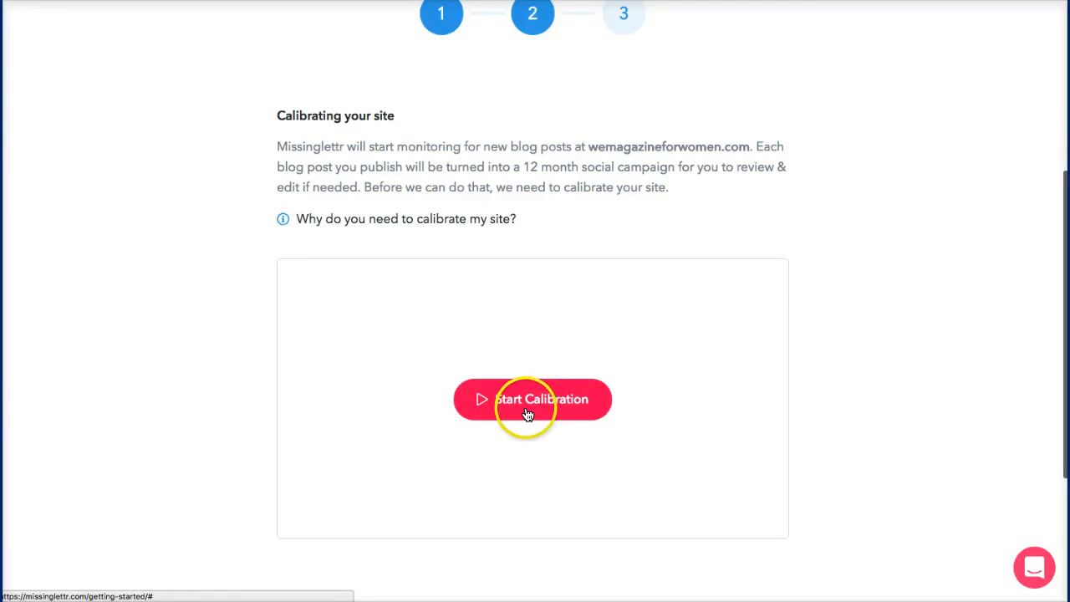
{"action": "left_click", "coordinate": [527, 401]}
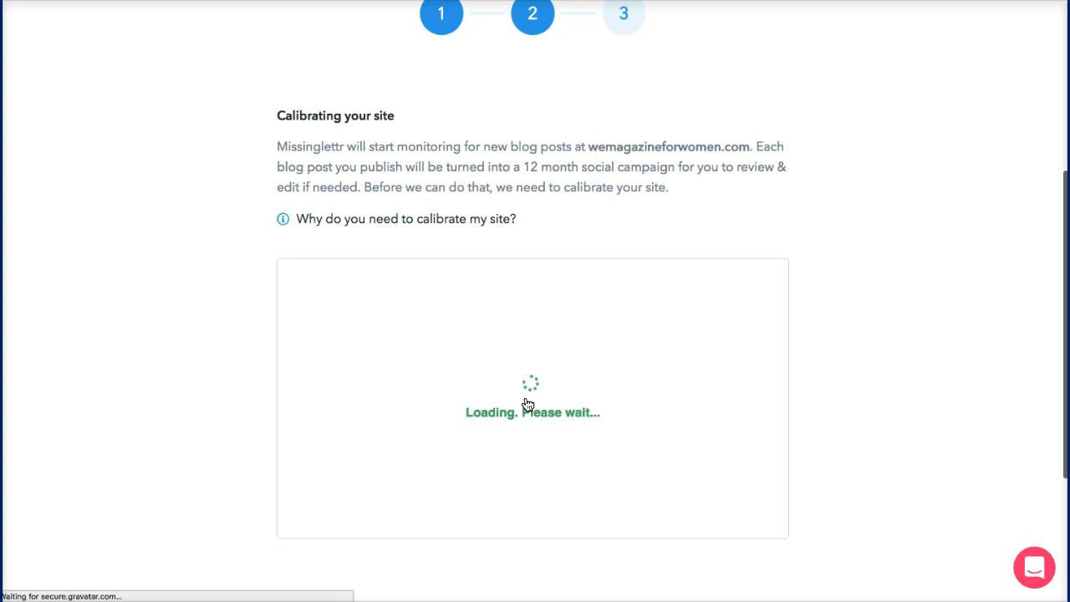
{"action": "scroll", "coordinate": [527, 405], "scroll_direction": "up", "scroll_amount": 2}
{"action": "scroll", "coordinate": [527, 405], "scroll_direction": "down", "scroll_amount": 1}
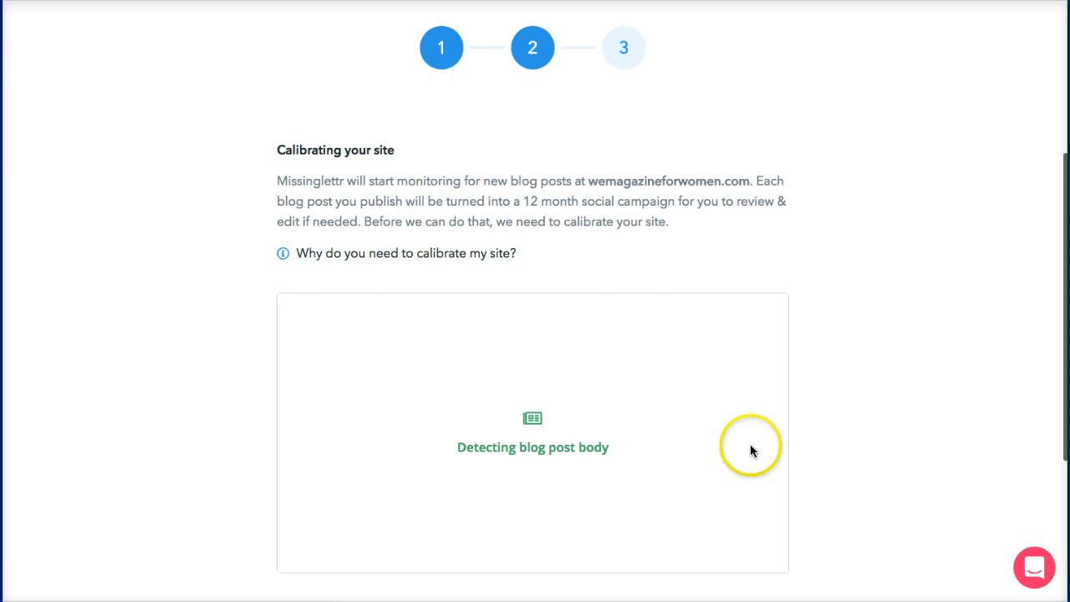
{"action": "scroll", "coordinate": [799, 440], "scroll_direction": "down", "scroll_amount": 1}
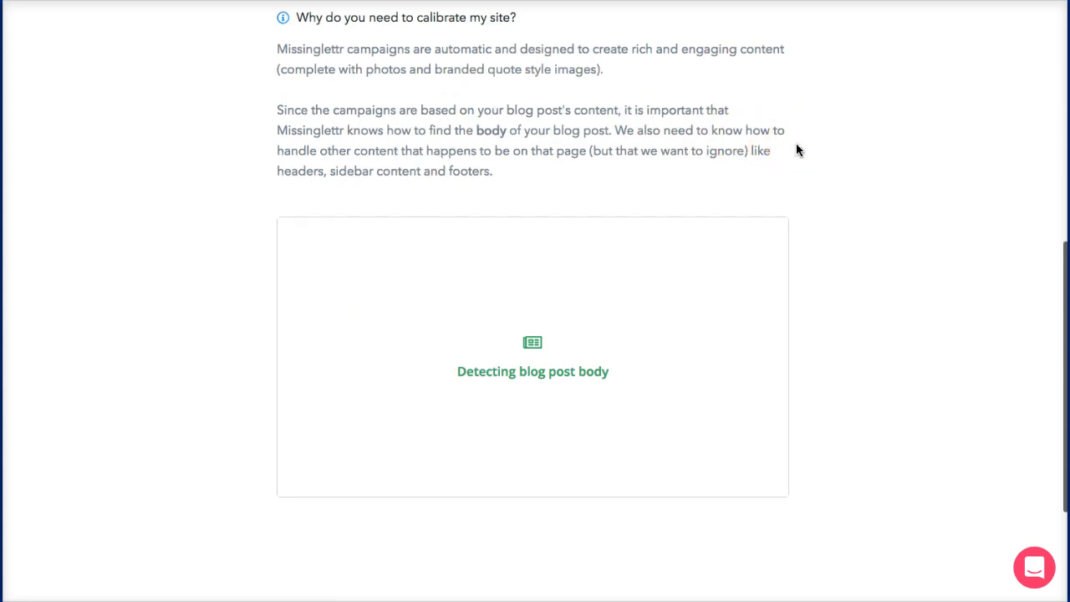
{"action": "scroll", "coordinate": [796, 150], "scroll_direction": "up", "scroll_amount": 2}
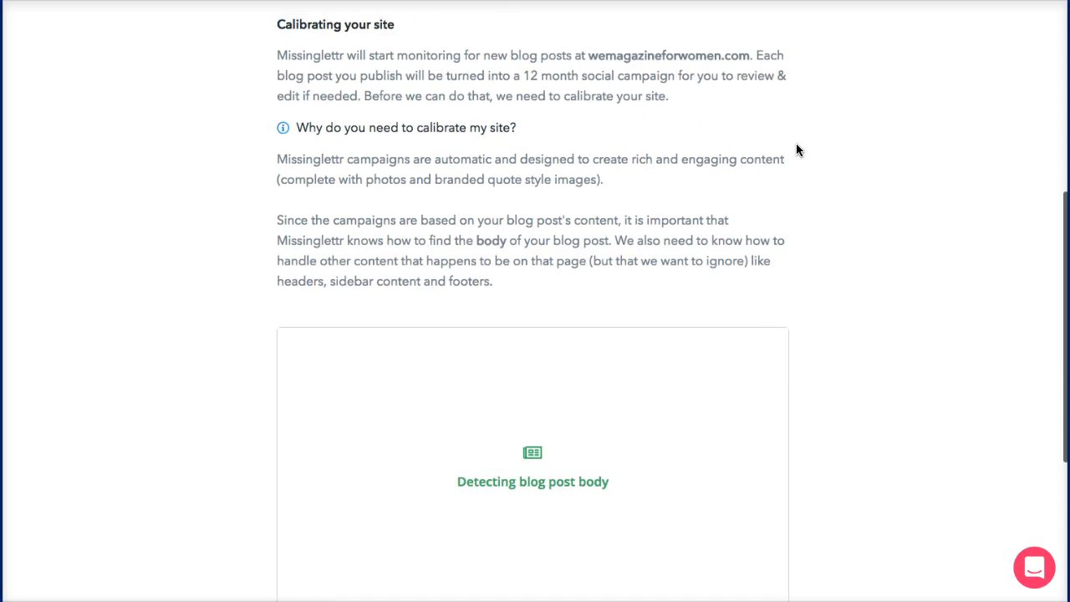
{"action": "scroll", "coordinate": [796, 150], "scroll_direction": "down", "scroll_amount": 2}
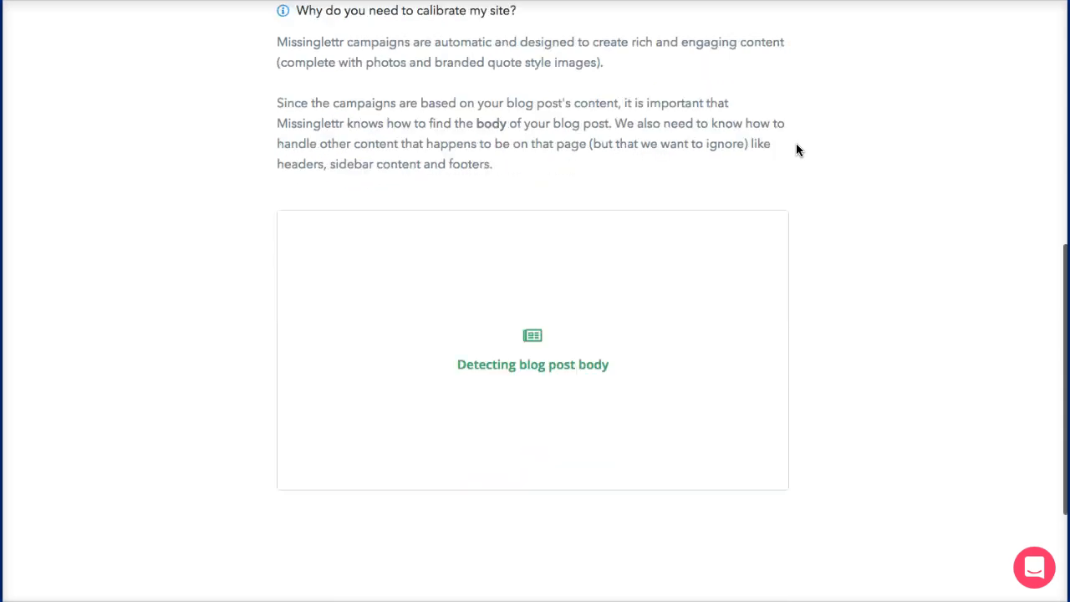
{"action": "scroll", "coordinate": [796, 149], "scroll_direction": "up", "scroll_amount": 2}
{"action": "scroll", "coordinate": [796, 150], "scroll_direction": "up", "scroll_amount": 3}
{"action": "scroll", "coordinate": [796, 150], "scroll_direction": "down", "scroll_amount": 1}
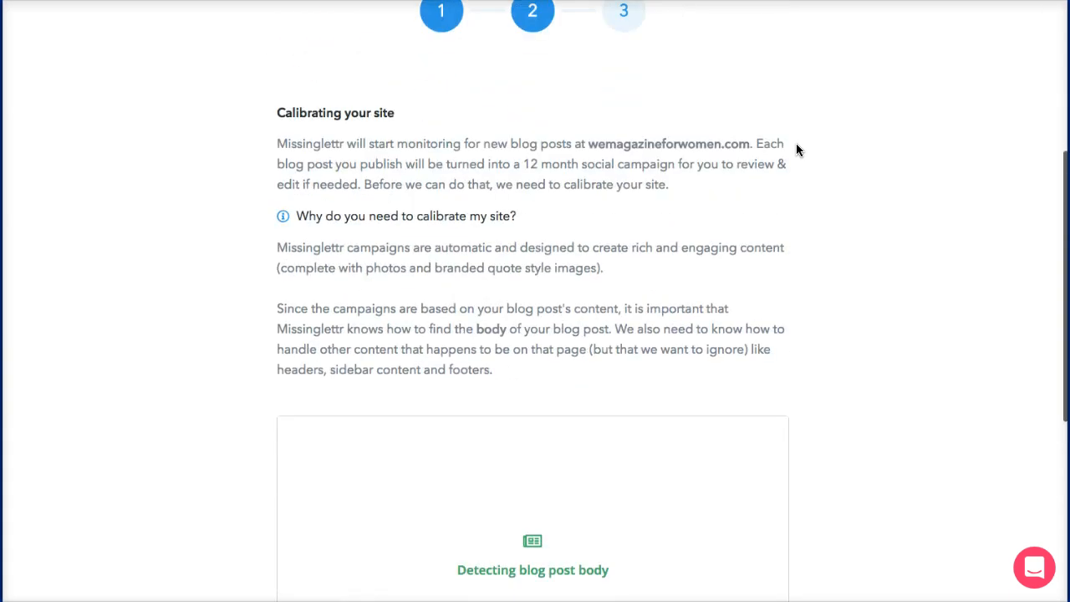
{"action": "scroll", "coordinate": [795, 149], "scroll_direction": "down", "scroll_amount": 1}
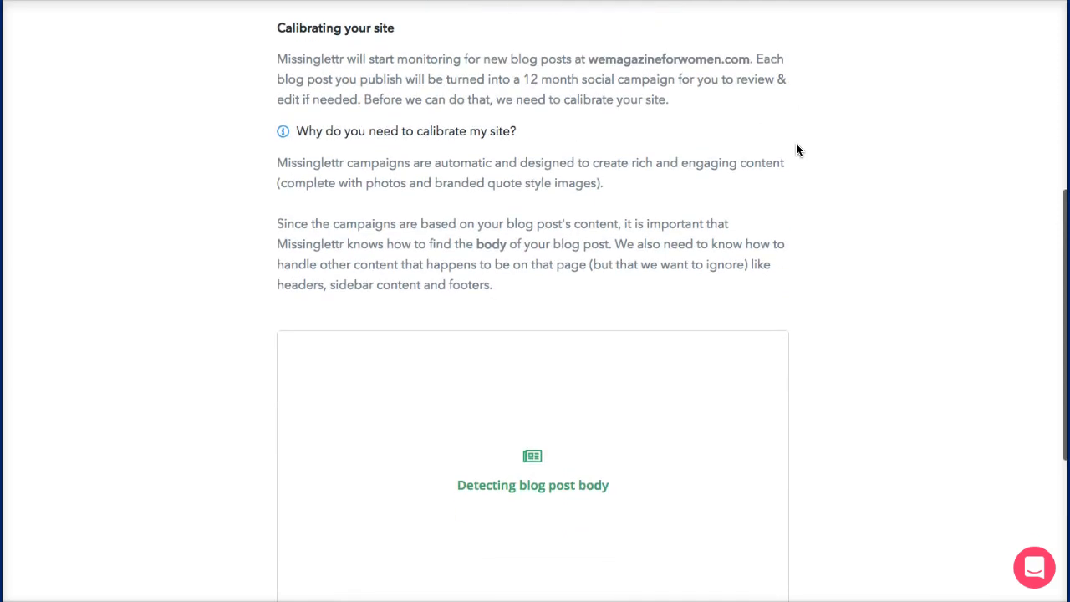
{"action": "scroll", "coordinate": [796, 149], "scroll_direction": "down", "scroll_amount": 1}
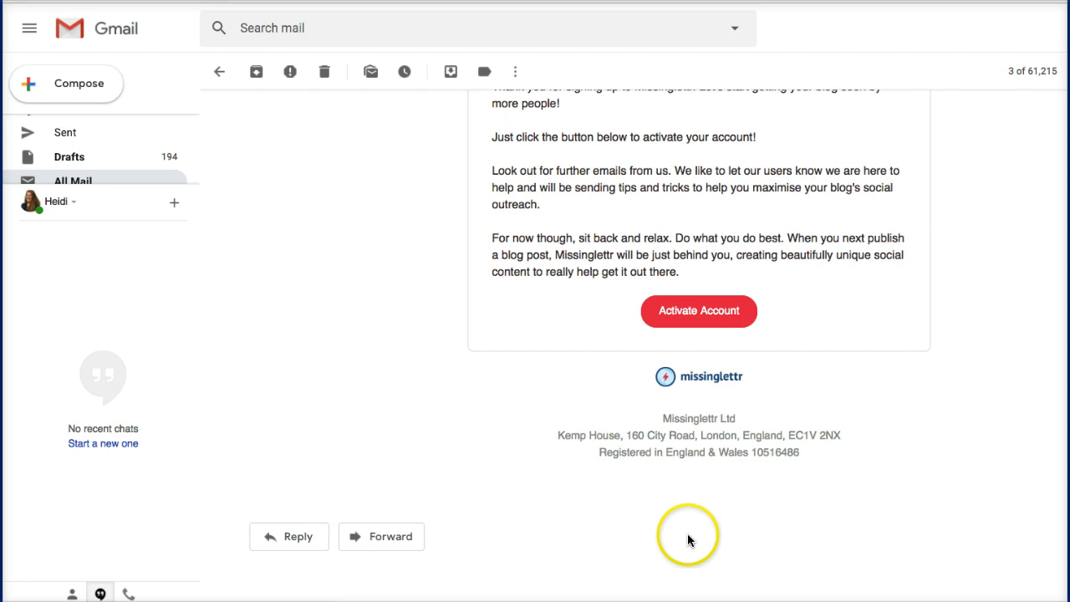
{"action": "scroll", "coordinate": [687, 533], "scroll_direction": "up", "scroll_amount": 5}
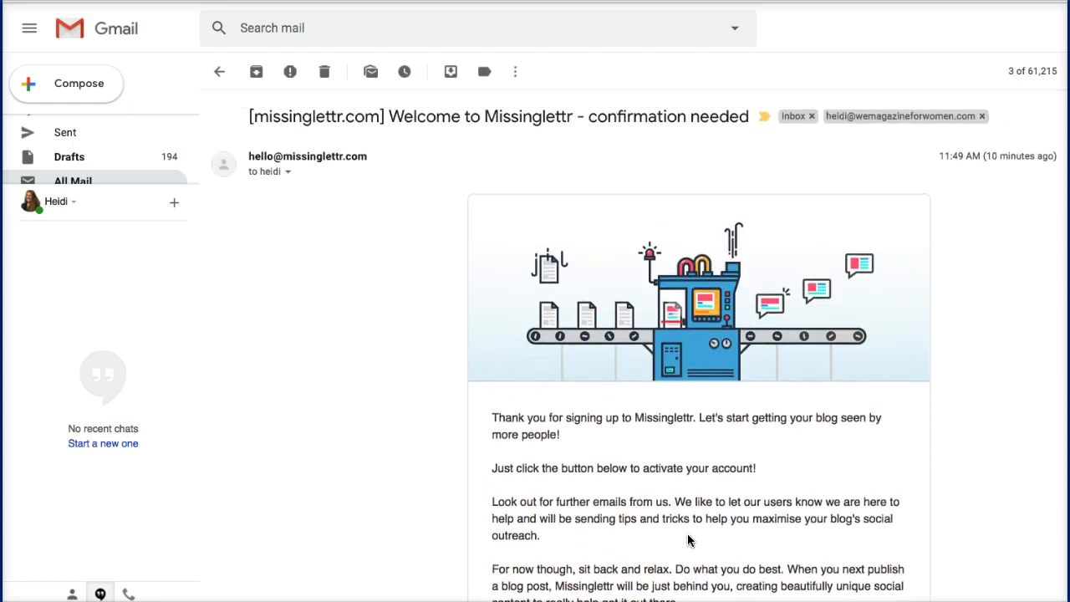
Step: Use the Activate Account button in Missinglettr's welcome email
{"action": "scroll", "coordinate": [687, 539], "scroll_direction": "down", "scroll_amount": 1}
{"action": "scroll", "coordinate": [687, 539], "scroll_direction": "down", "scroll_amount": 3}
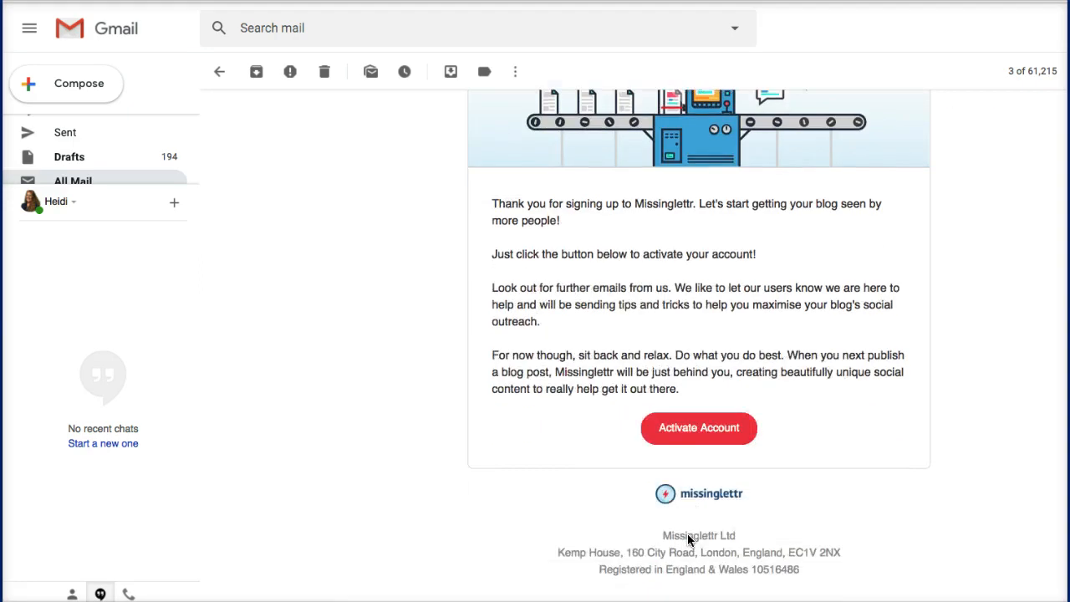
{"action": "scroll", "coordinate": [687, 539], "scroll_direction": "up", "scroll_amount": 2}
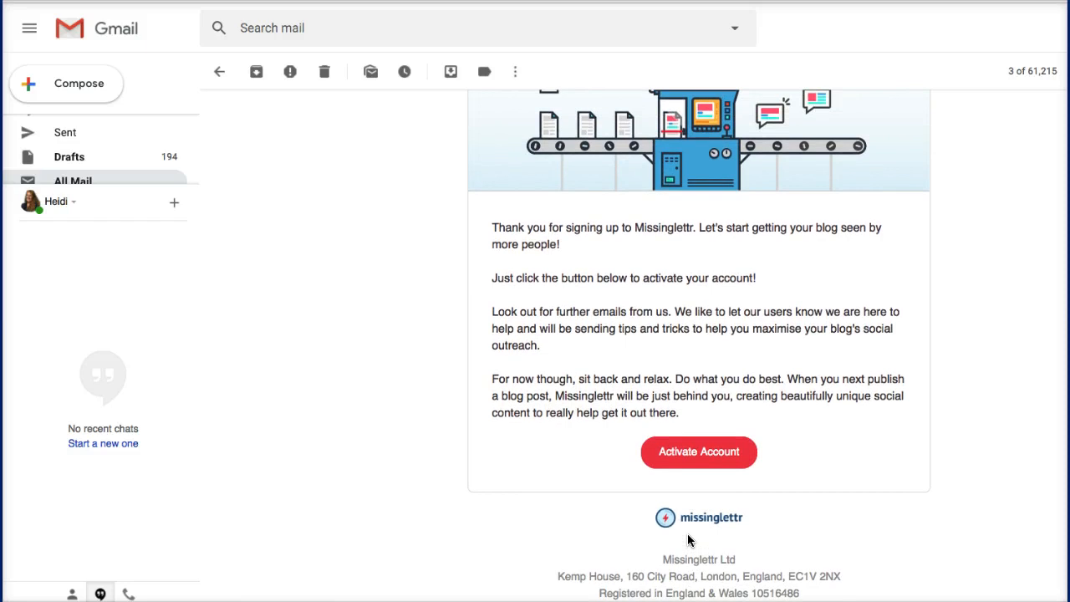
{"action": "left_click", "coordinate": [691, 458]}
{"action": "left_click", "coordinate": [690, 456]}
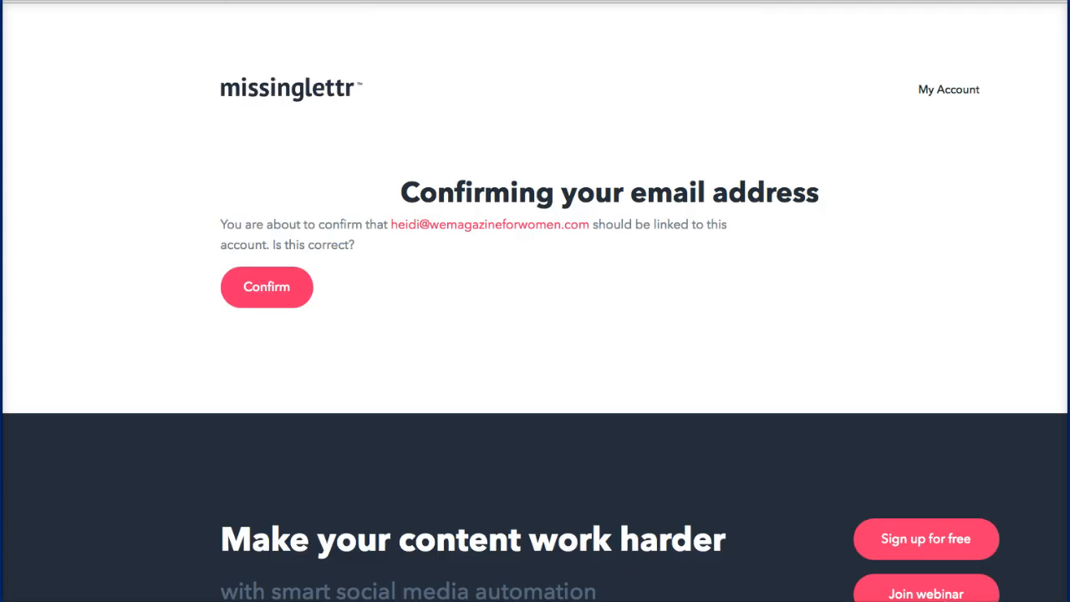
Step: Confirm the account e-mail to reach the dashboard showing 8 detected blog posts
{"action": "left_click", "coordinate": [267, 289]}
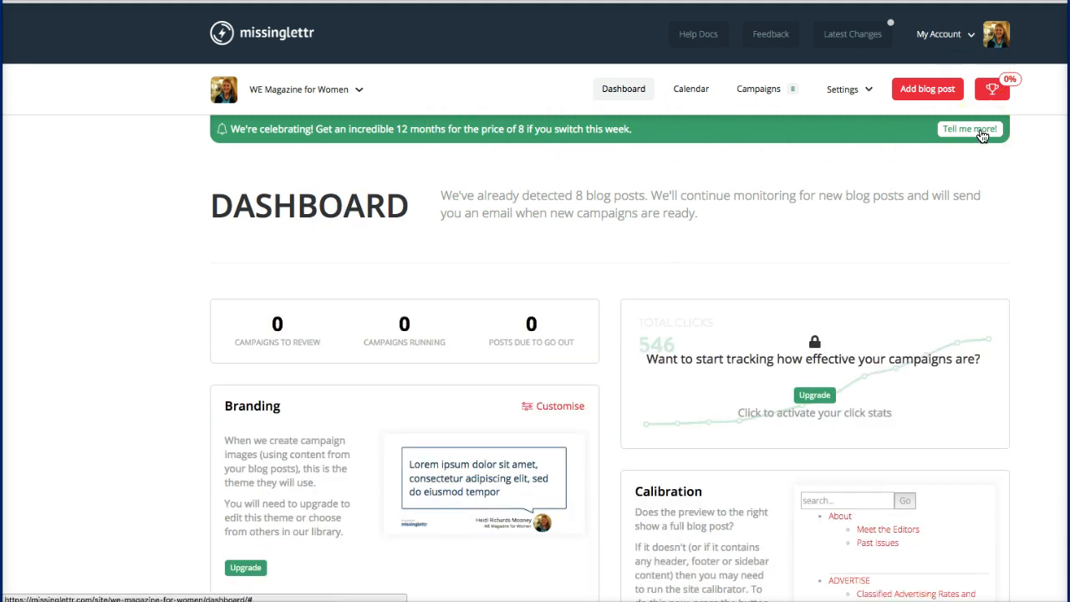
{"action": "left_click", "coordinate": [928, 89]}
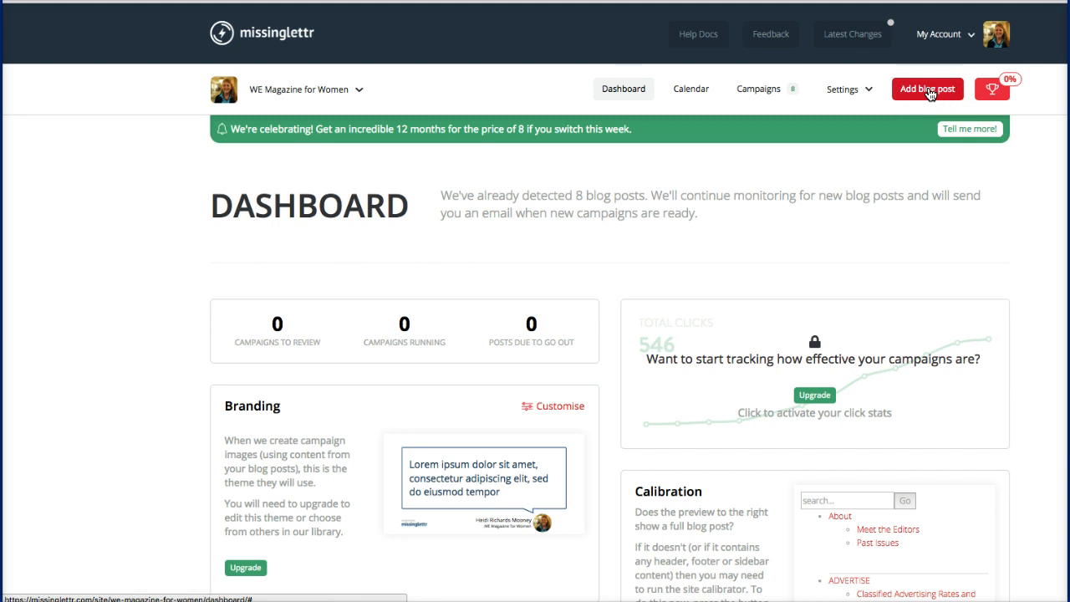
{"action": "left_click", "coordinate": [966, 40]}
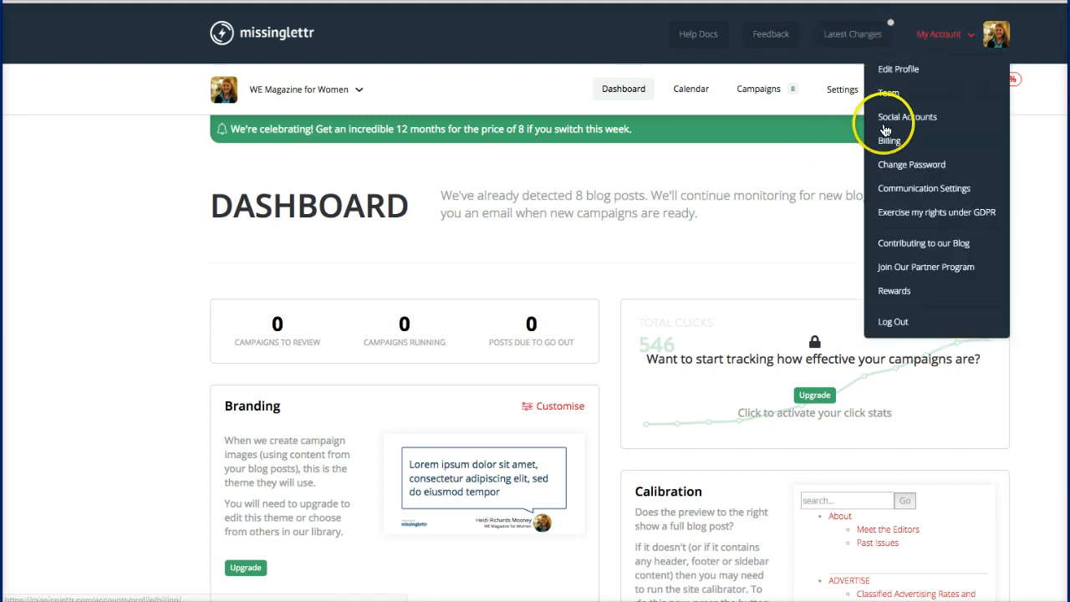
{"action": "left_click", "coordinate": [885, 123]}
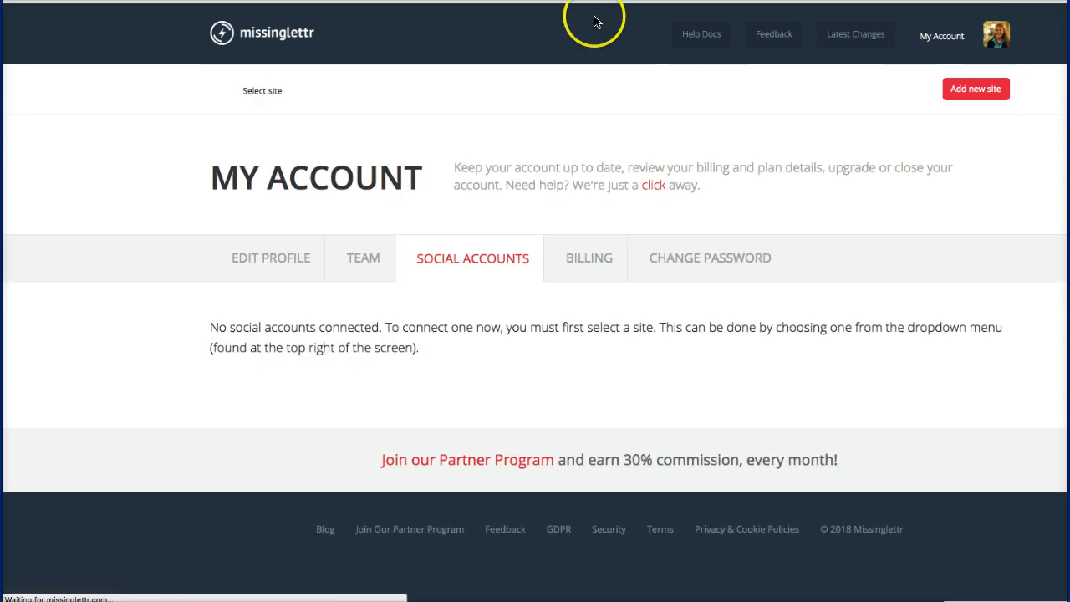
{"action": "left_click", "coordinate": [965, 42]}
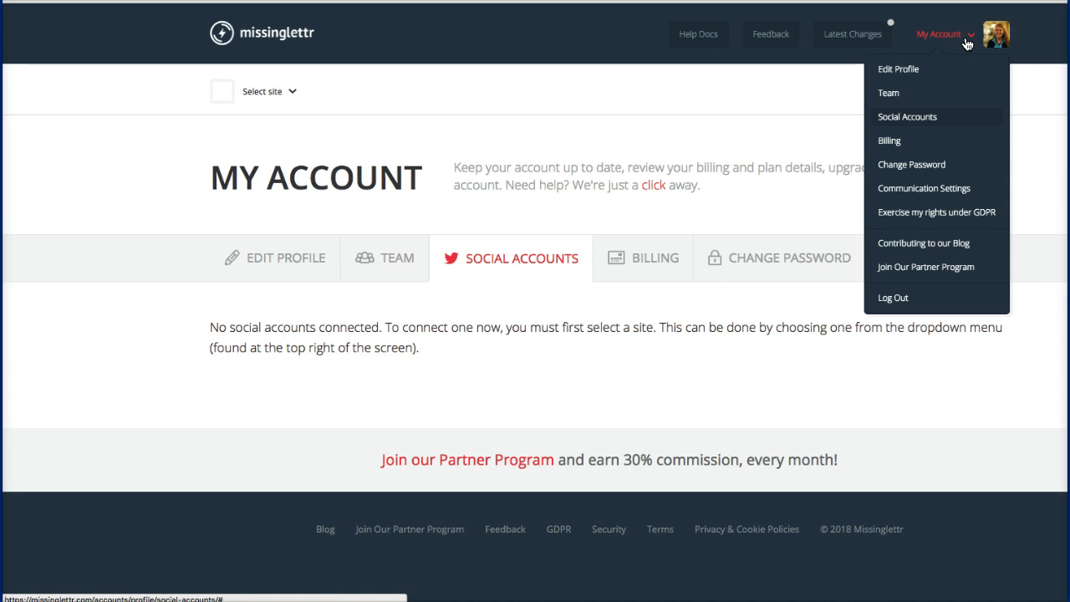
{"action": "left_click", "coordinate": [741, 113]}
{"action": "left_click", "coordinate": [968, 93]}
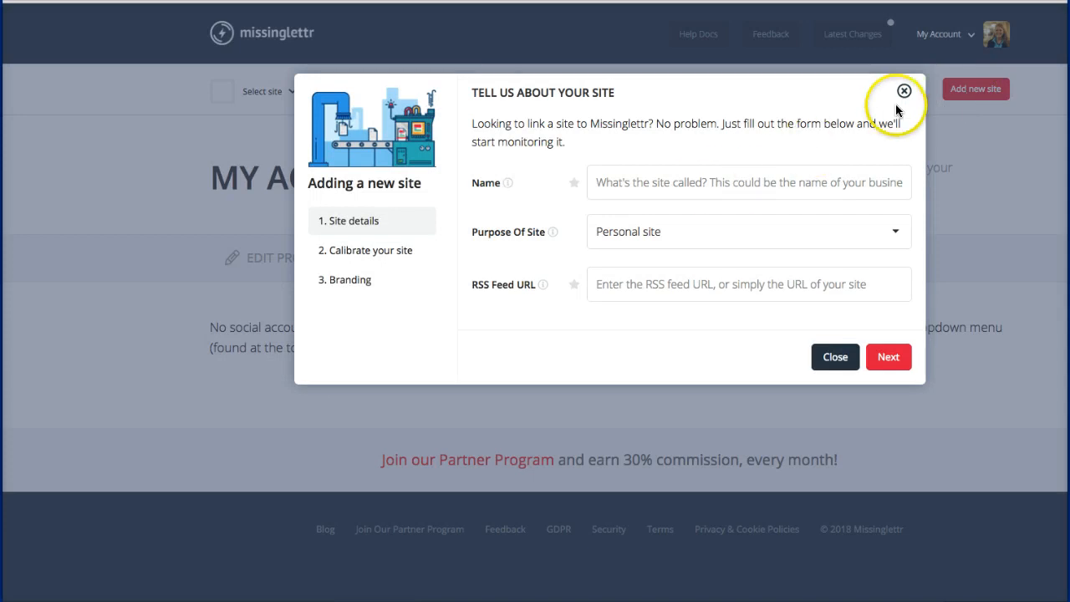
{"action": "left_click", "coordinate": [902, 93]}
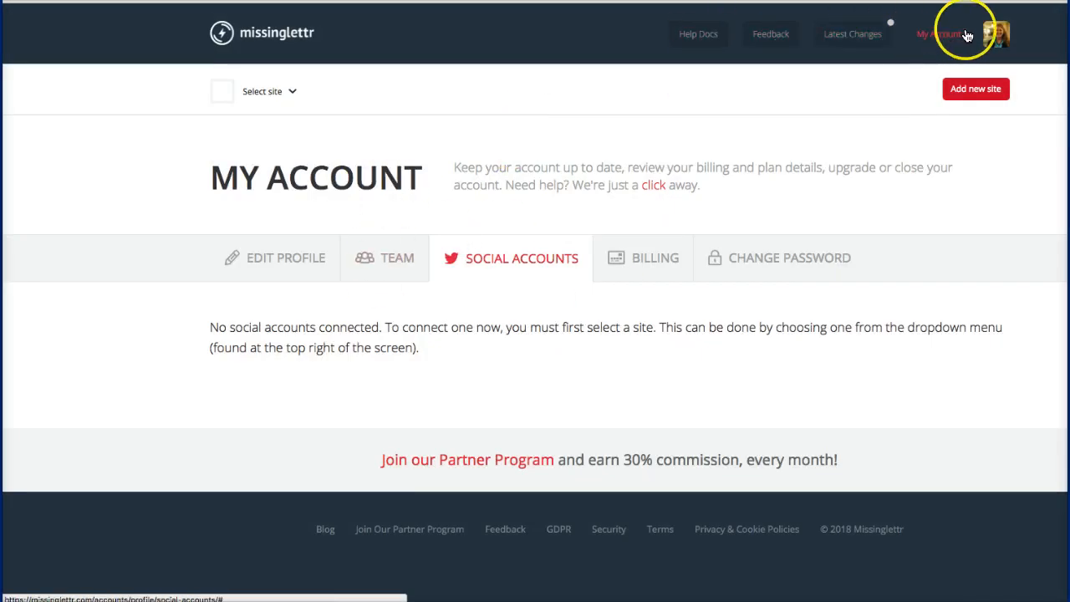
{"action": "left_click", "coordinate": [994, 48]}
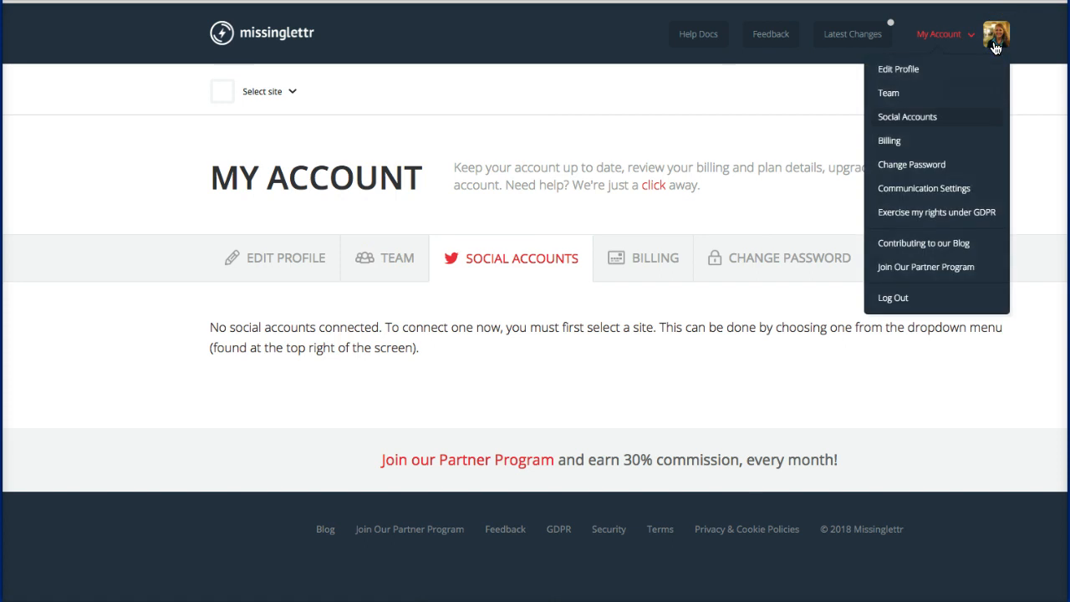
{"action": "left_click", "coordinate": [886, 74]}
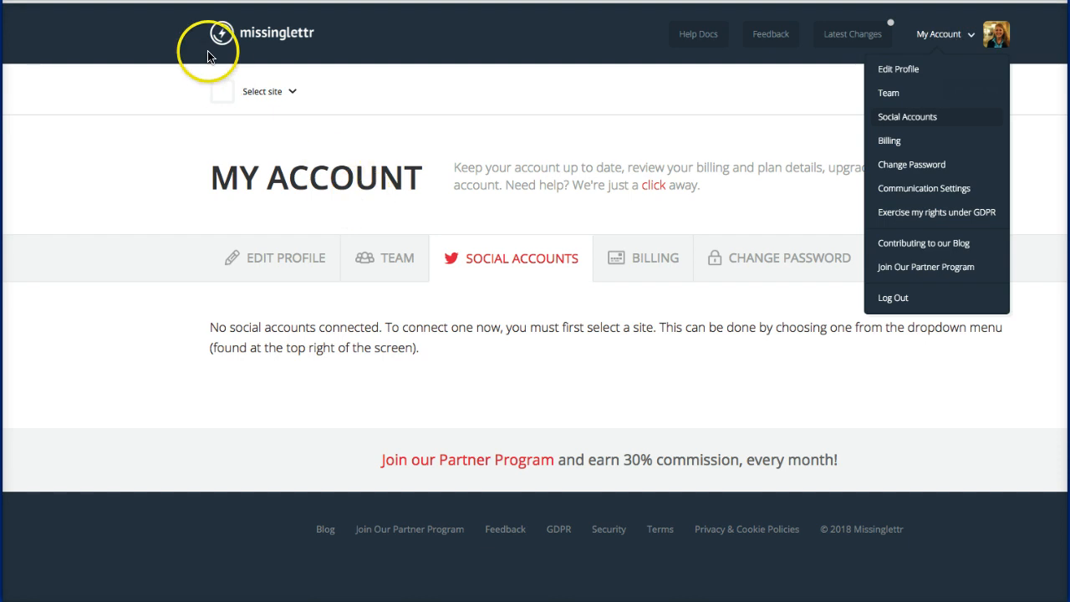
{"action": "left_click", "coordinate": [291, 92]}
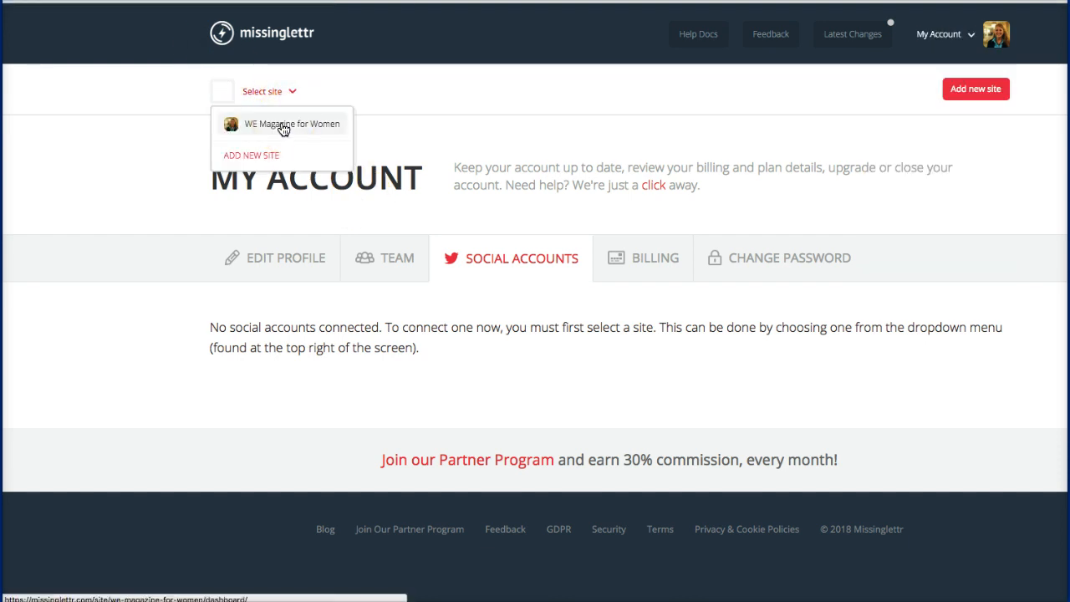
{"action": "left_click", "coordinate": [283, 128]}
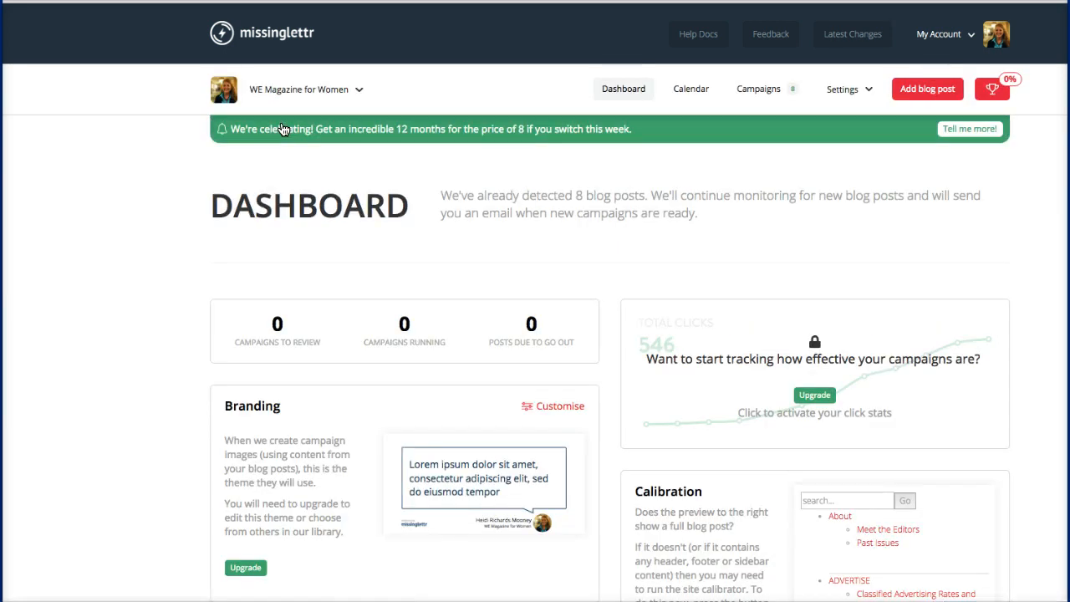
{"action": "scroll", "coordinate": [283, 129], "scroll_direction": "down", "scroll_amount": 2}
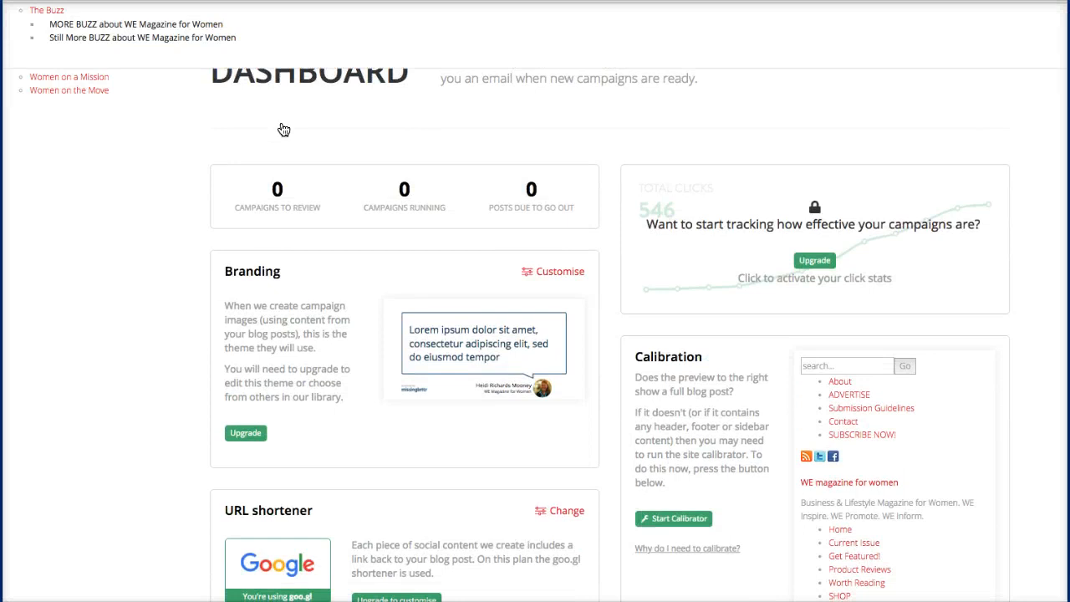
{"action": "scroll", "coordinate": [284, 129], "scroll_direction": "down", "scroll_amount": 1}
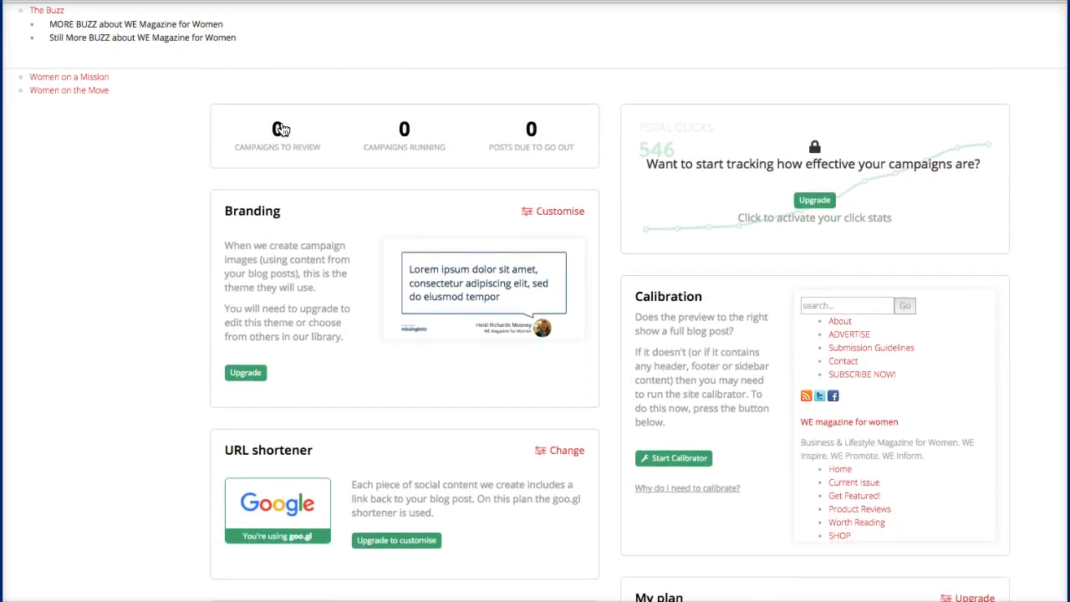
{"action": "scroll", "coordinate": [282, 128], "scroll_direction": "down", "scroll_amount": 1}
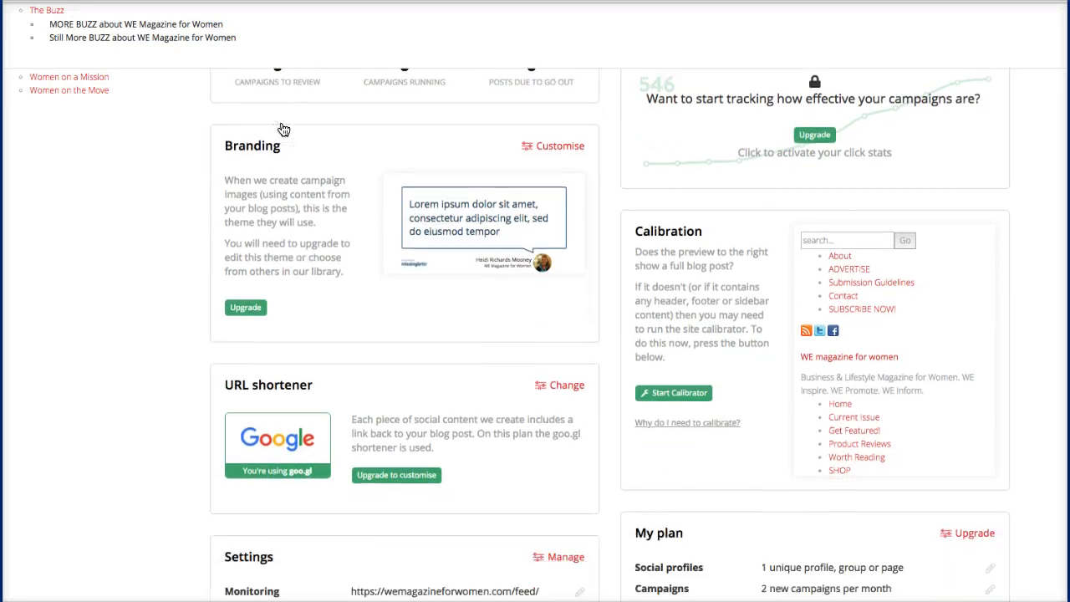
{"action": "scroll", "coordinate": [283, 128], "scroll_direction": "down", "scroll_amount": 2}
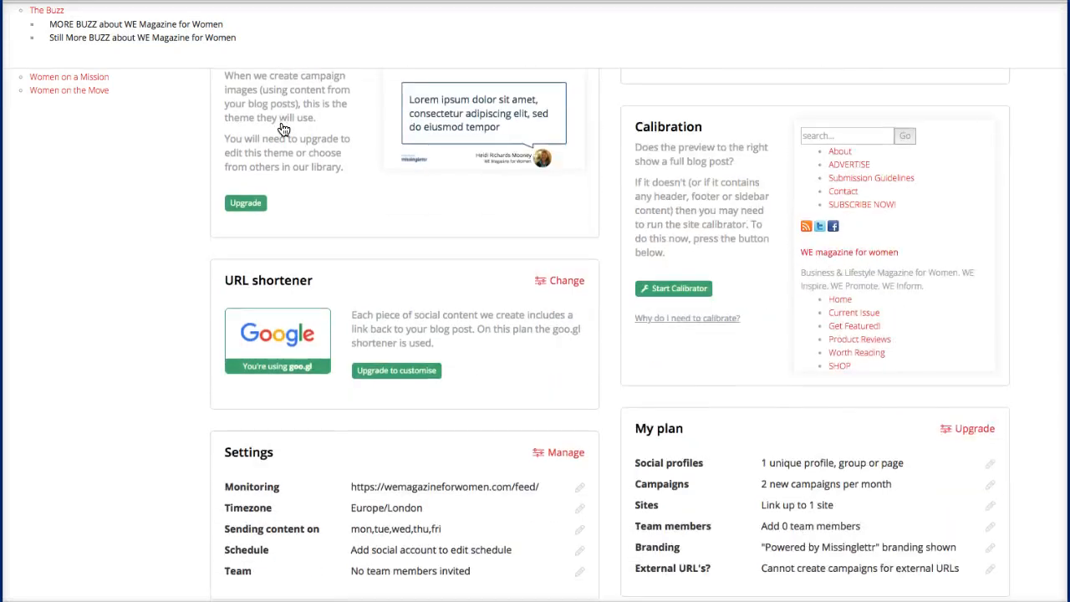
{"action": "scroll", "coordinate": [284, 129], "scroll_direction": "down", "scroll_amount": 1}
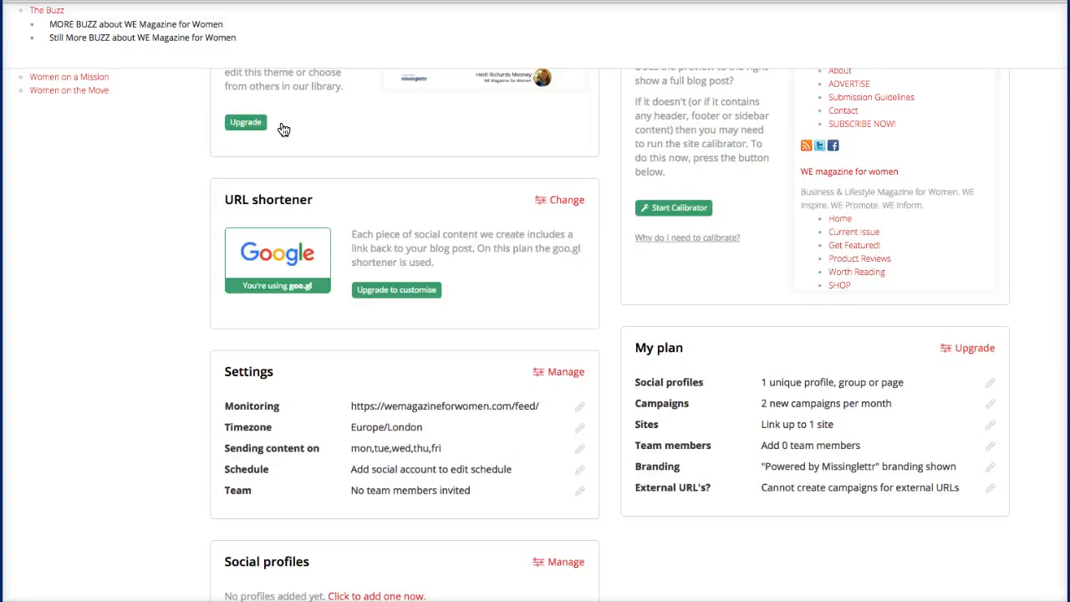
{"action": "scroll", "coordinate": [283, 128], "scroll_direction": "down", "scroll_amount": 1}
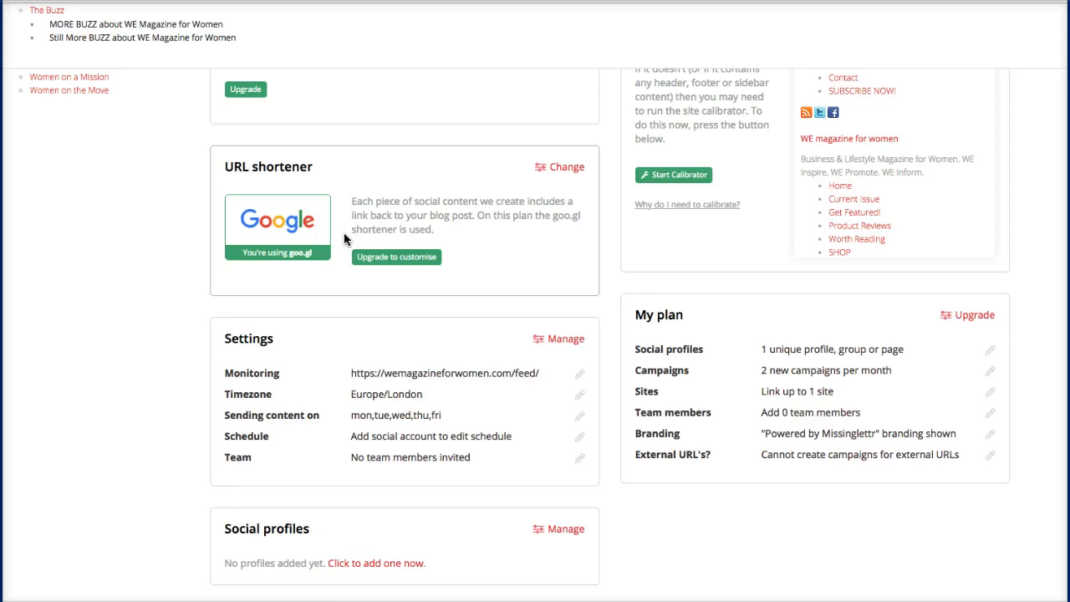
{"action": "scroll", "coordinate": [344, 234], "scroll_direction": "down", "scroll_amount": 3}
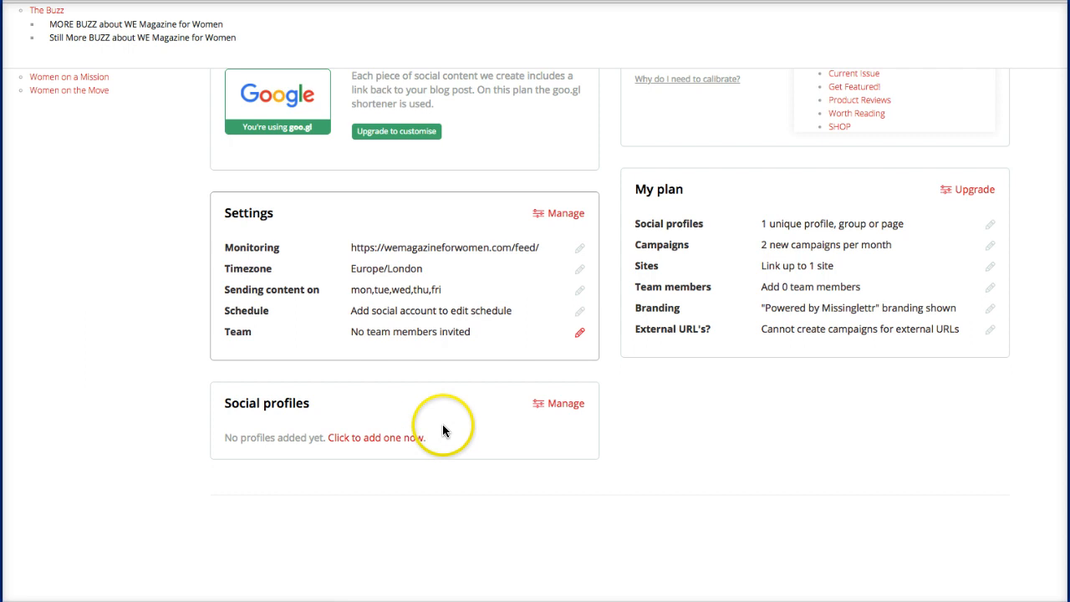
Step: Add the magazine's Twitter account as the site's social profile
{"action": "left_click", "coordinate": [368, 441]}
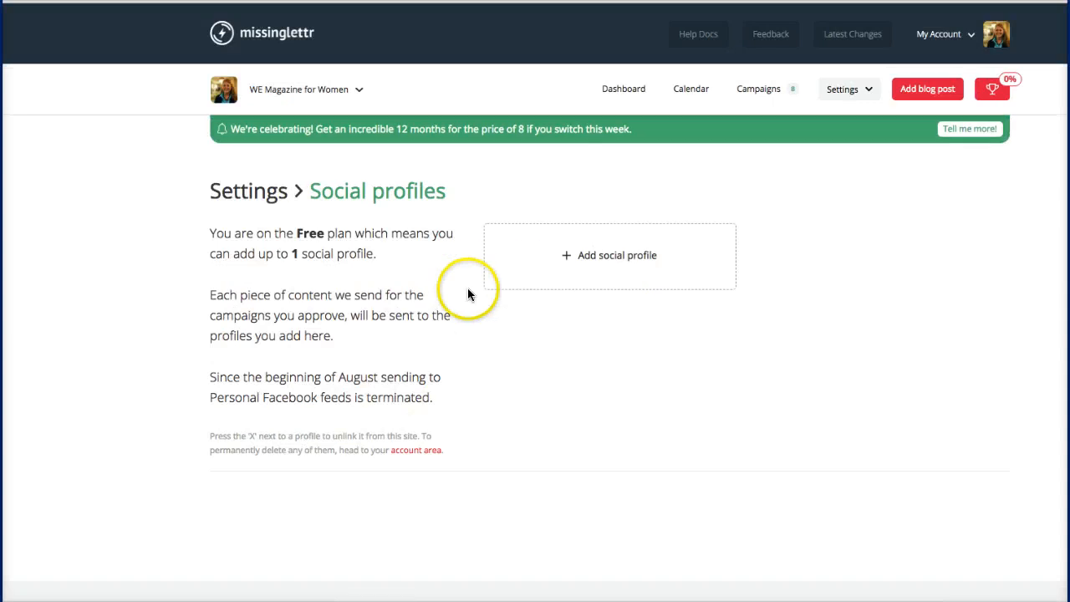
{"action": "left_click", "coordinate": [609, 257]}
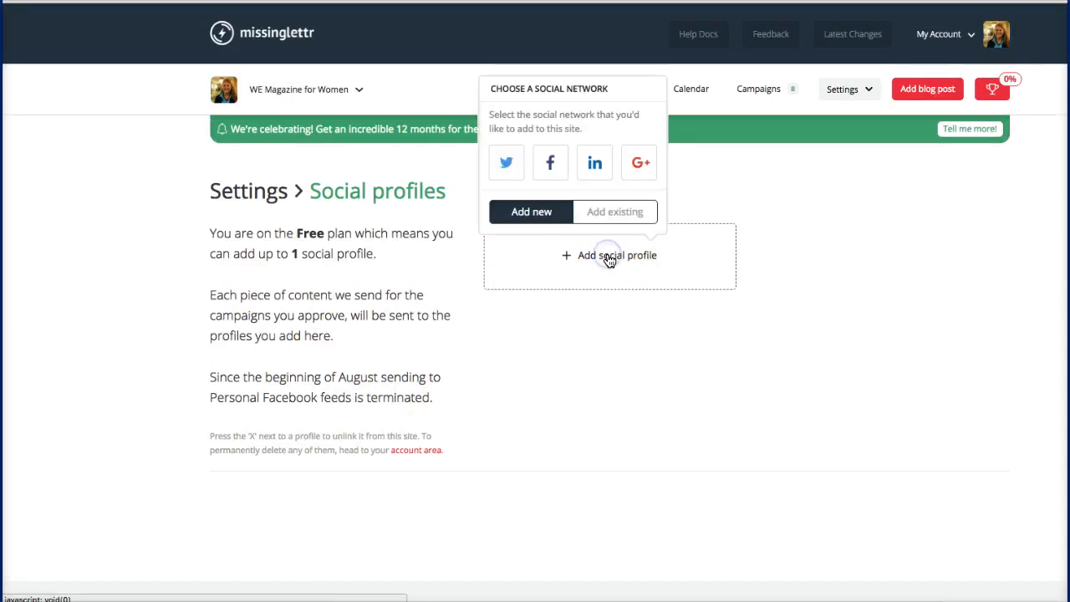
{"action": "left_click", "coordinate": [500, 166]}
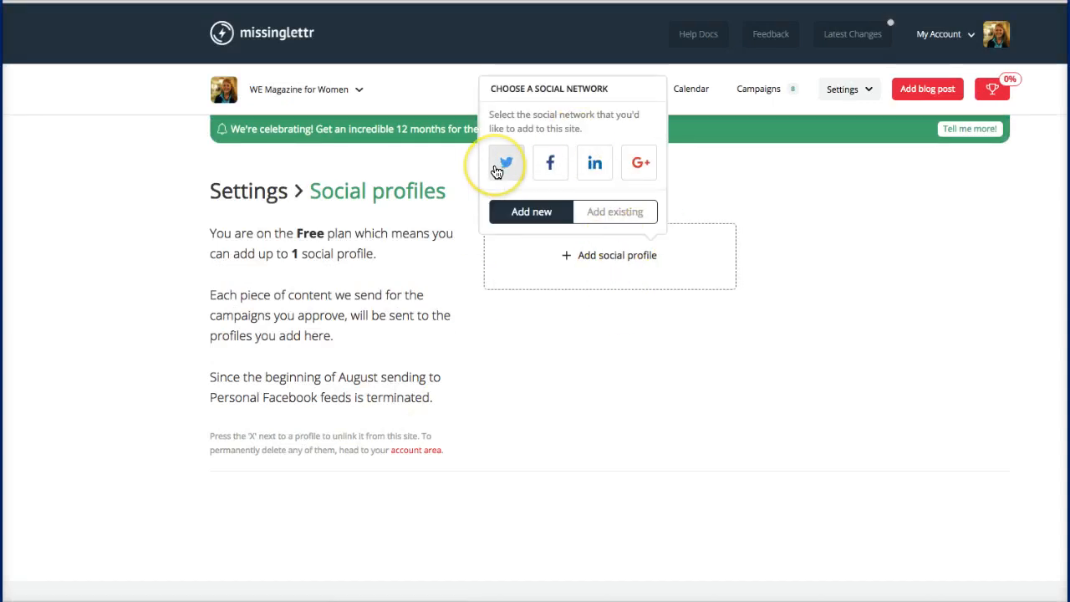
{"action": "left_click", "coordinate": [808, 185]}
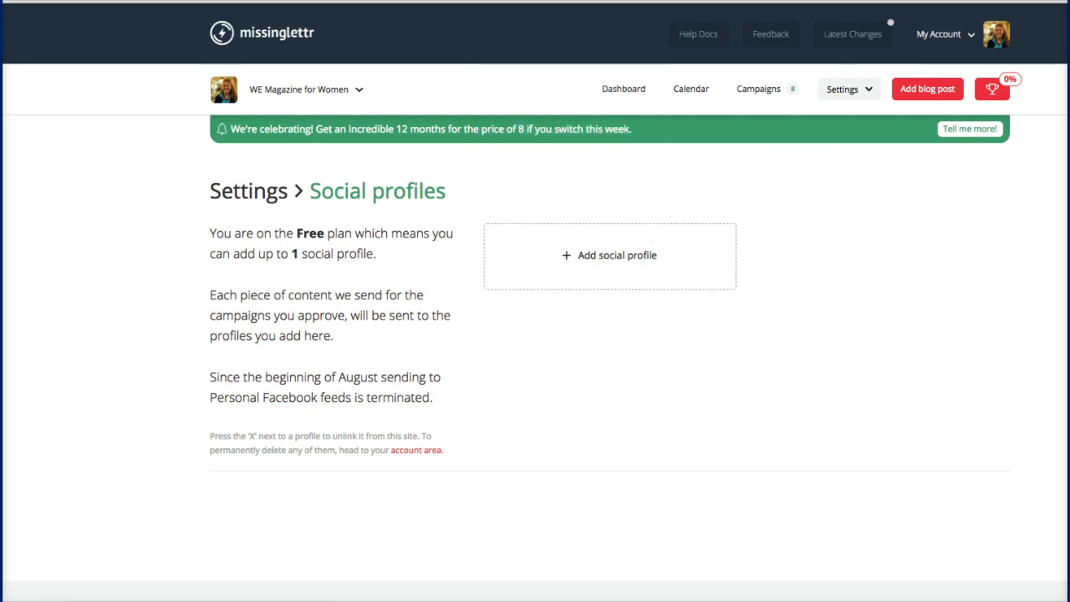
{"action": "left_click", "coordinate": [590, 257]}
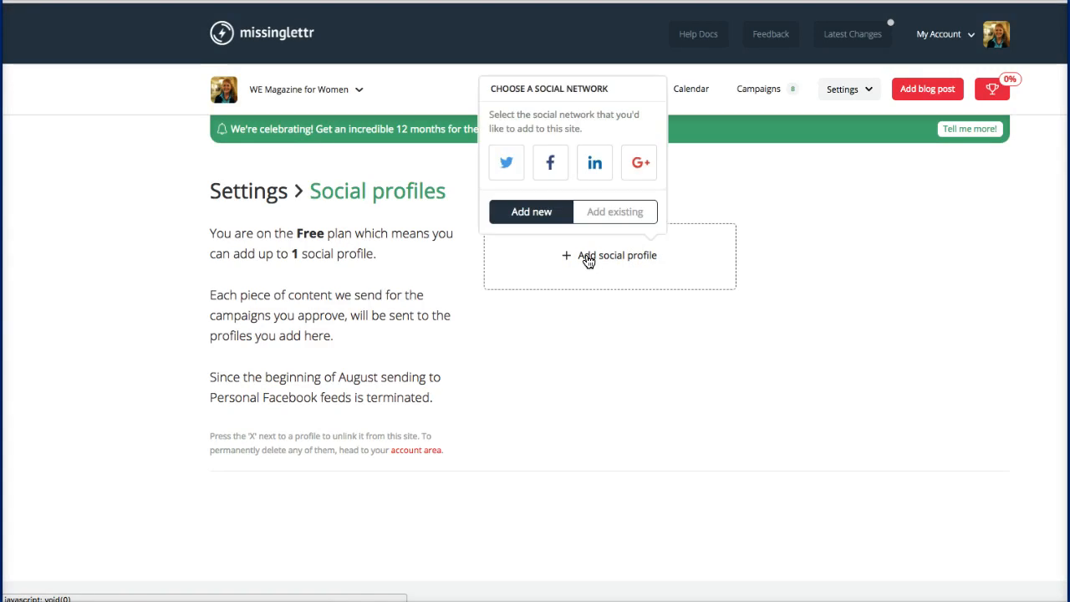
{"action": "left_click", "coordinate": [507, 165]}
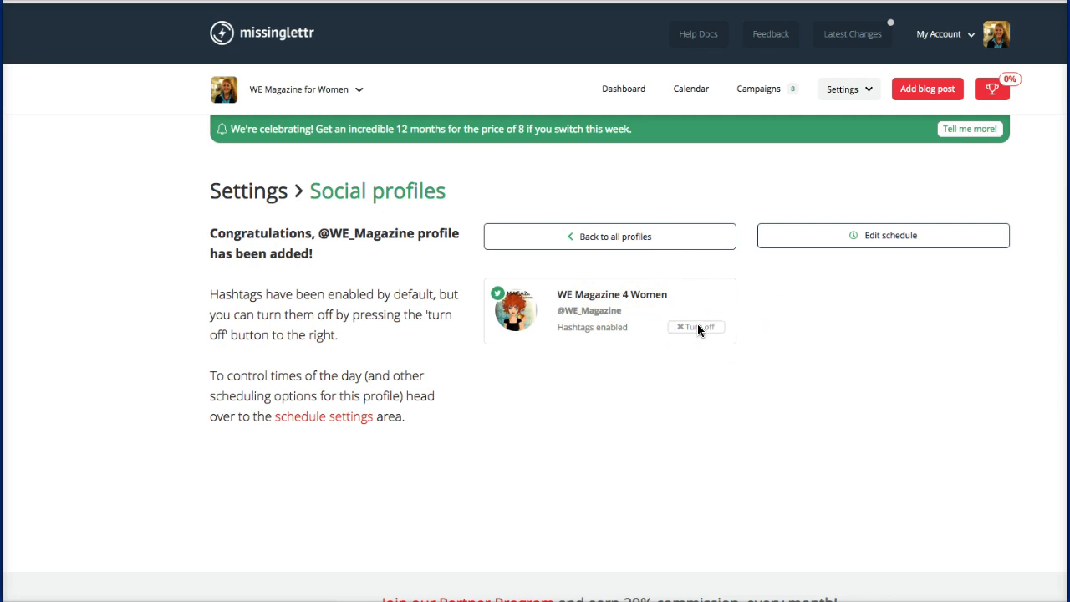
Step: Try a campaign for an existing magazine post, dismiss the upgrade prompt, reopen the campaign form
{"action": "left_click", "coordinate": [915, 91]}
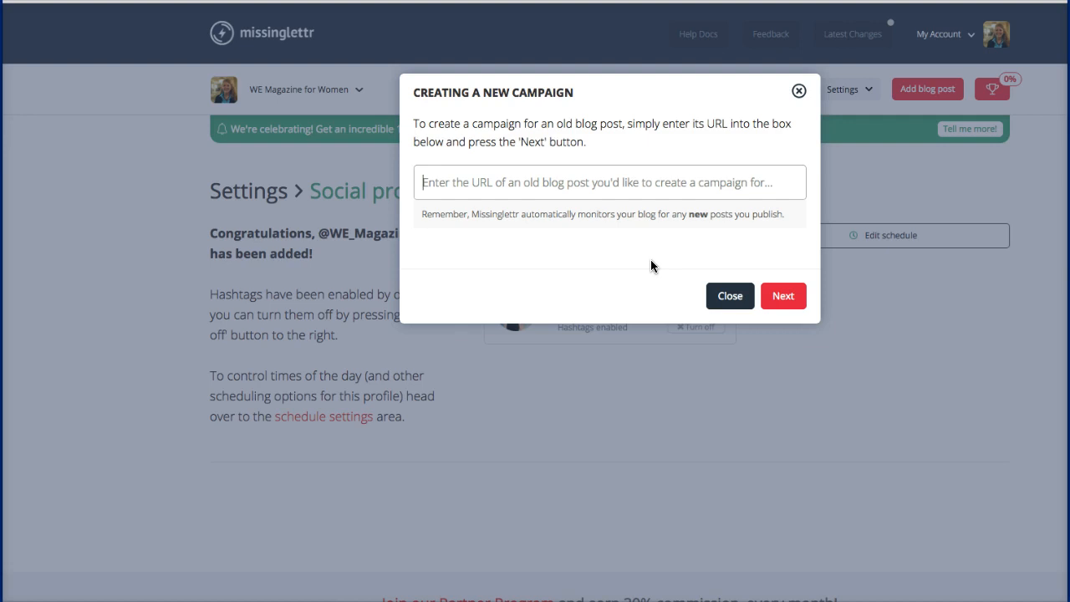
{"action": "type", "text": "www.WEmagazineforwomen.com"}
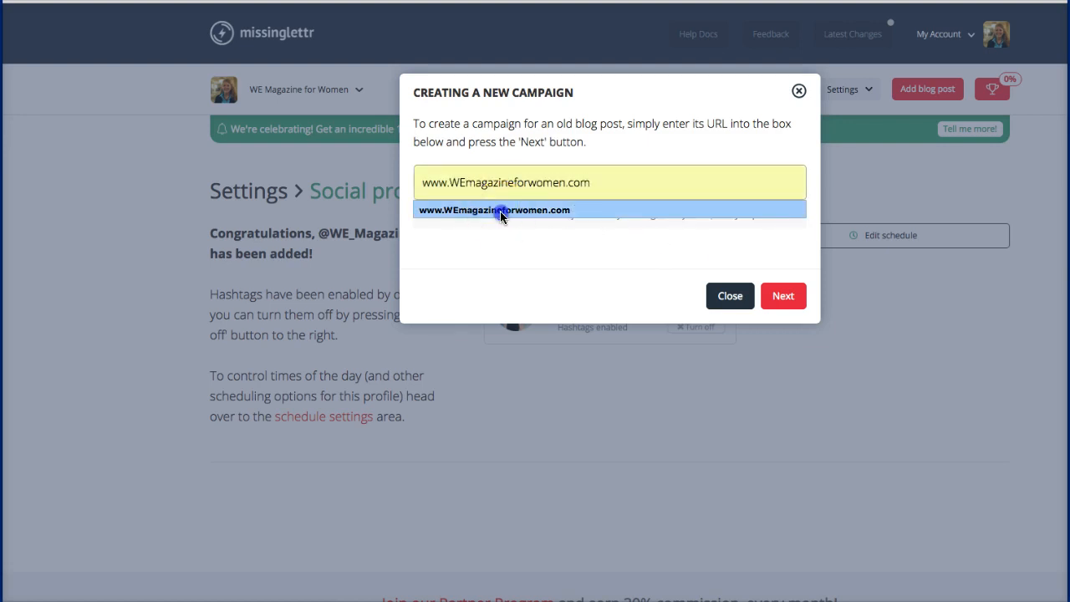
{"action": "left_click", "coordinate": [497, 210]}
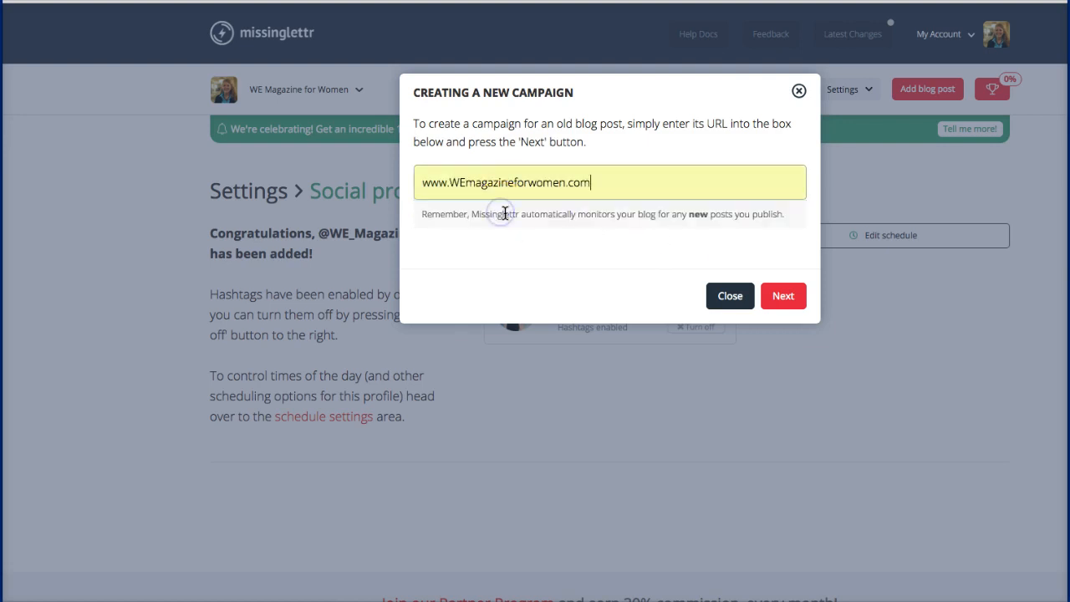
{"action": "left_click", "coordinate": [776, 297]}
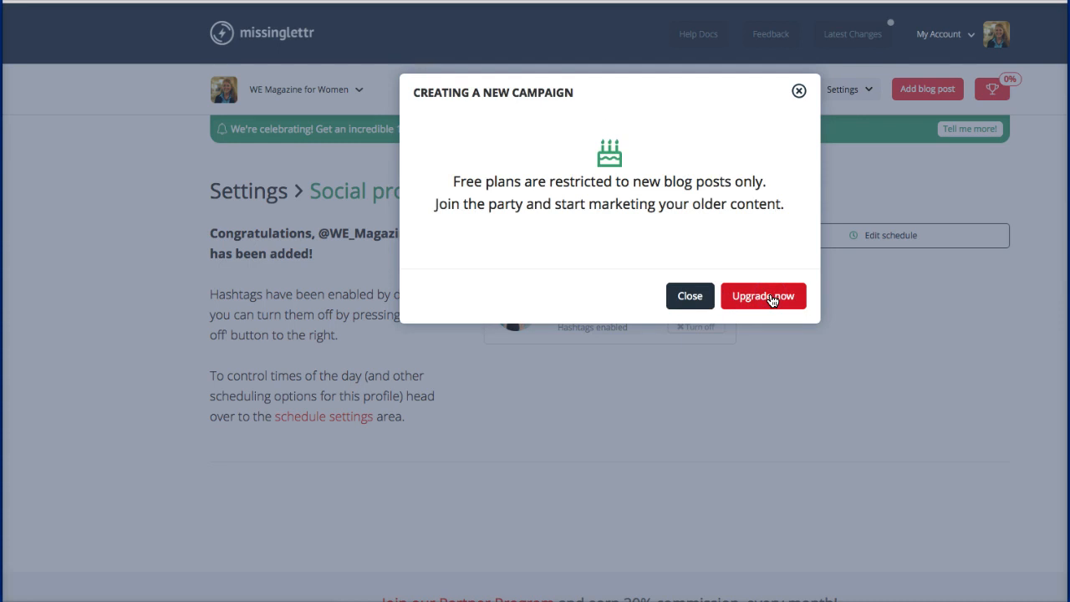
{"action": "left_click", "coordinate": [689, 295]}
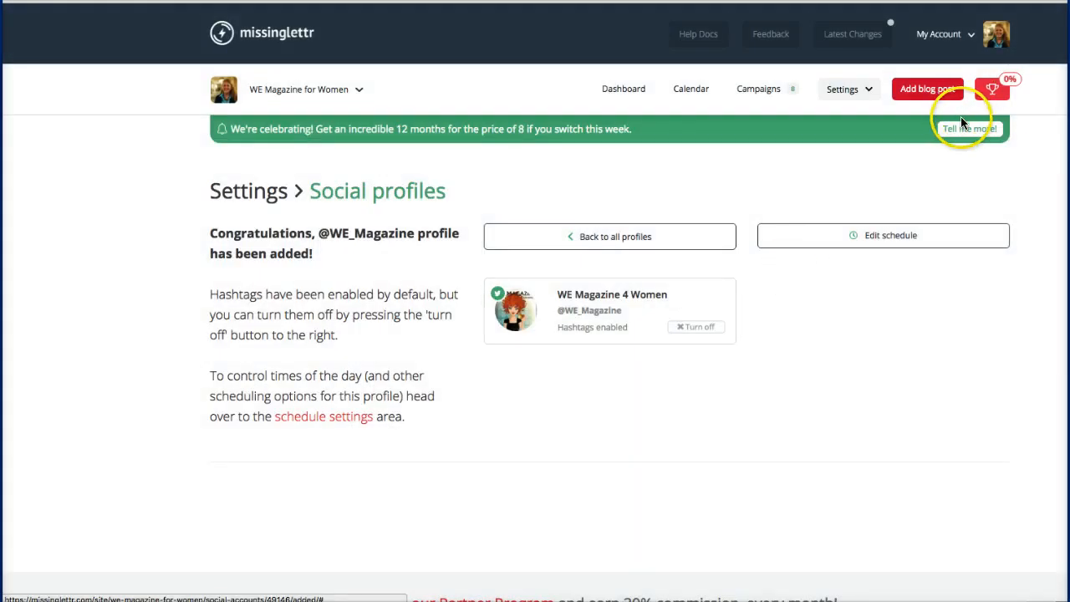
{"action": "left_click", "coordinate": [919, 90]}
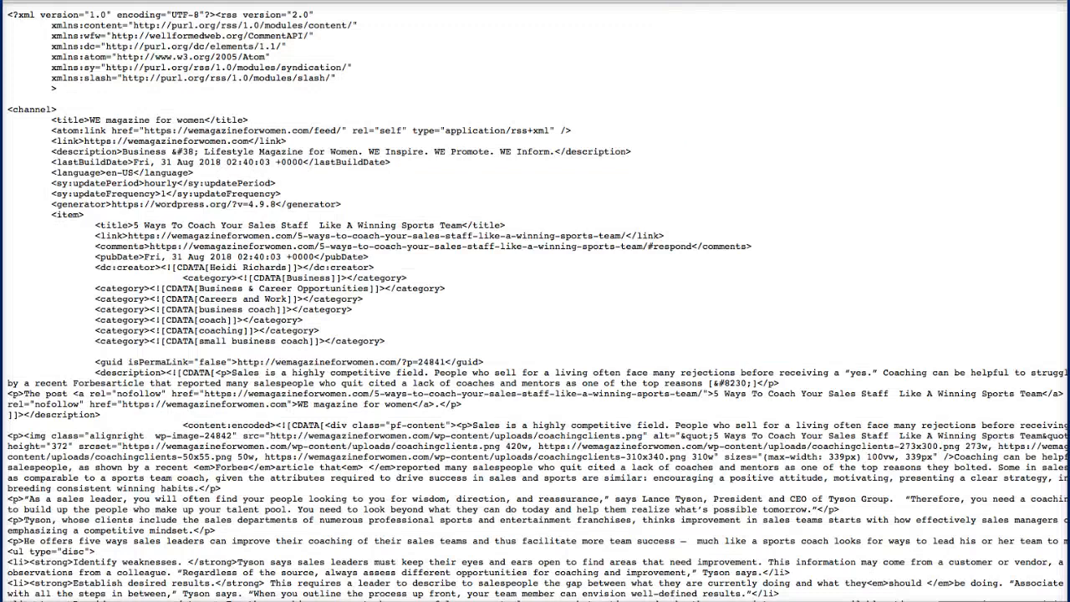
{"action": "left_click", "coordinate": [326, 2]}
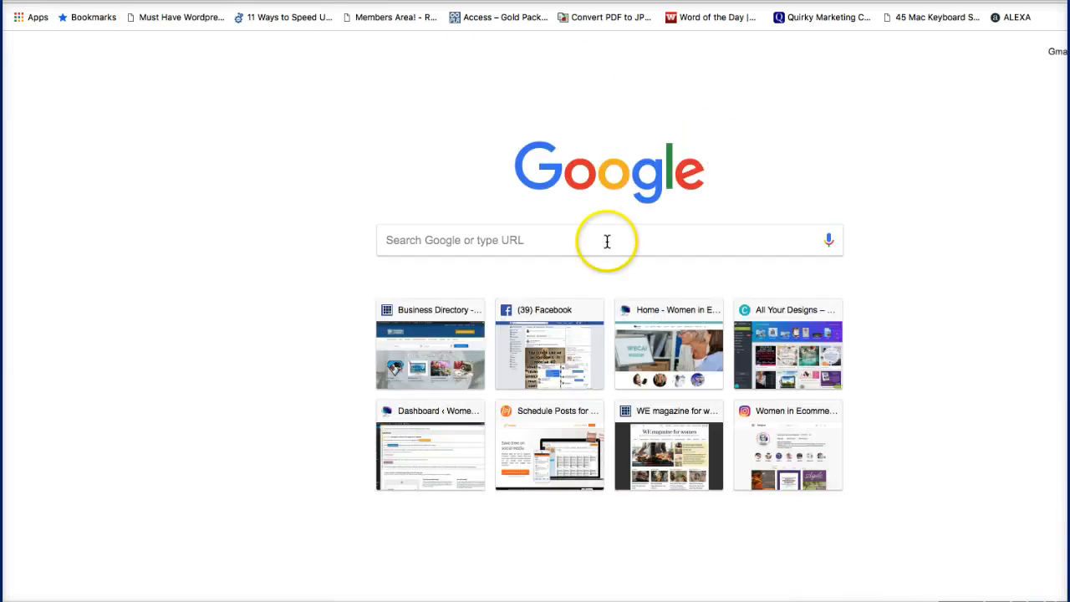
Step: Load the WE magazine for women website, wemagazineforwomen.com, in a new tab
{"action": "left_click", "coordinate": [607, 241]}
{"action": "type", "text": "wem"}
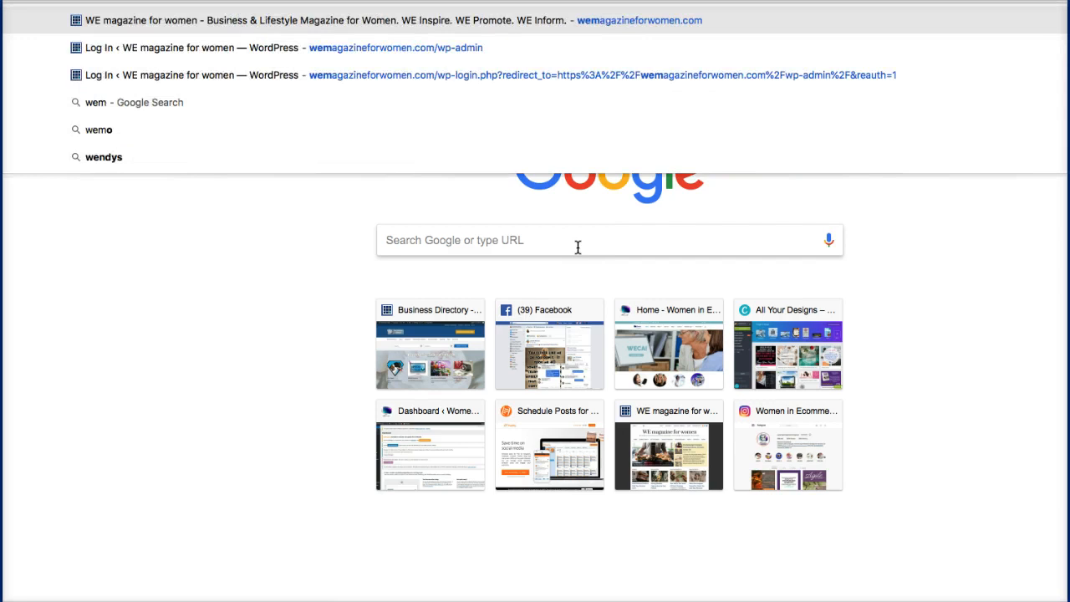
{"action": "key", "text": "Return"}
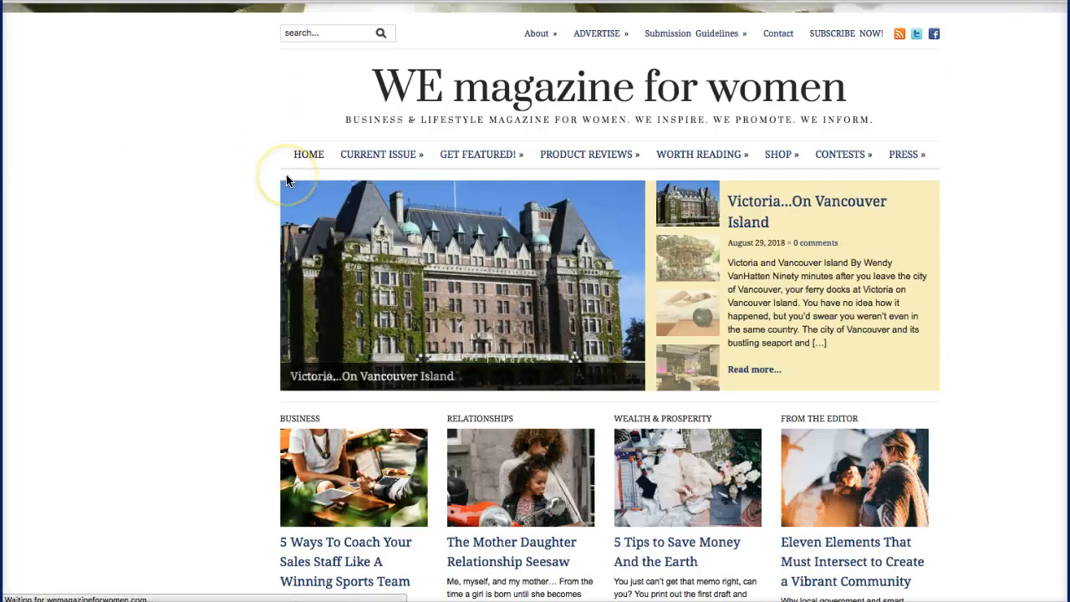
Step: Open the 'What is the Mediterranean Diet? Why is it good for you?' article from Recent Posts
{"action": "scroll", "coordinate": [286, 181], "scroll_direction": "down", "scroll_amount": 2}
{"action": "scroll", "coordinate": [286, 180], "scroll_direction": "down", "scroll_amount": 3}
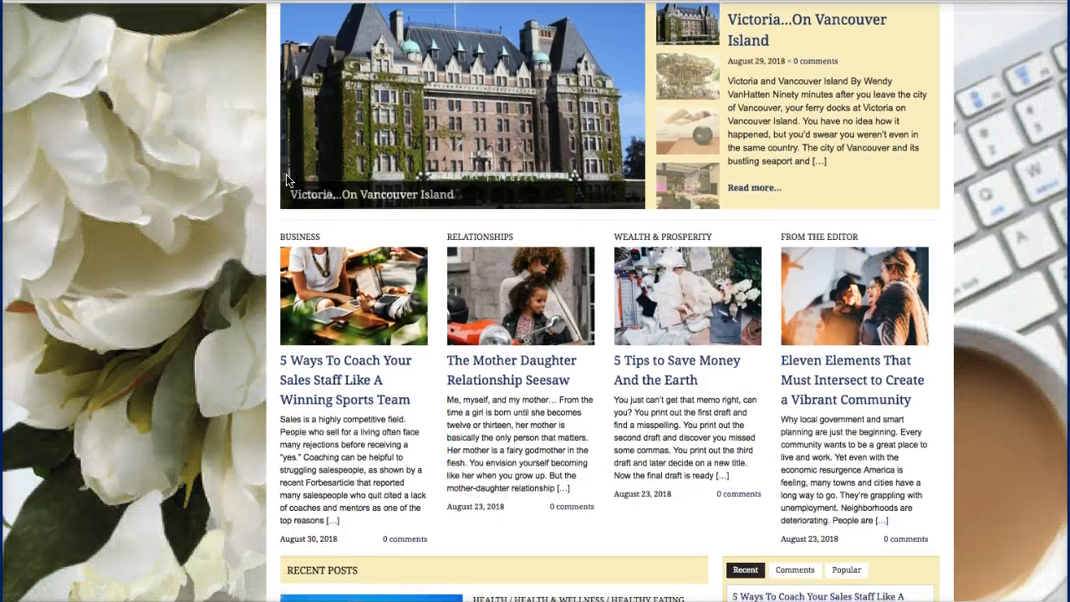
{"action": "scroll", "coordinate": [286, 180], "scroll_direction": "down", "scroll_amount": 2}
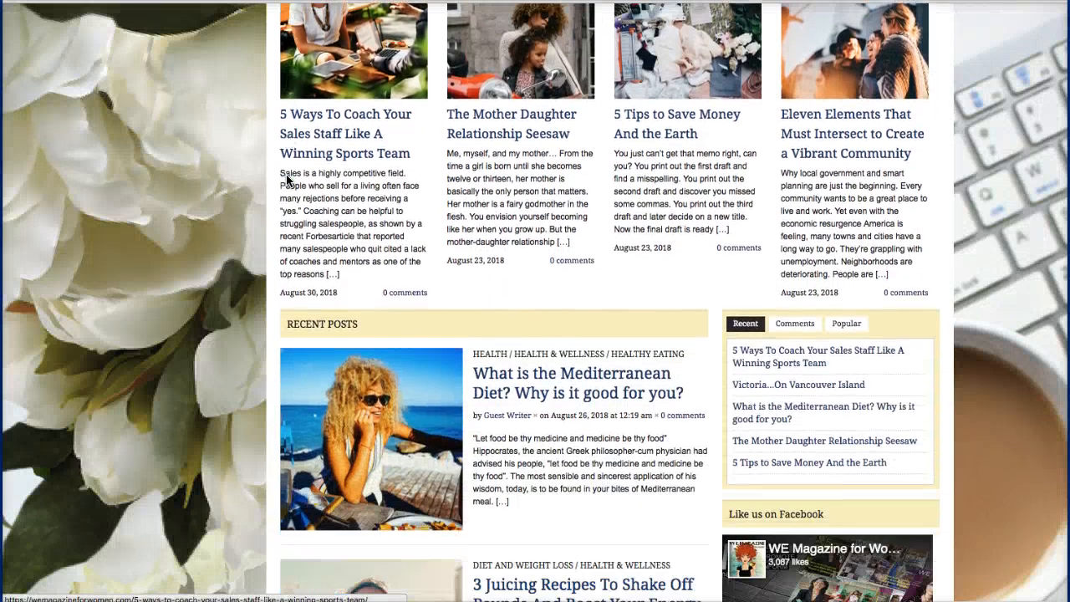
{"action": "left_click", "coordinate": [556, 318]}
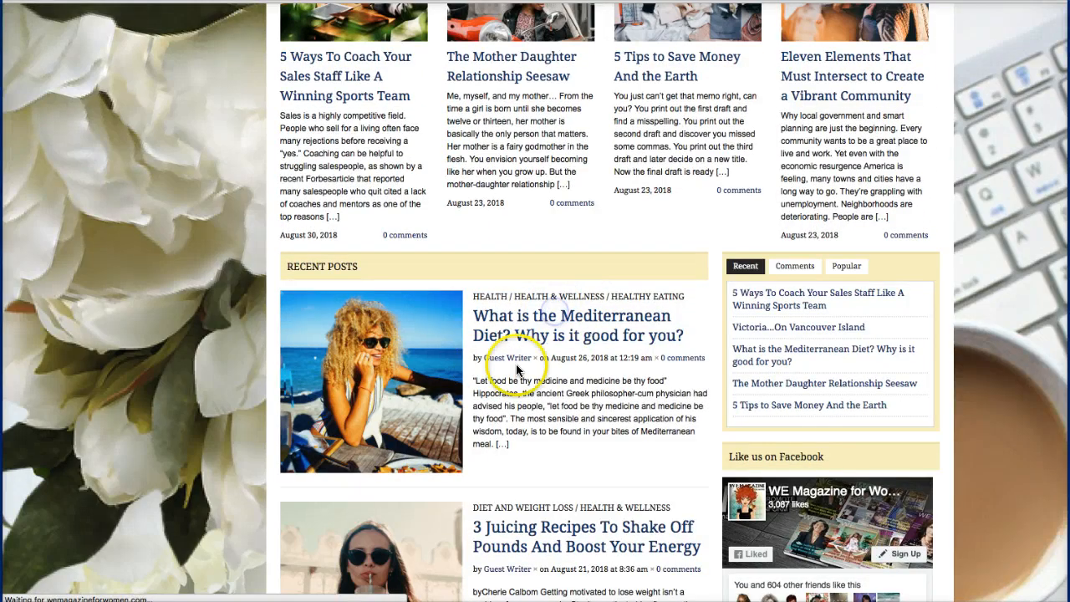
{"action": "scroll", "coordinate": [516, 370], "scroll_direction": "down", "scroll_amount": 8}
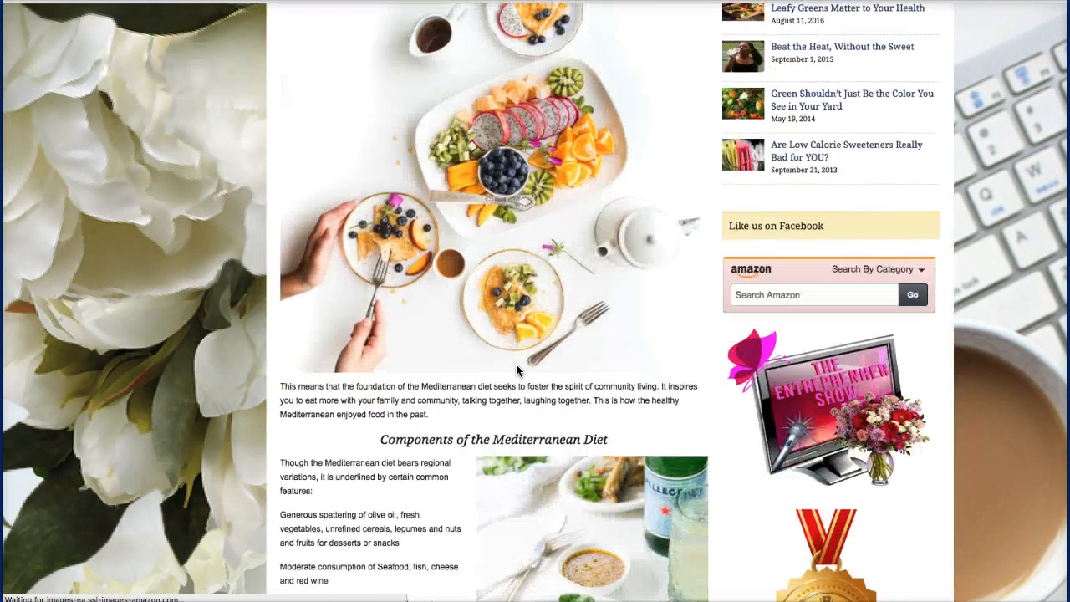
{"action": "scroll", "coordinate": [516, 371], "scroll_direction": "down", "scroll_amount": 3}
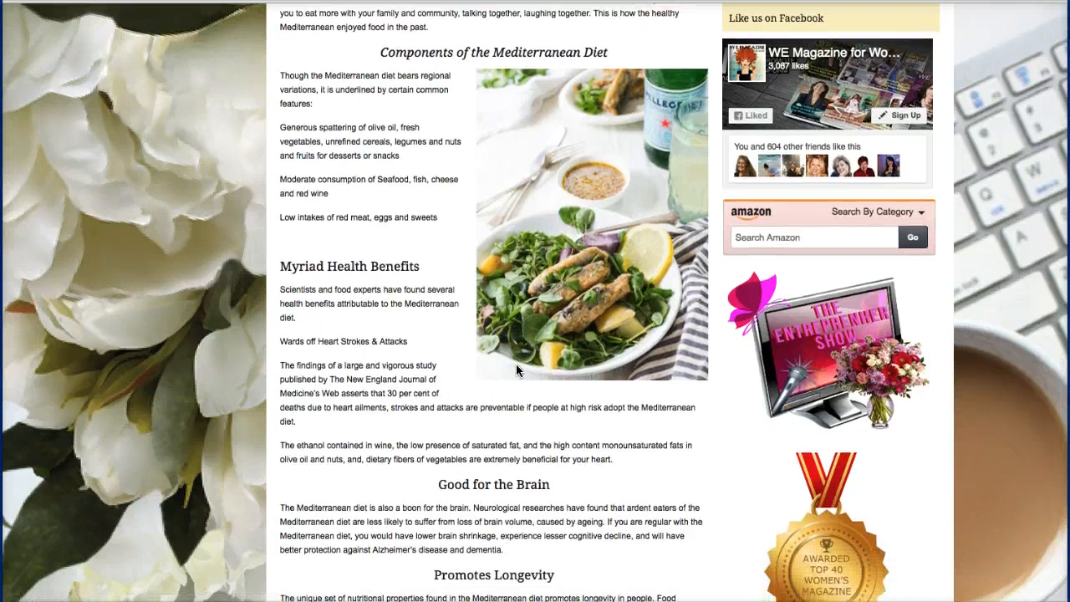
{"action": "scroll", "coordinate": [516, 367], "scroll_direction": "up", "scroll_amount": 10}
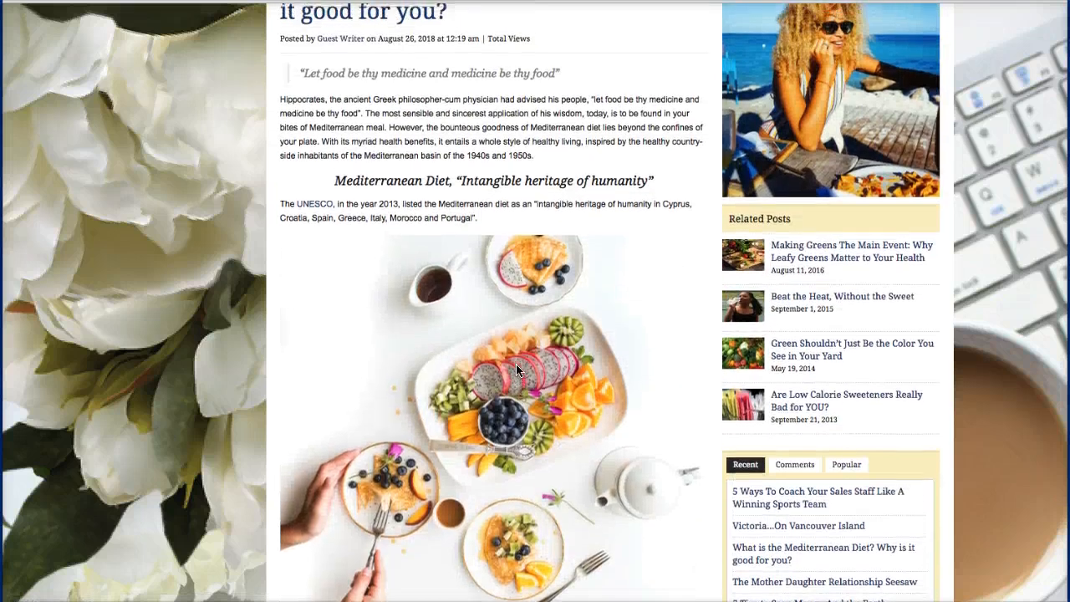
{"action": "scroll", "coordinate": [516, 368], "scroll_direction": "up", "scroll_amount": 3}
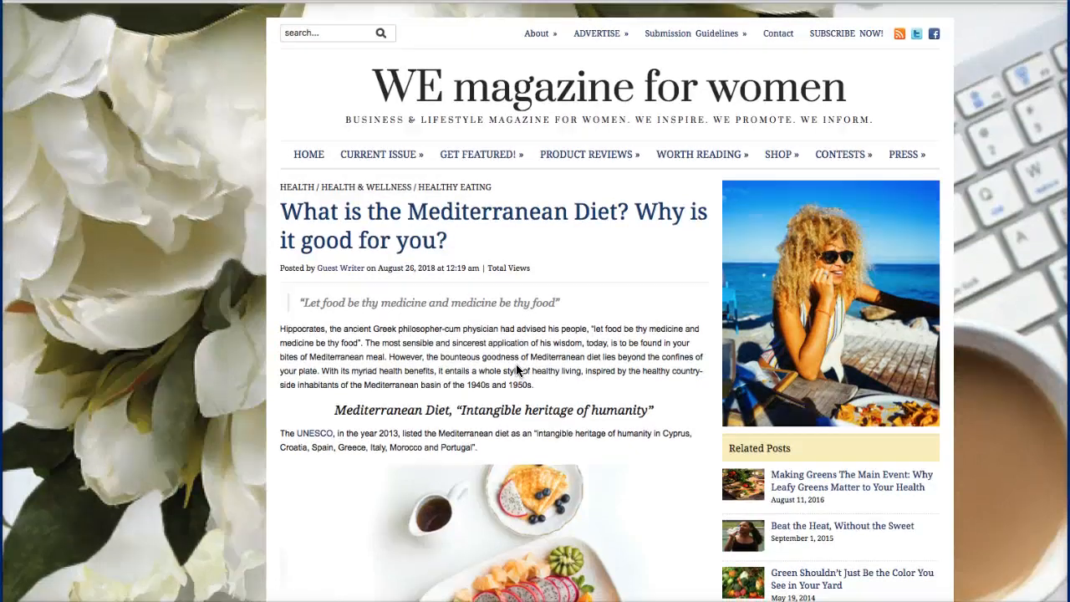
{"action": "scroll", "coordinate": [516, 370], "scroll_direction": "down", "scroll_amount": 3}
{"action": "scroll", "coordinate": [517, 370], "scroll_direction": "up", "scroll_amount": 3}
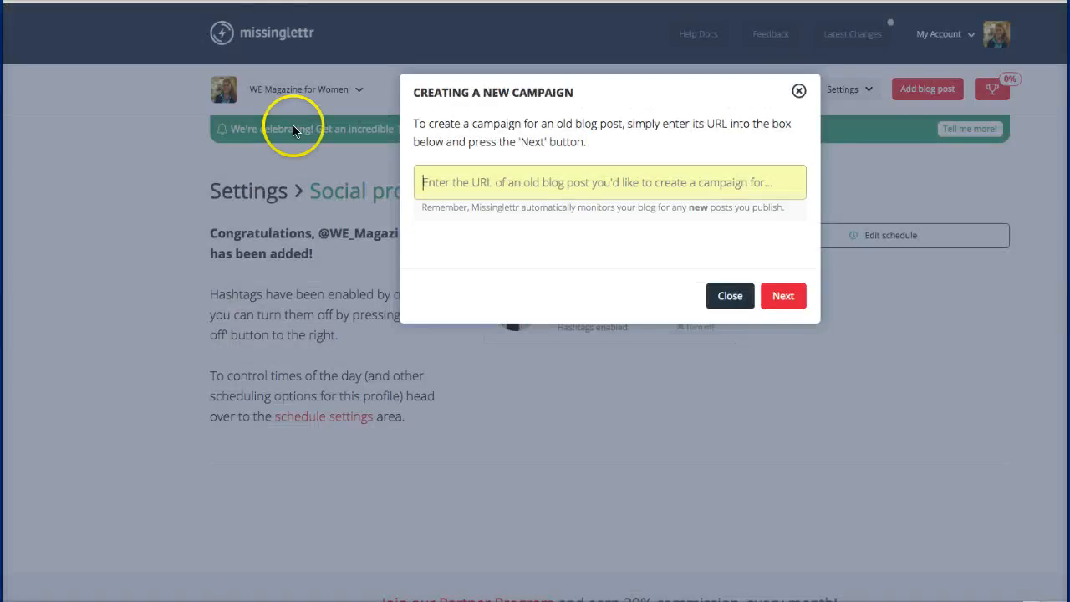
Step: Submit the pasted Mediterranean Diet article URL as a new campaign and dismiss the free-plan notice
{"action": "left_click", "coordinate": [514, 174]}
{"action": "type", "text": "https://wemagazineforwomen.com/what-is-the-mediterranean-diet-why-is-it-good-for-you/"}
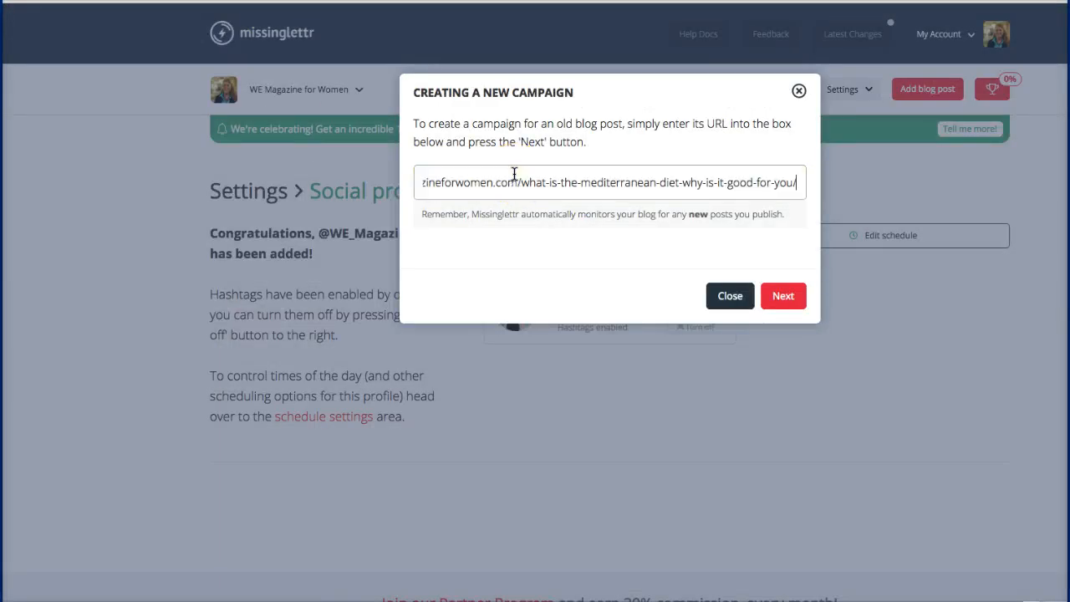
{"action": "left_click", "coordinate": [779, 299]}
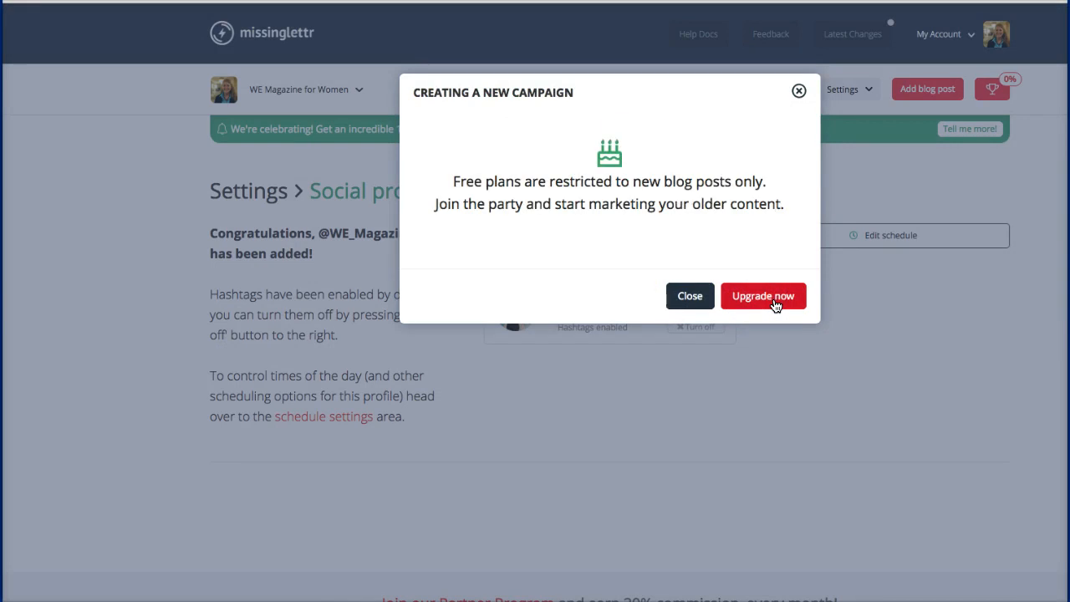
{"action": "left_click", "coordinate": [800, 93]}
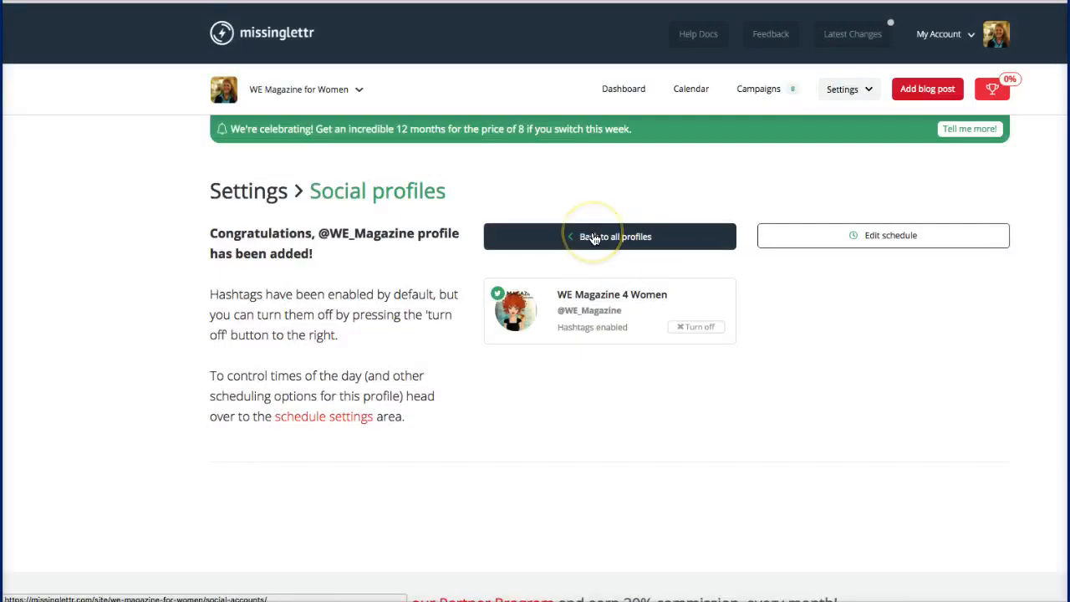
Step: Open Campaigns and scroll the Waiting list of 8 posts to the Mediterranean Diet article
{"action": "left_click", "coordinate": [758, 89]}
{"action": "left_click", "coordinate": [586, 114]}
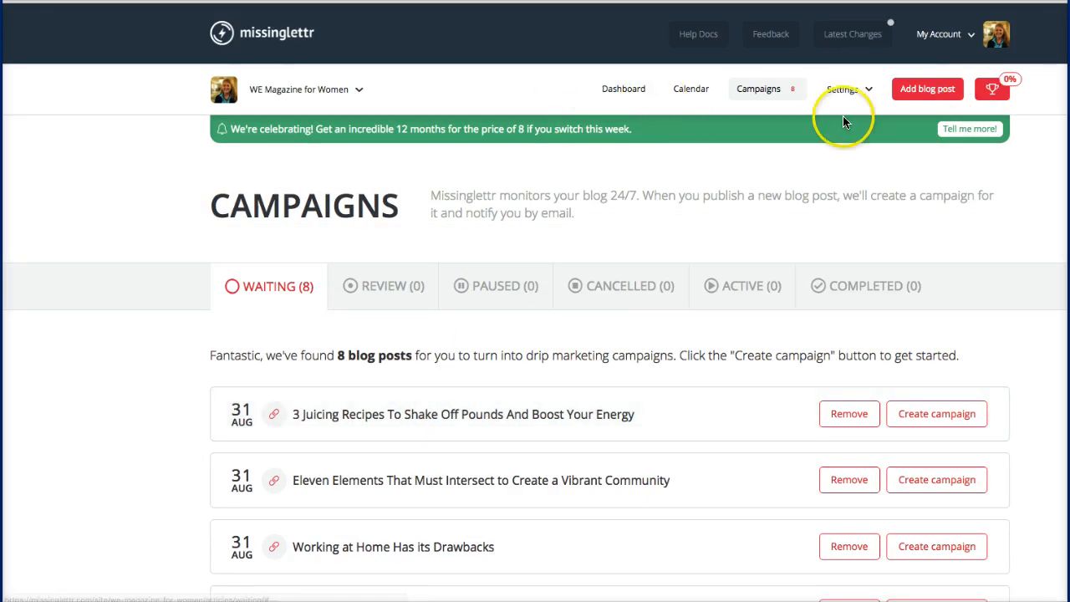
{"action": "scroll", "coordinate": [556, 288], "scroll_direction": "down", "scroll_amount": 3}
{"action": "scroll", "coordinate": [556, 288], "scroll_direction": "down", "scroll_amount": 2}
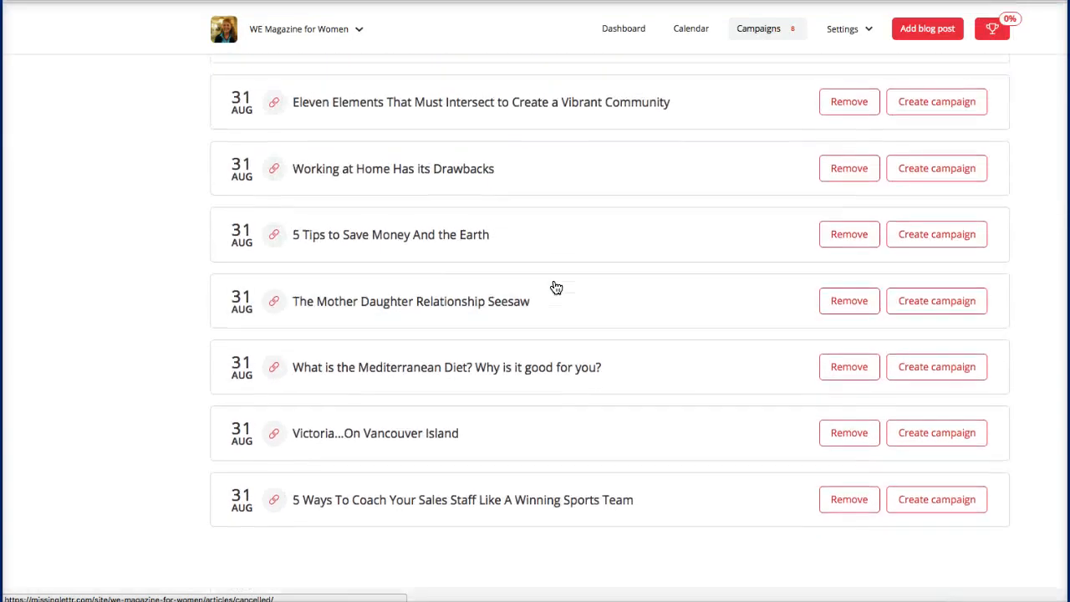
{"action": "scroll", "coordinate": [556, 288], "scroll_direction": "up", "scroll_amount": 3}
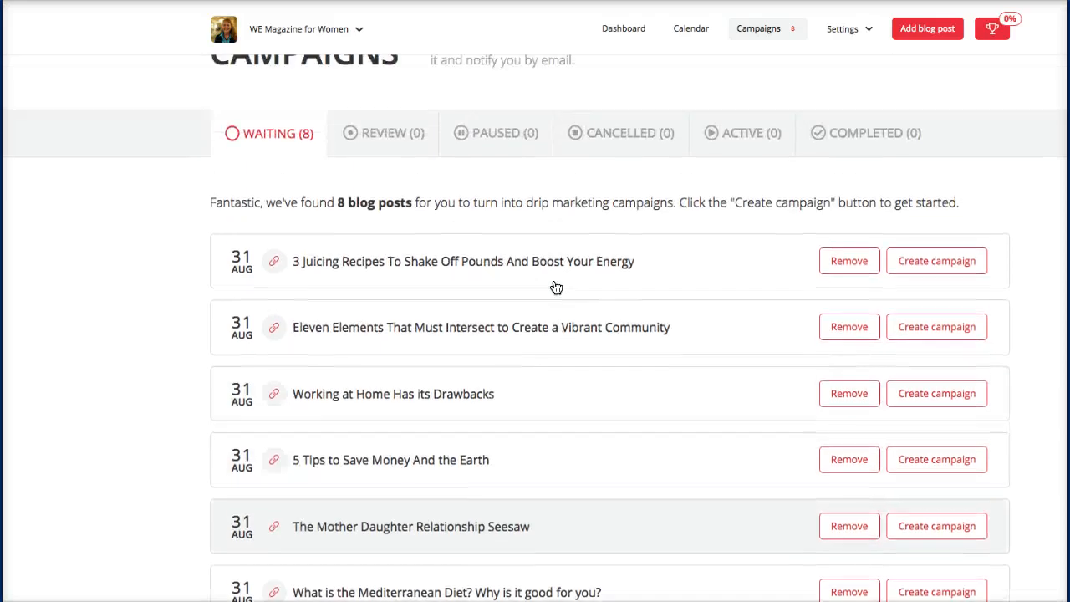
{"action": "scroll", "coordinate": [556, 288], "scroll_direction": "down", "scroll_amount": 4}
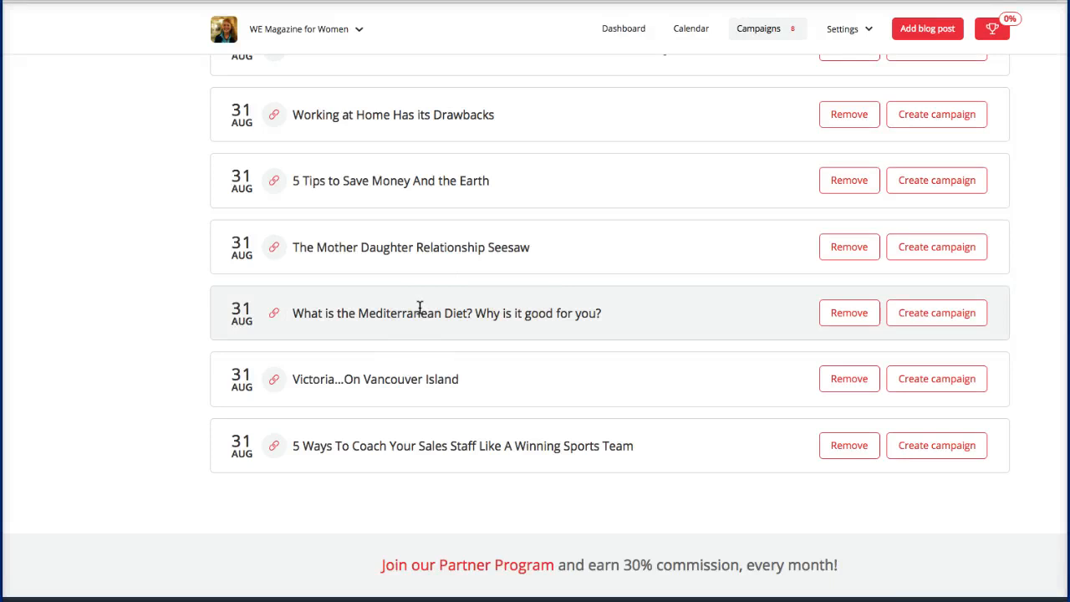
{"action": "scroll", "coordinate": [420, 307], "scroll_direction": "up", "scroll_amount": 3}
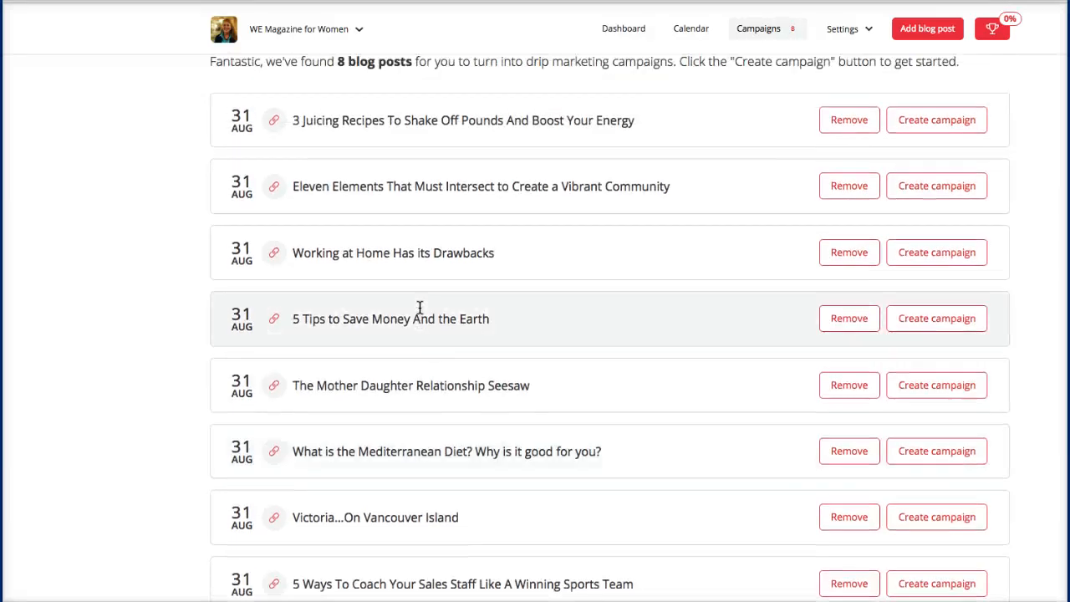
{"action": "scroll", "coordinate": [420, 307], "scroll_direction": "down", "scroll_amount": 4}
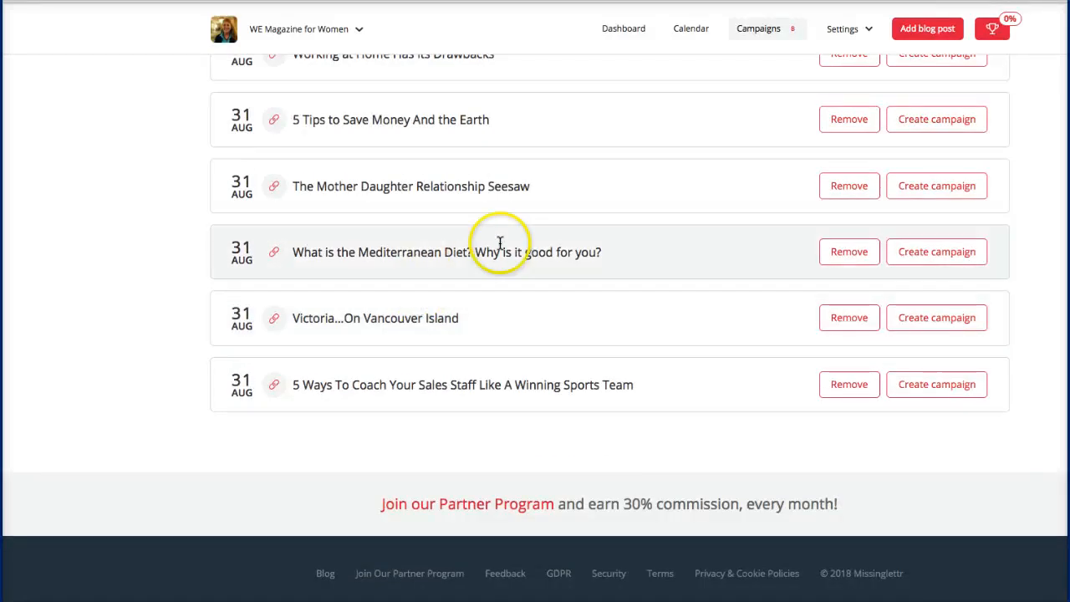
Step: Create a campaign for the Mediterranean Diet post, check its In the queue status, and acknowledge it
{"action": "left_click", "coordinate": [948, 255]}
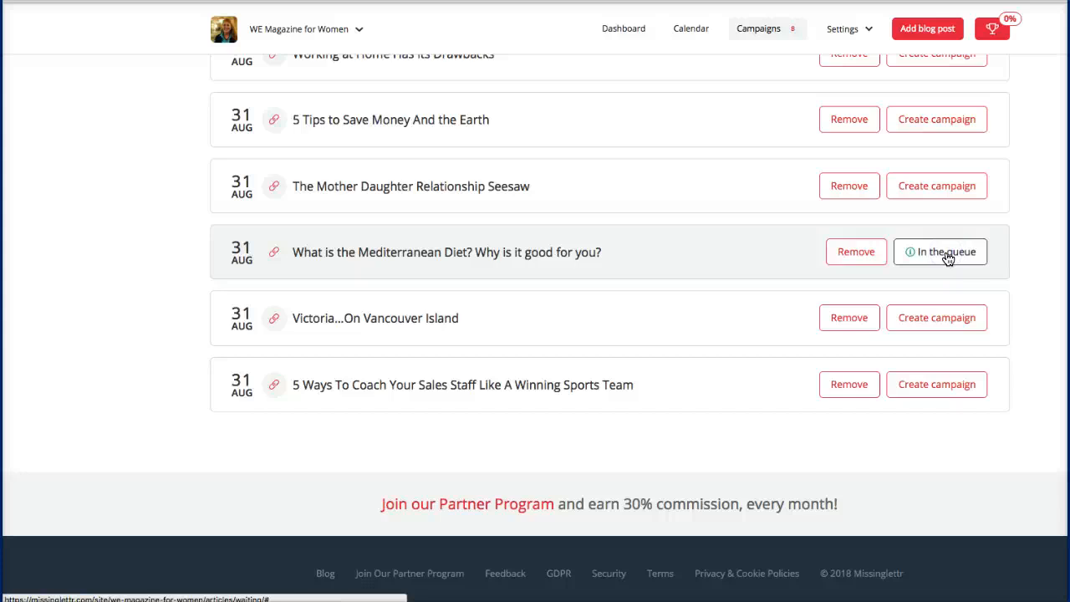
{"action": "left_click", "coordinate": [945, 255]}
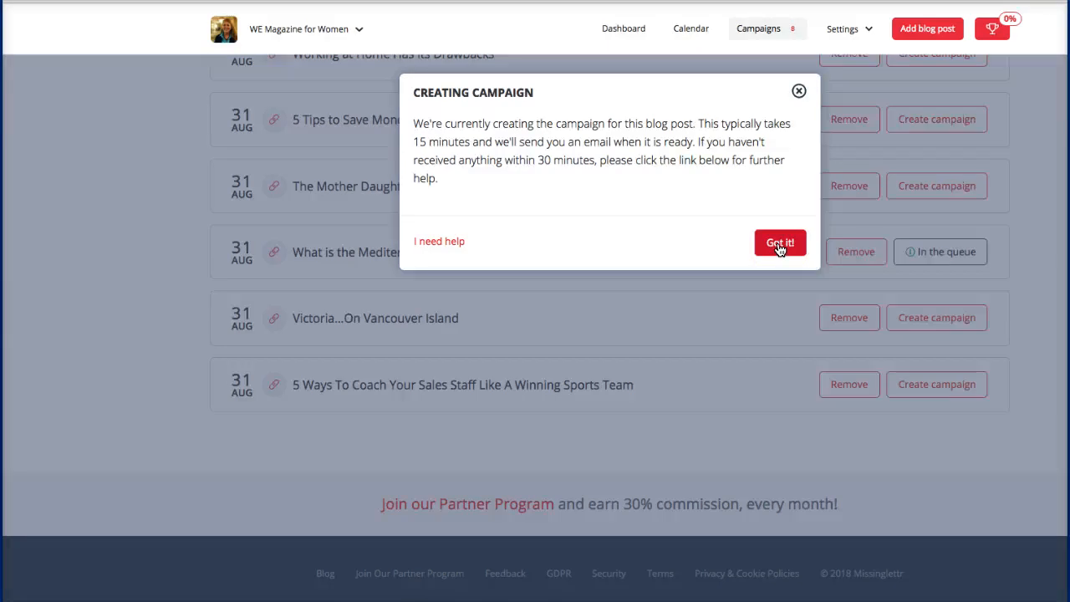
{"action": "left_click", "coordinate": [779, 244]}
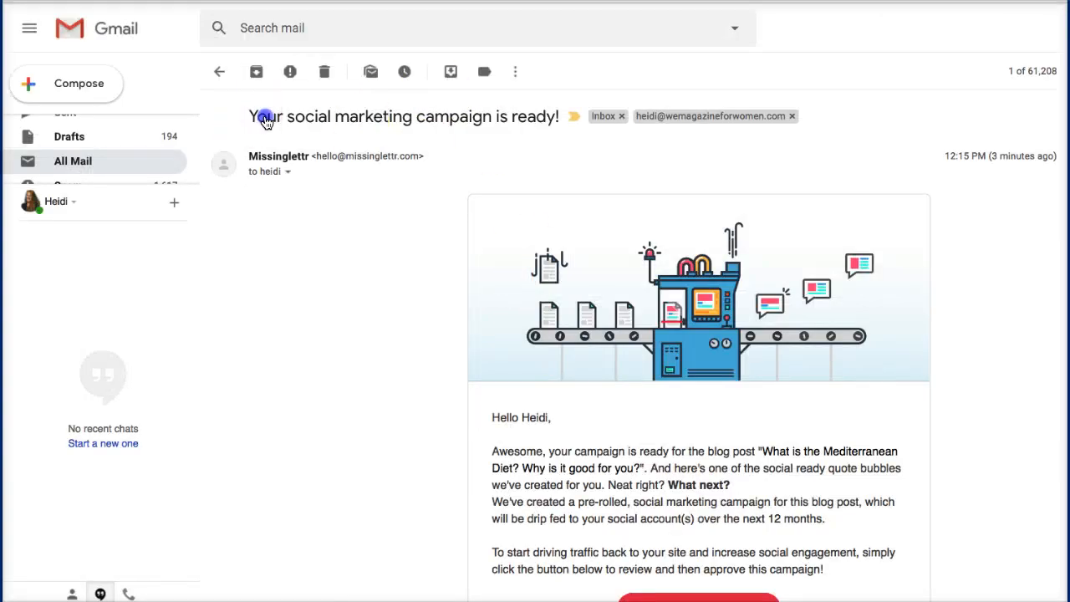
Step: Read the 'Your social marketing campaign is ready!' email down to its Review / Reject Campaign button
{"action": "scroll", "coordinate": [285, 118], "scroll_direction": "down", "scroll_amount": 1}
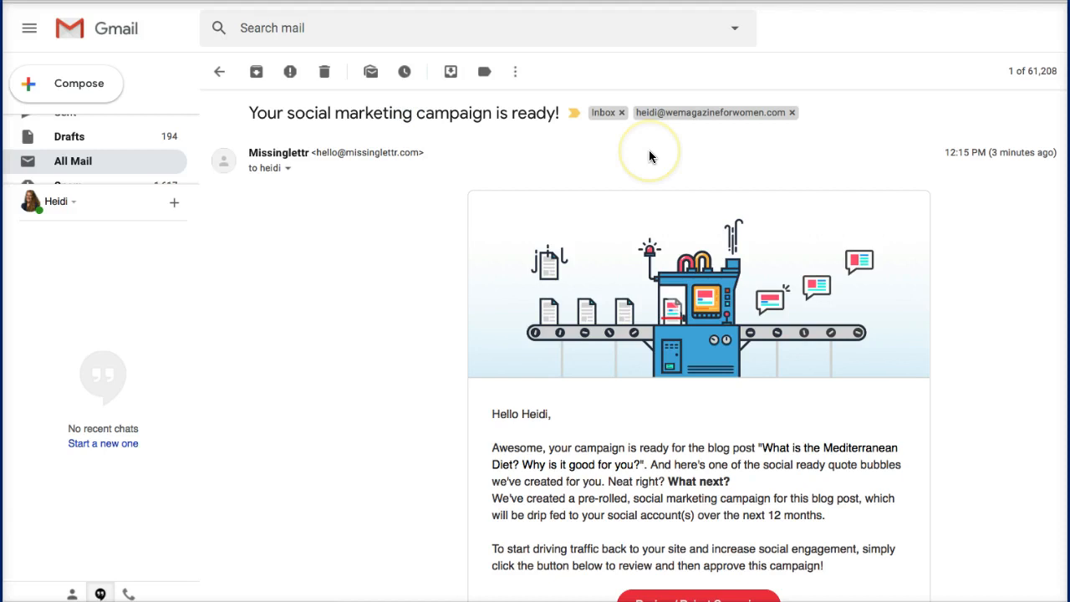
{"action": "scroll", "coordinate": [650, 155], "scroll_direction": "down", "scroll_amount": 1}
{"action": "scroll", "coordinate": [649, 158], "scroll_direction": "up", "scroll_amount": 1}
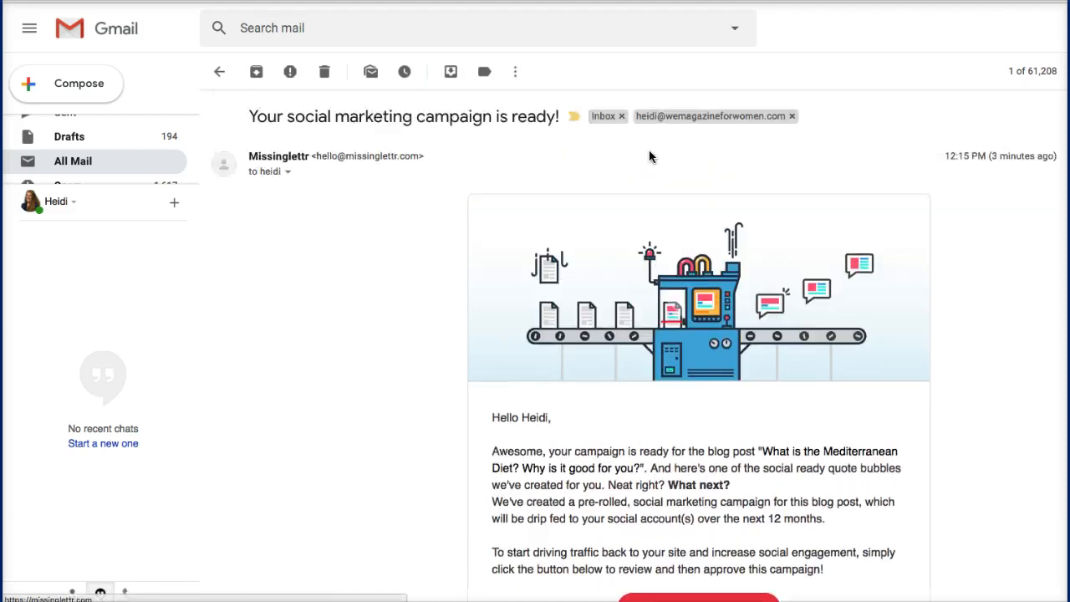
{"action": "double_click", "coordinate": [258, 157]}
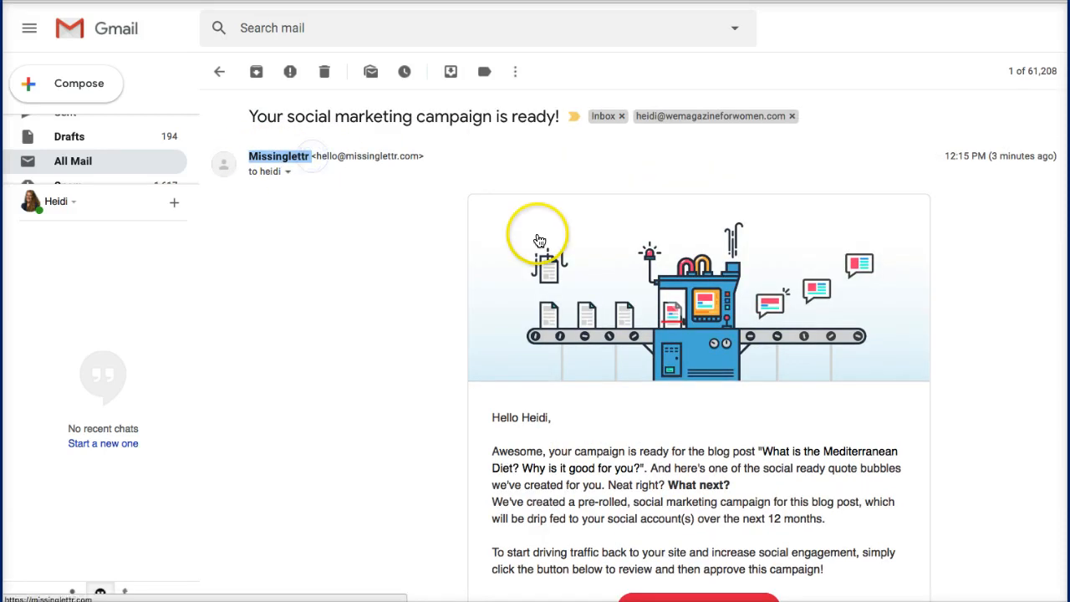
{"action": "scroll", "coordinate": [540, 239], "scroll_direction": "down", "scroll_amount": 4}
{"action": "scroll", "coordinate": [540, 240], "scroll_direction": "up", "scroll_amount": 3}
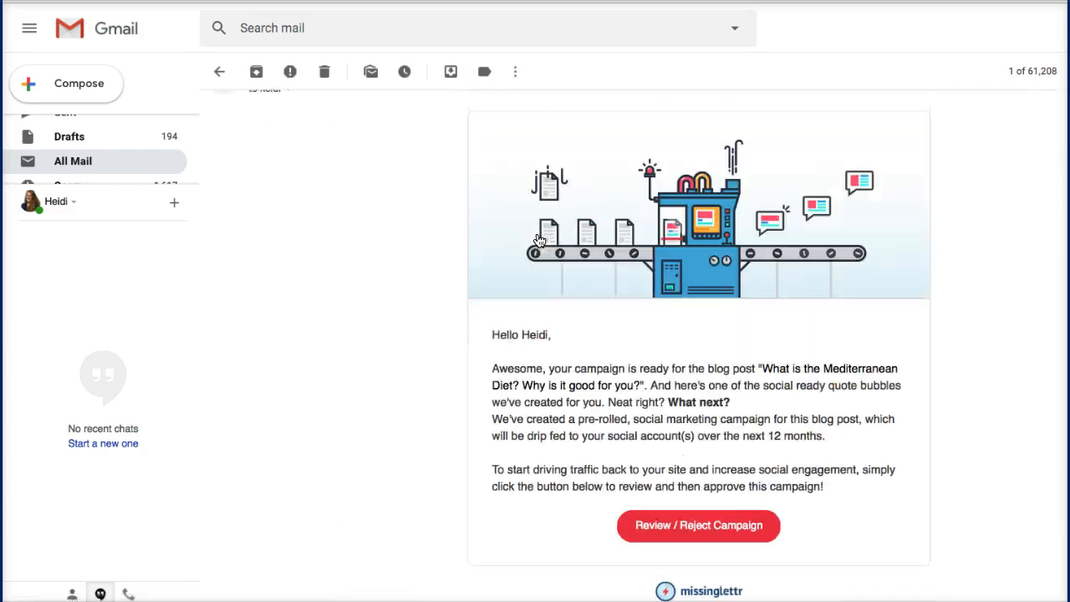
{"action": "scroll", "coordinate": [539, 241], "scroll_direction": "down", "scroll_amount": 1}
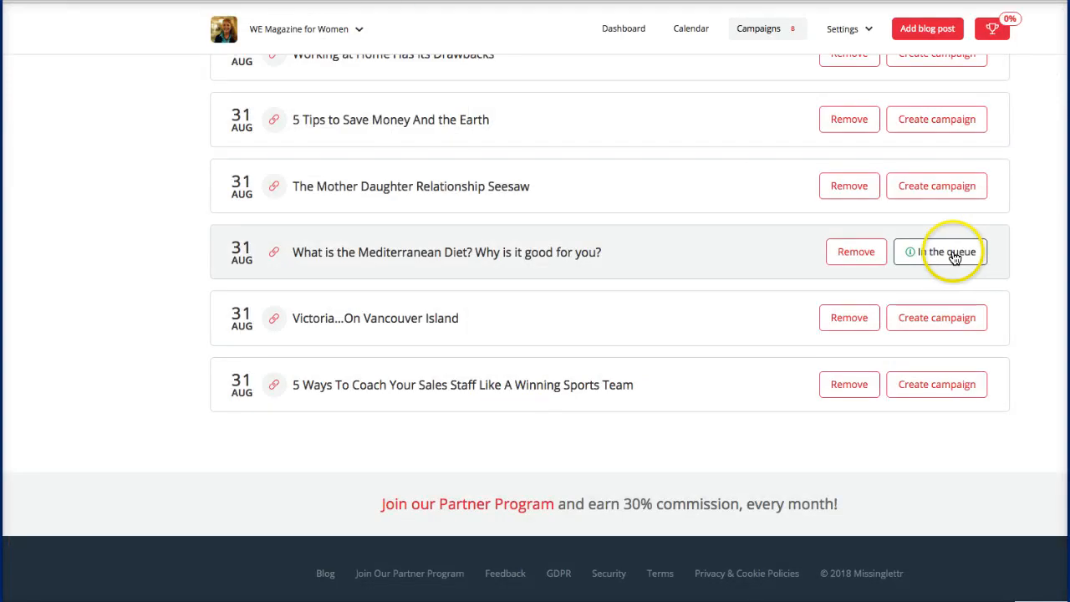
{"action": "left_click", "coordinate": [955, 255]}
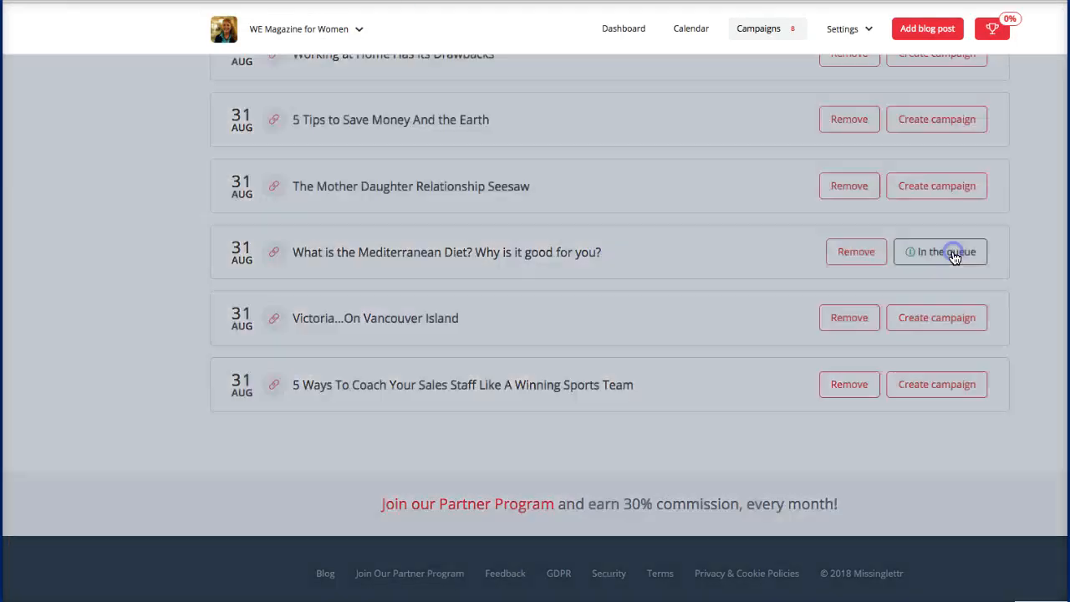
Step: Open the Mediterranean Diet campaign review at the Hashtags step listing its five suggested hashtags
{"action": "left_click", "coordinate": [780, 244]}
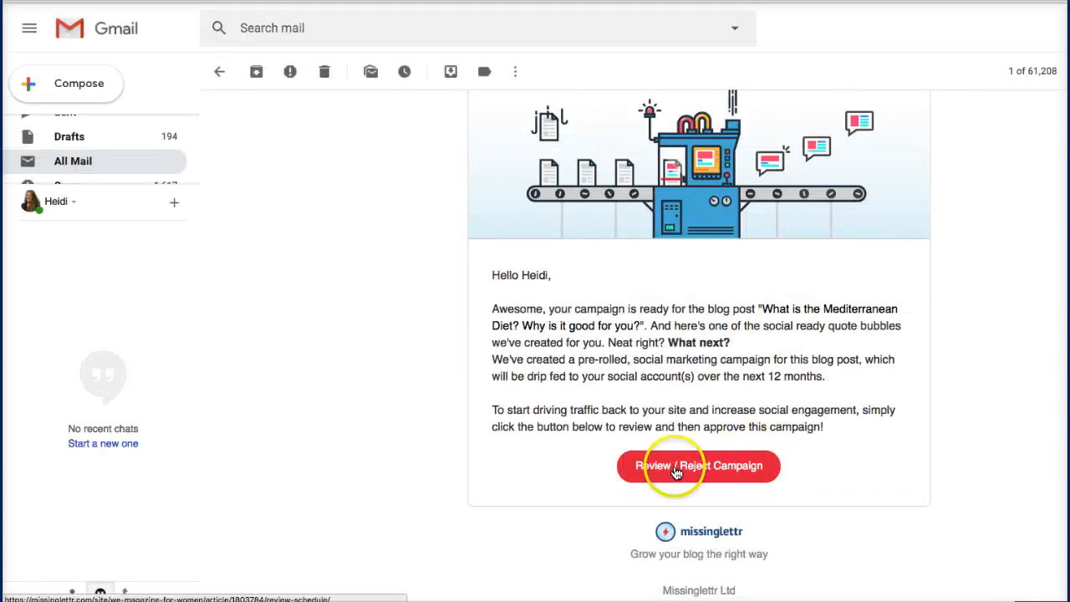
{"action": "left_click", "coordinate": [676, 466]}
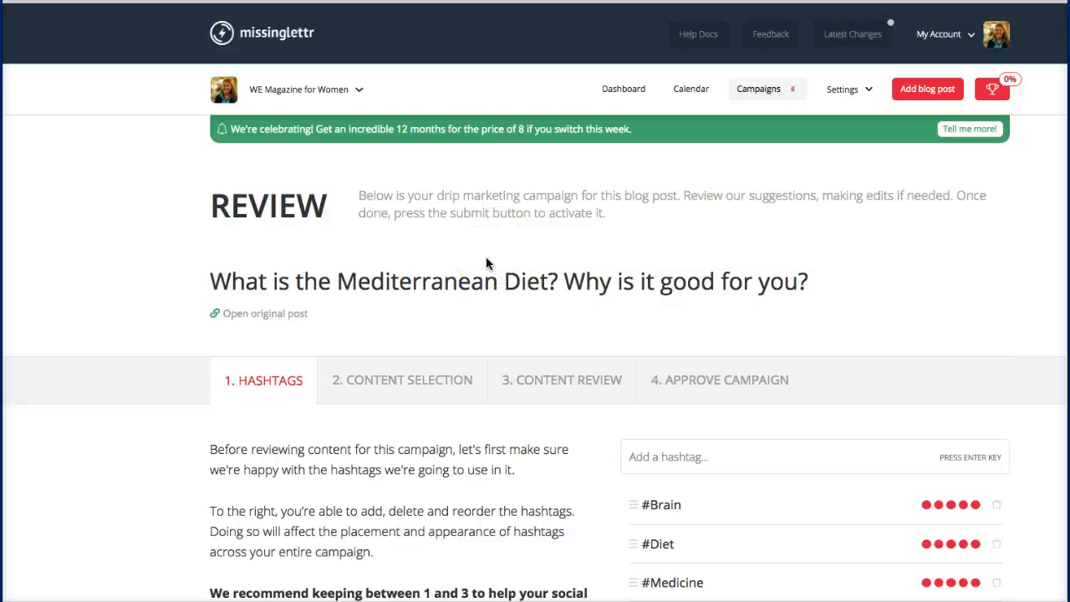
{"action": "scroll", "coordinate": [487, 263], "scroll_direction": "down", "scroll_amount": 3}
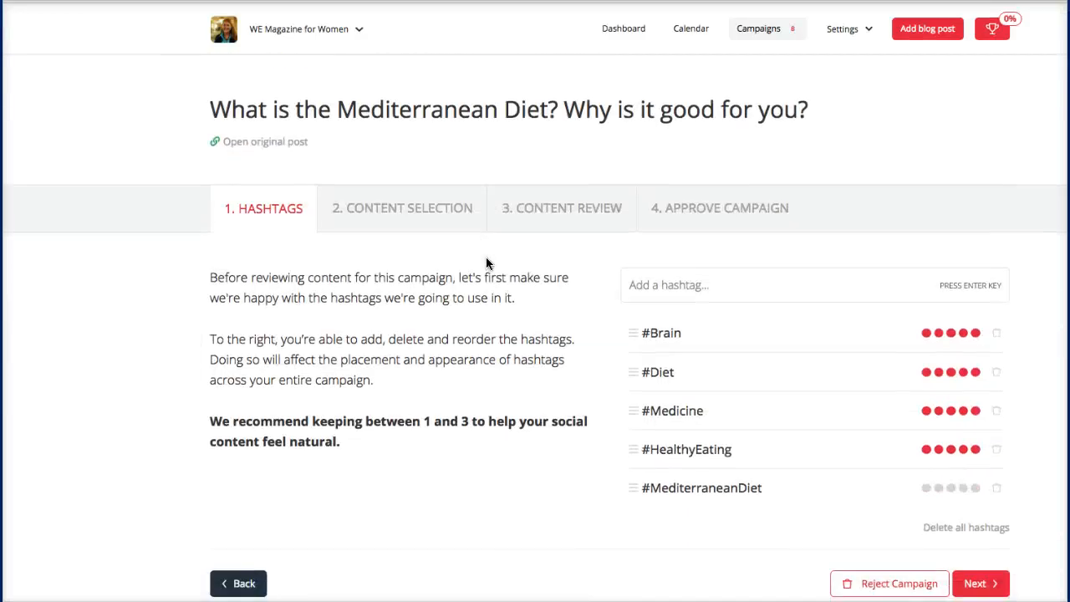
{"action": "scroll", "coordinate": [487, 263], "scroll_direction": "down", "scroll_amount": 2}
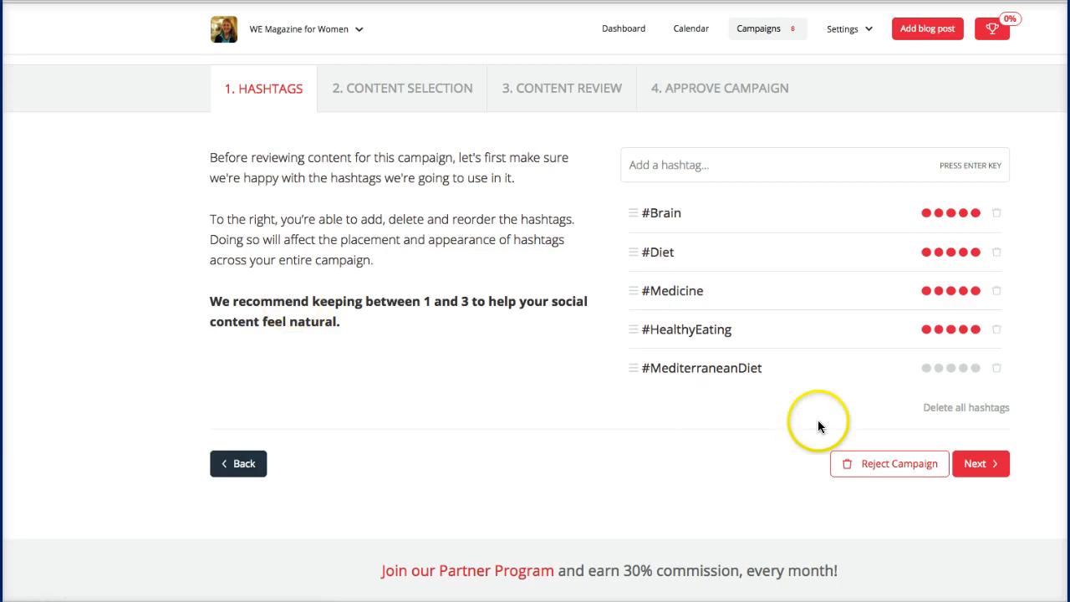
{"action": "mouse_move", "coordinate": [957, 369]}
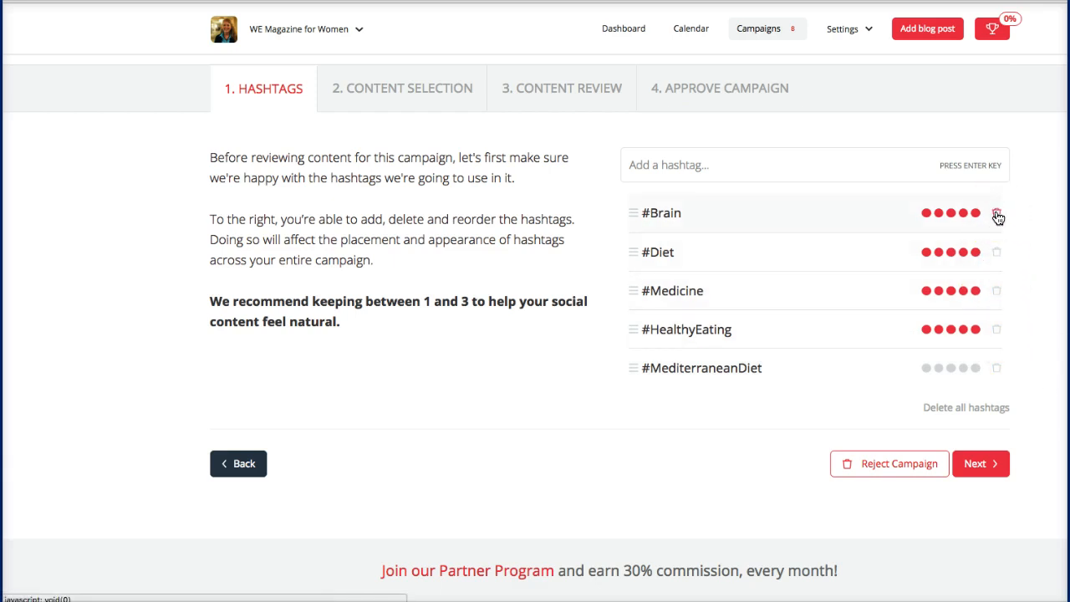
Step: Delete #Medicine and #MediterraneanDiet and add the hashtag 'Health and Wellness'
{"action": "left_click", "coordinate": [997, 291]}
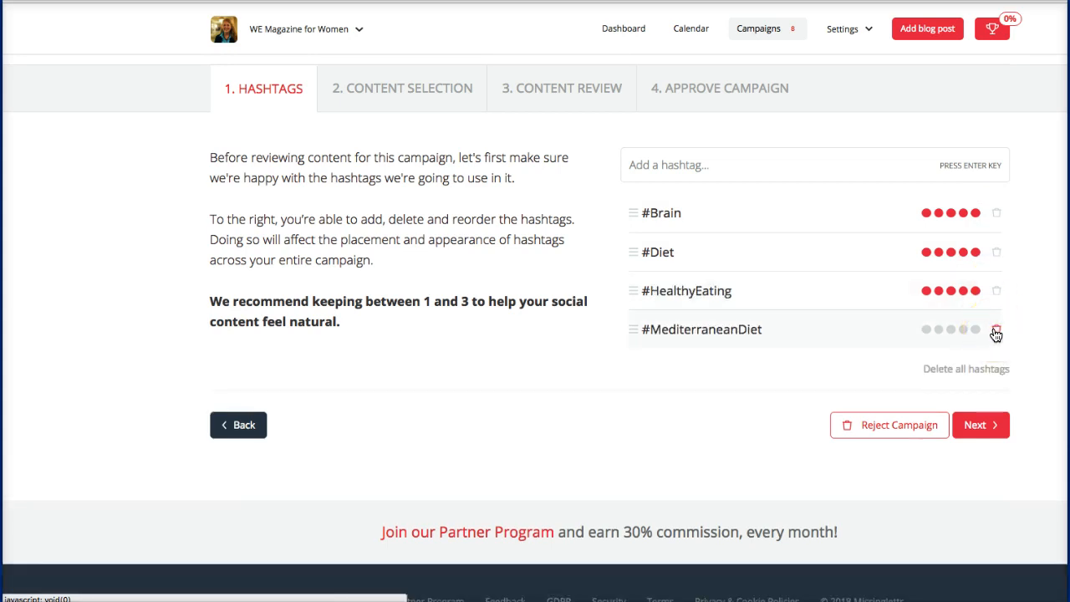
{"action": "left_click", "coordinate": [996, 332]}
{"action": "left_click", "coordinate": [687, 164]}
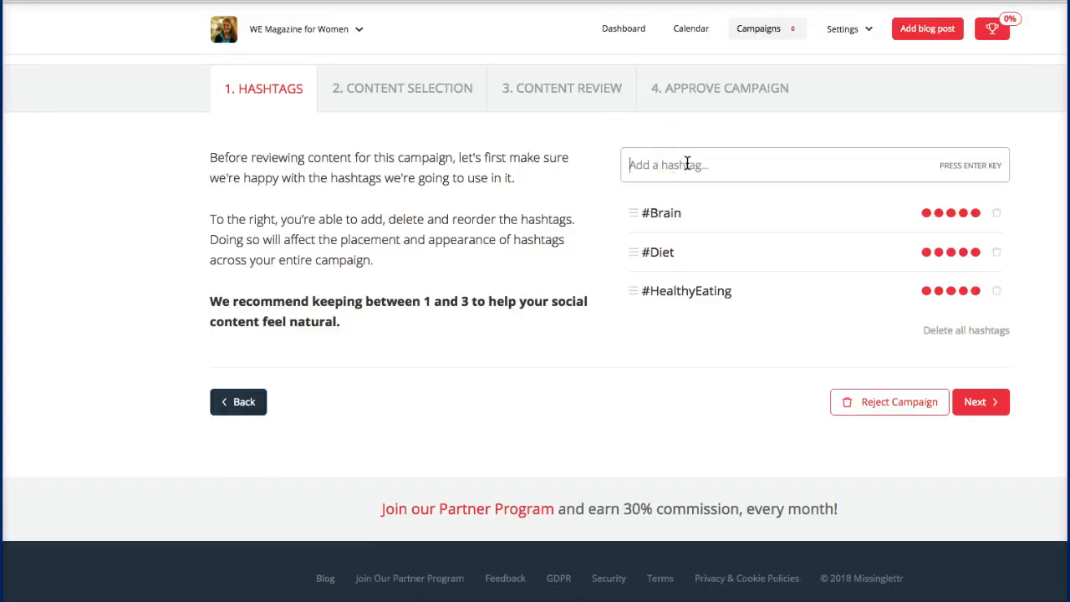
{"action": "type", "text": "Health and Wellness"}
{"action": "left_click", "coordinate": [957, 165]}
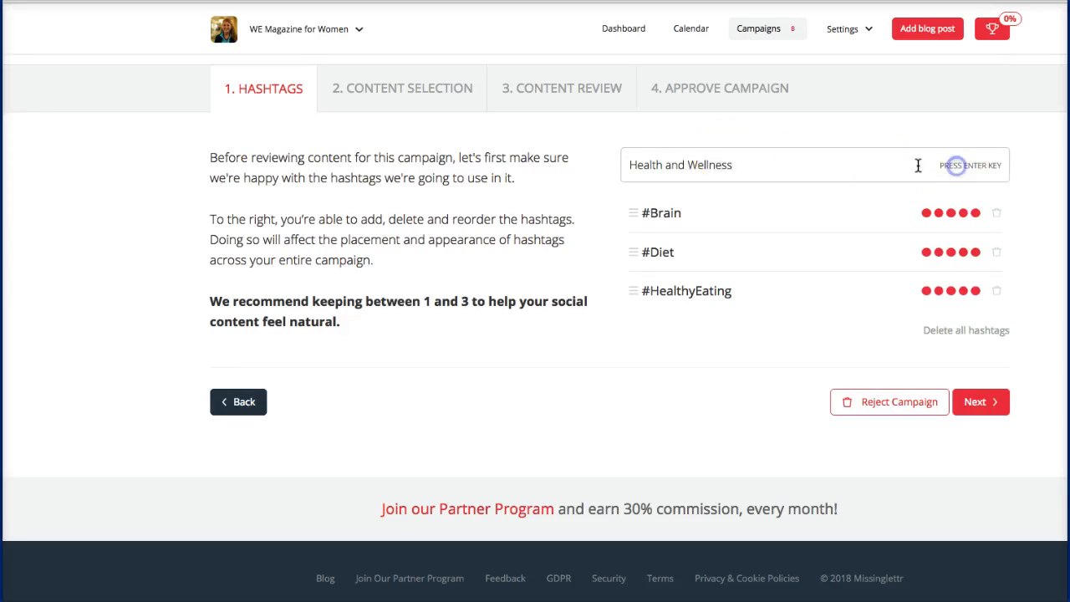
{"action": "left_click", "coordinate": [728, 161]}
{"action": "key", "text": "Return"}
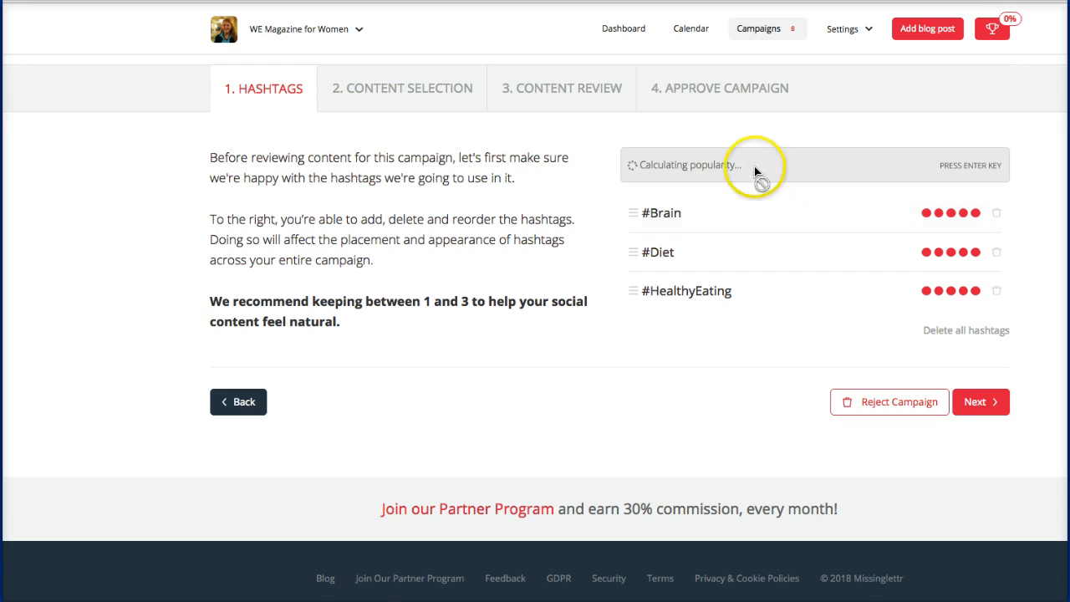
{"action": "scroll", "coordinate": [732, 167], "scroll_direction": "down", "scroll_amount": 1}
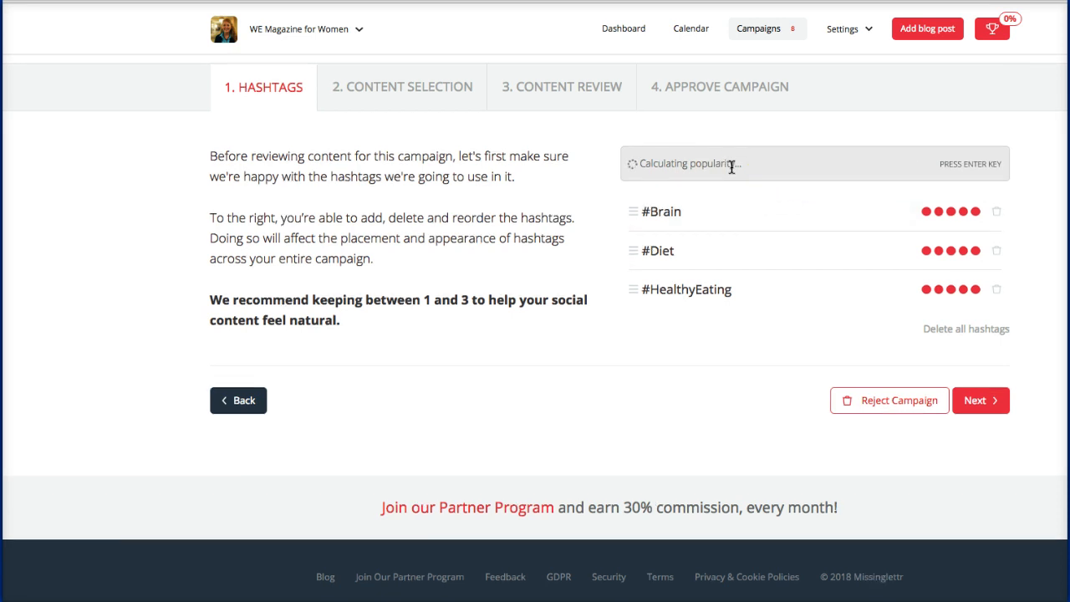
{"action": "left_click", "coordinate": [741, 172]}
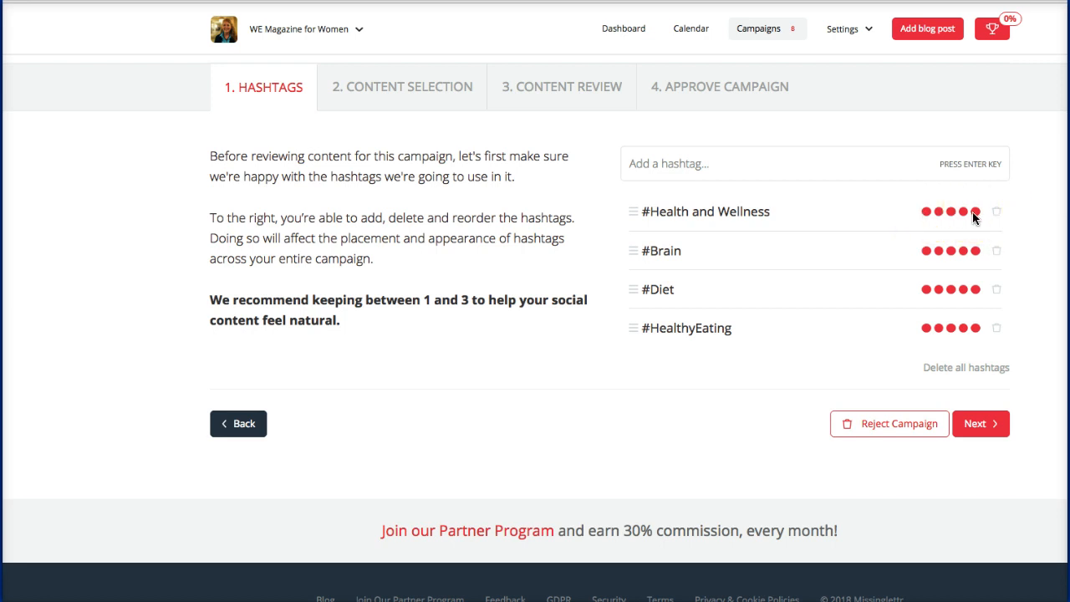
Step: Delete #Brain and continue to the Content Selection step
{"action": "left_click", "coordinate": [995, 249]}
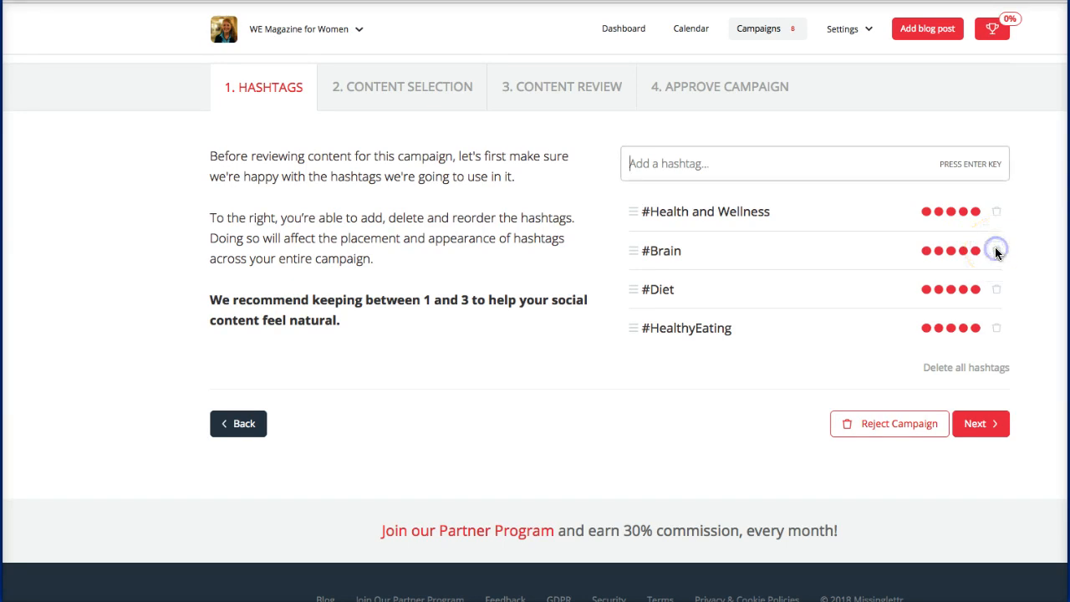
{"action": "left_click", "coordinate": [996, 251]}
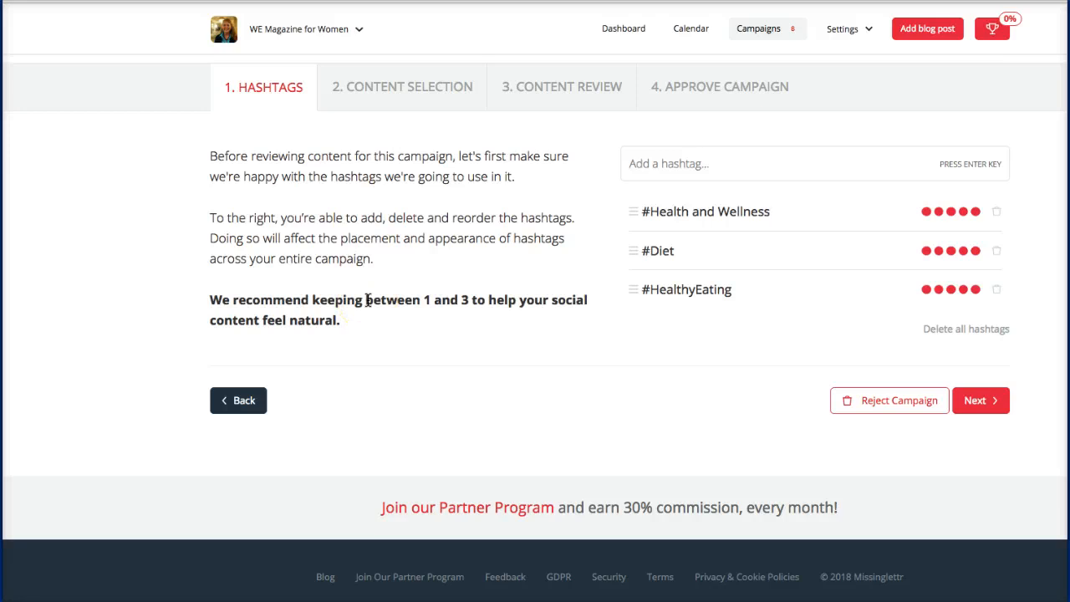
{"action": "left_click", "coordinate": [983, 402]}
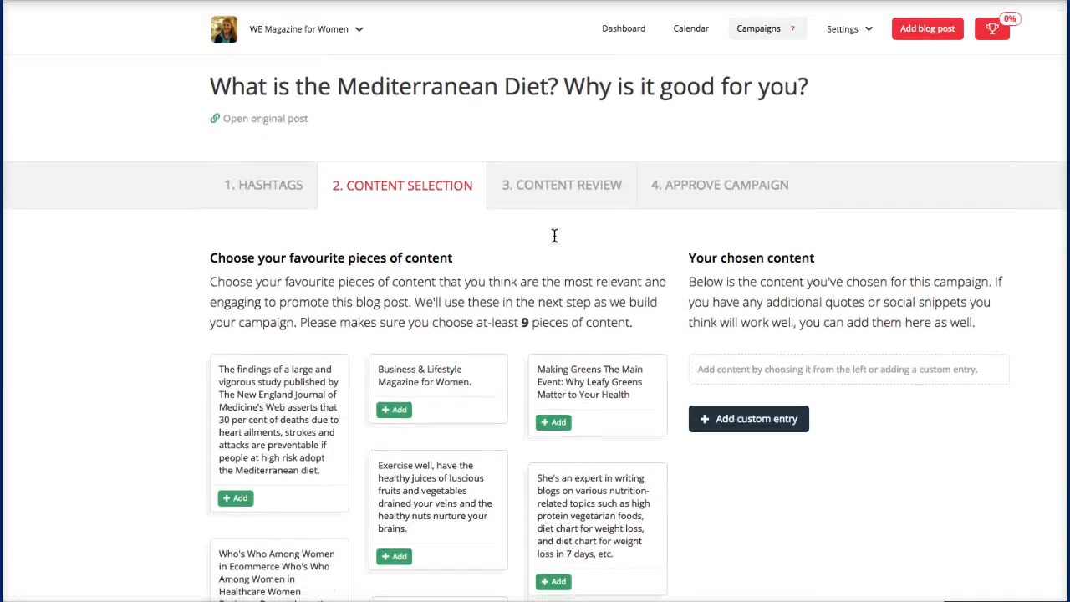
{"action": "scroll", "coordinate": [554, 235], "scroll_direction": "down", "scroll_amount": 2}
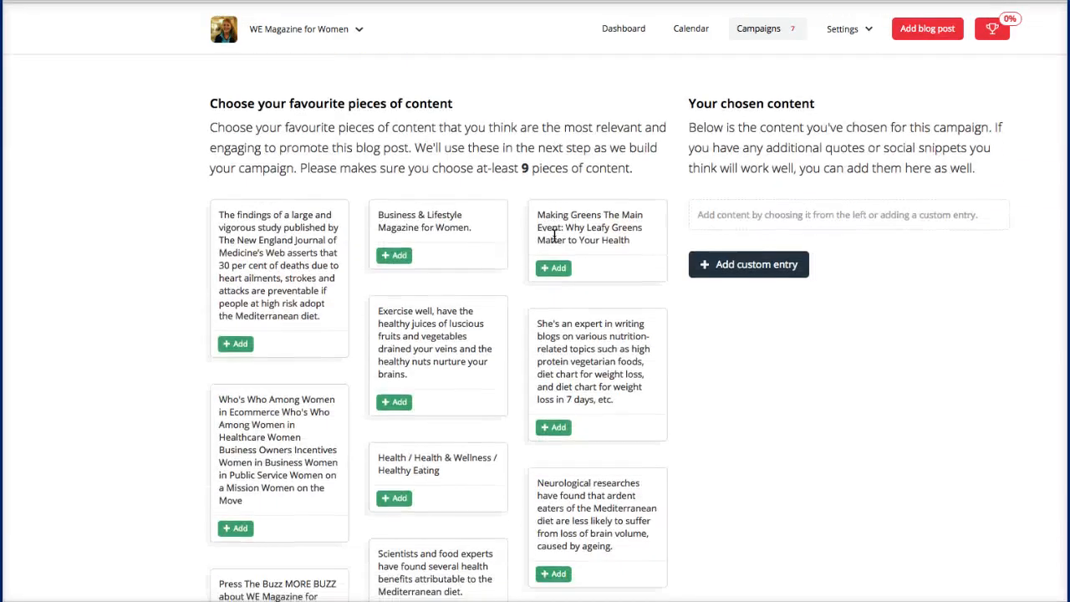
{"action": "scroll", "coordinate": [554, 236], "scroll_direction": "down", "scroll_amount": 5}
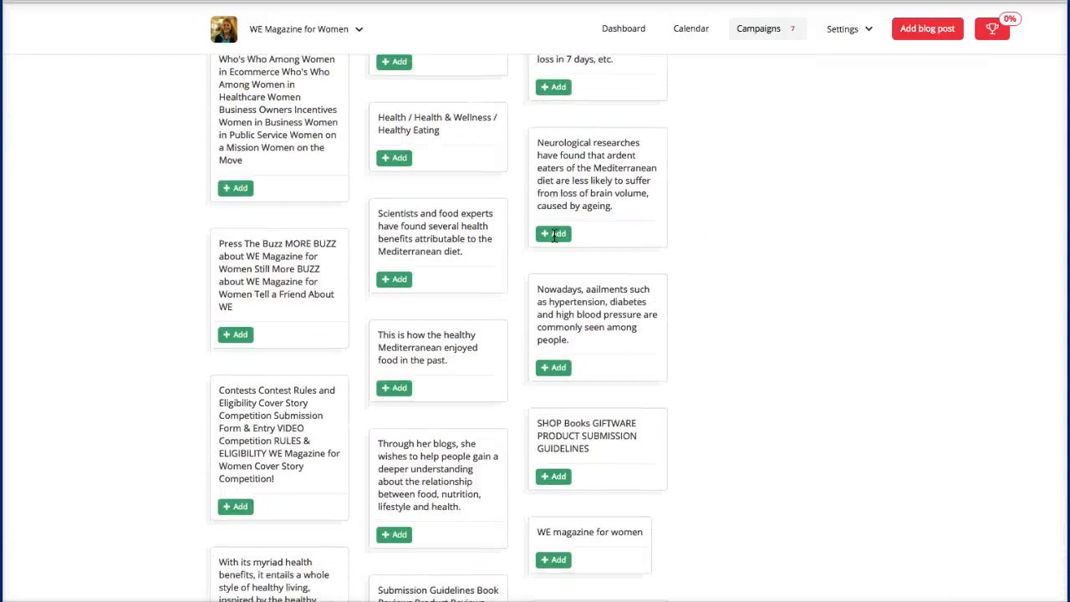
{"action": "scroll", "coordinate": [555, 235], "scroll_direction": "down", "scroll_amount": 5}
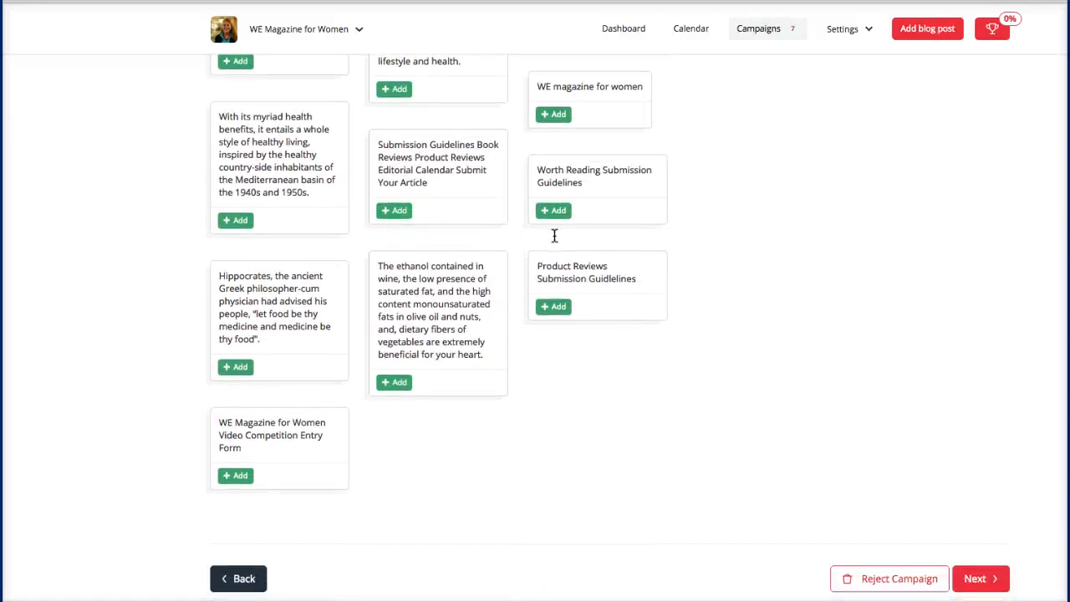
{"action": "scroll", "coordinate": [555, 235], "scroll_direction": "up", "scroll_amount": 10}
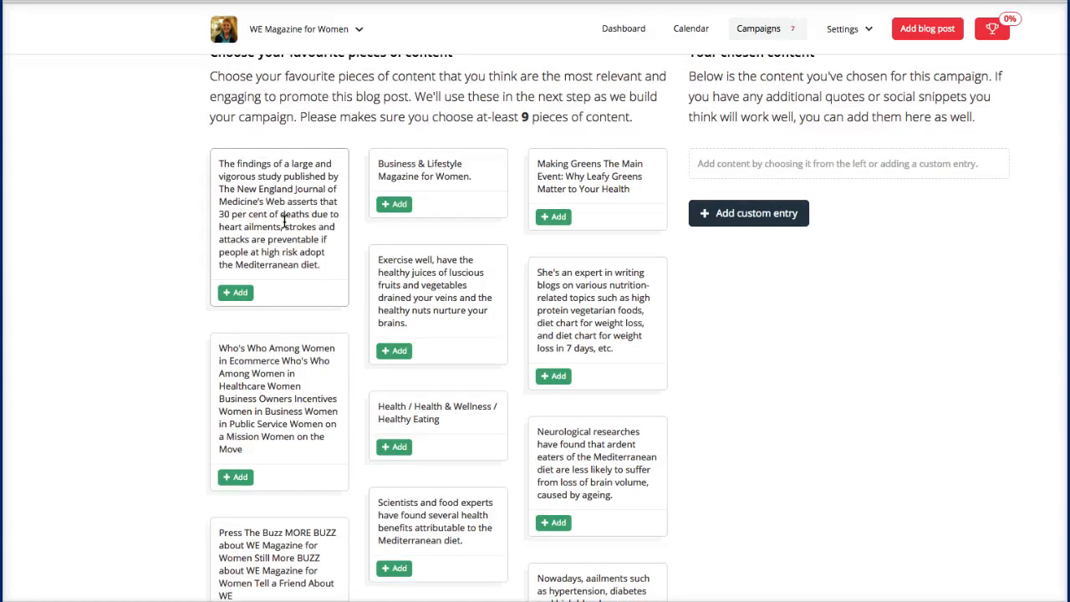
{"action": "scroll", "coordinate": [284, 221], "scroll_direction": "down", "scroll_amount": 1}
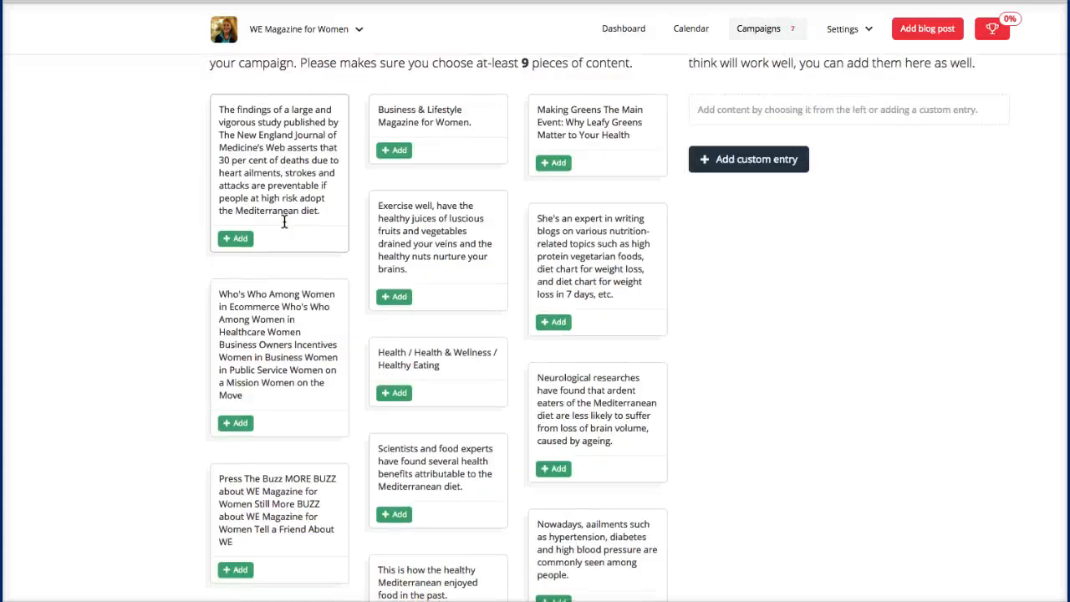
{"action": "scroll", "coordinate": [283, 221], "scroll_direction": "down", "scroll_amount": 1}
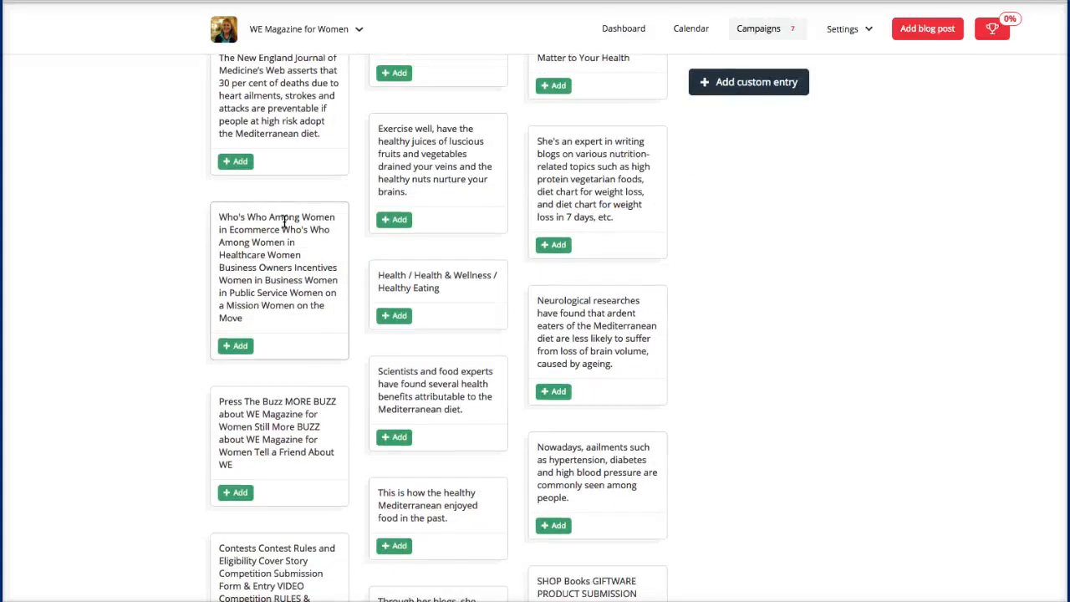
{"action": "scroll", "coordinate": [283, 221], "scroll_direction": "up", "scroll_amount": 3}
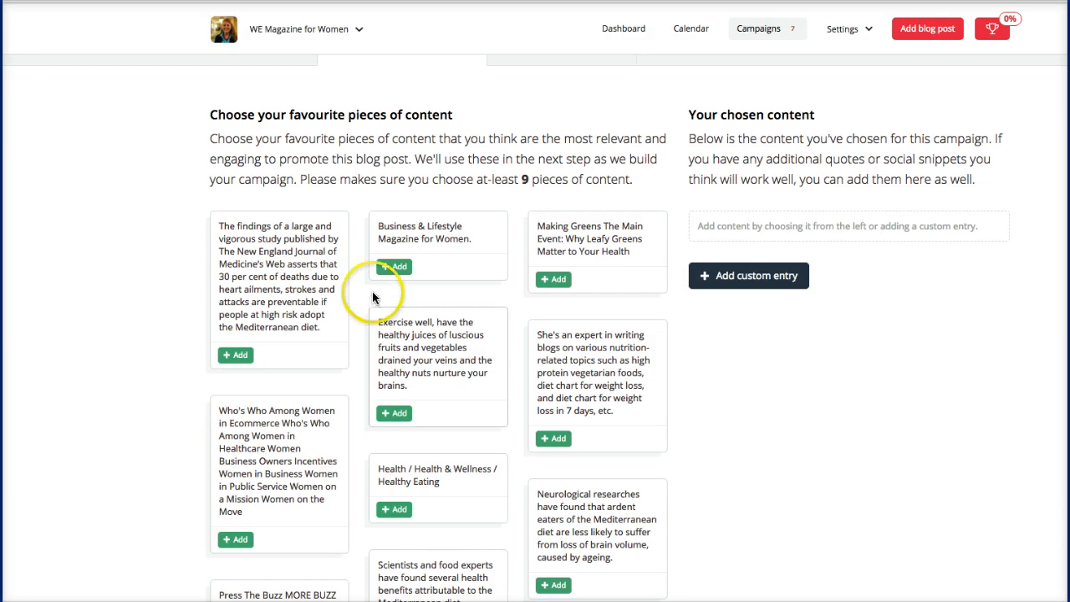
{"action": "scroll", "coordinate": [400, 381], "scroll_direction": "down", "scroll_amount": 1}
{"action": "scroll", "coordinate": [401, 381], "scroll_direction": "down", "scroll_amount": 3}
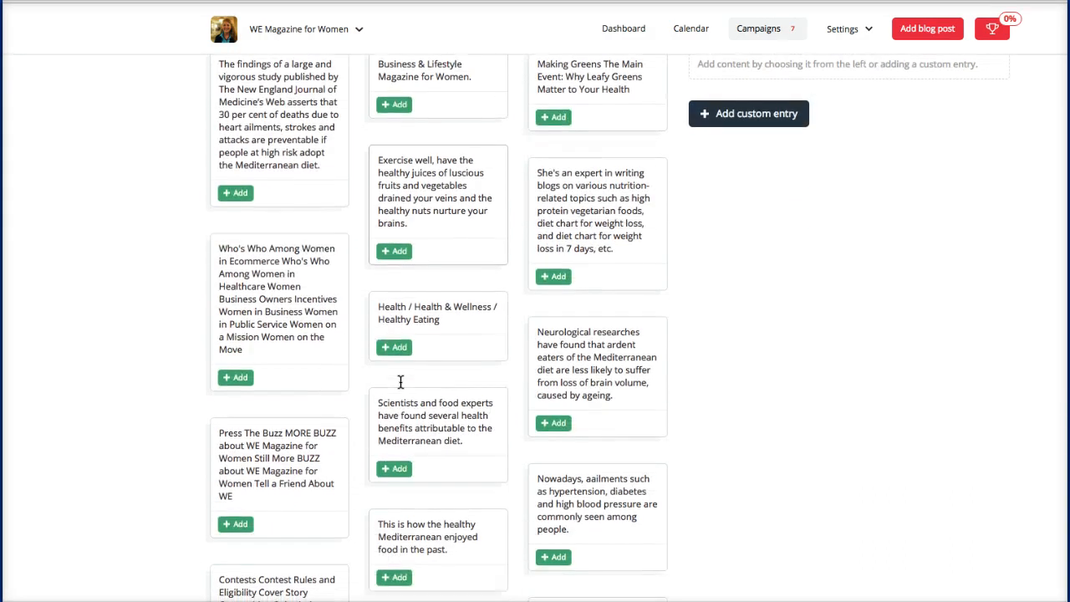
{"action": "scroll", "coordinate": [400, 381], "scroll_direction": "down", "scroll_amount": 5}
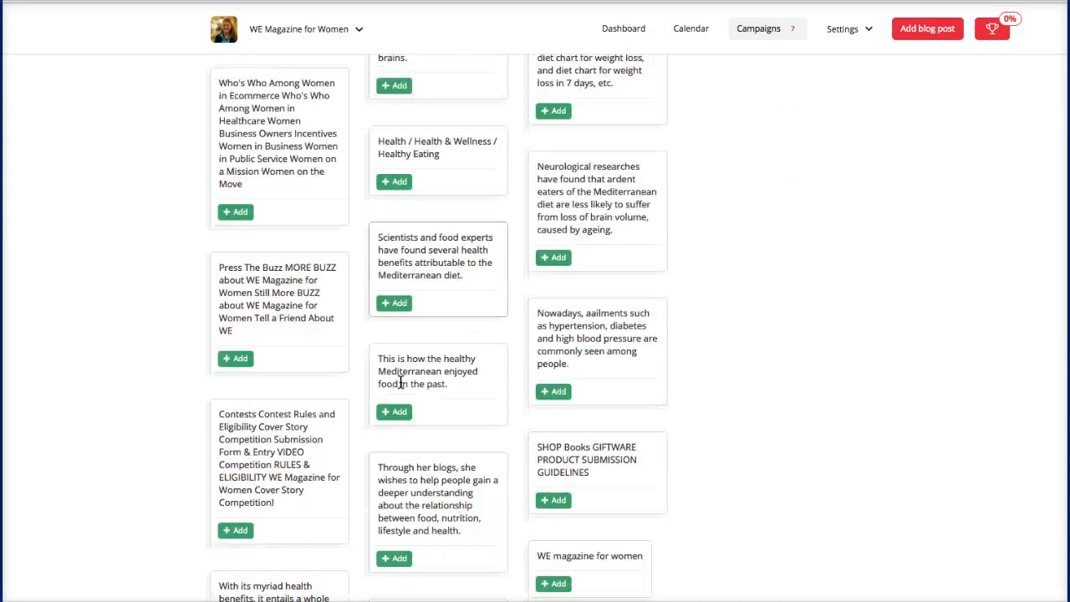
{"action": "scroll", "coordinate": [401, 381], "scroll_direction": "down", "scroll_amount": 2}
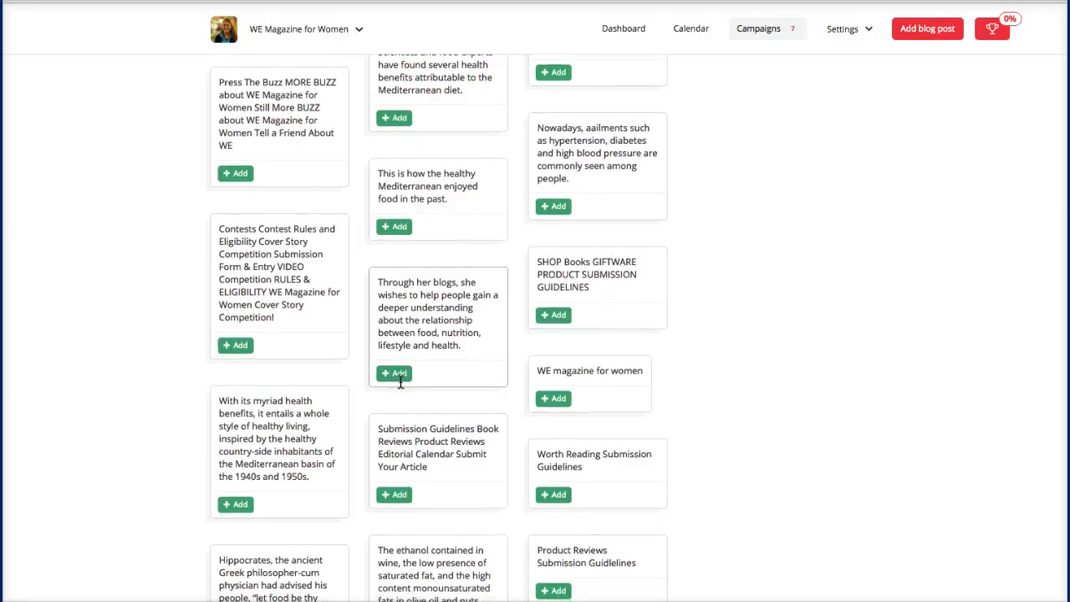
{"action": "scroll", "coordinate": [400, 381], "scroll_direction": "down", "scroll_amount": 4}
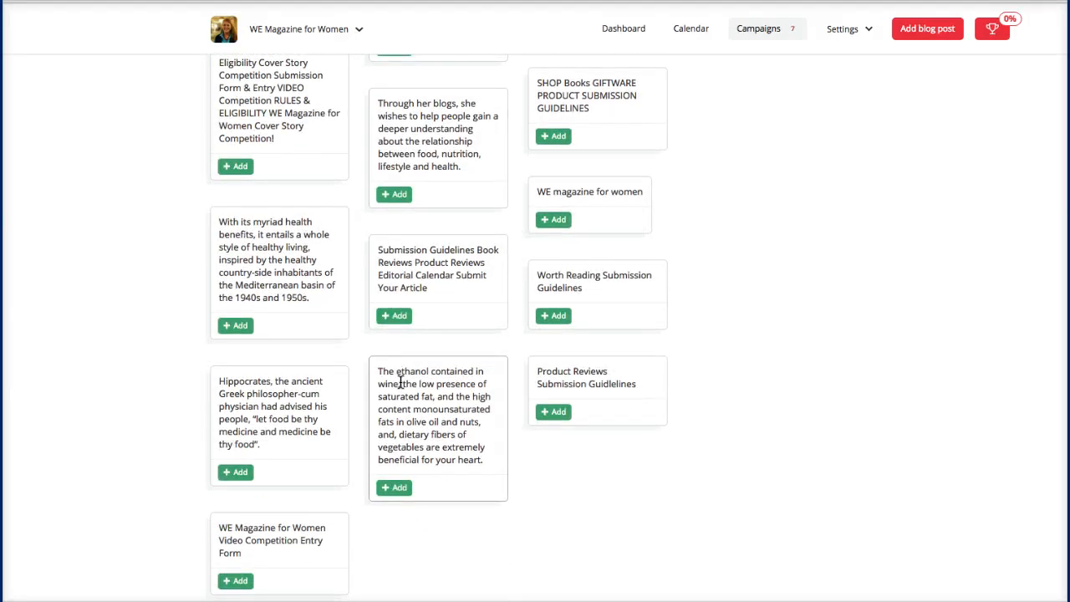
Step: Add the myriad health benefits, Hippocrates quote and neurological research snippets to the chosen content
{"action": "left_click", "coordinate": [239, 326]}
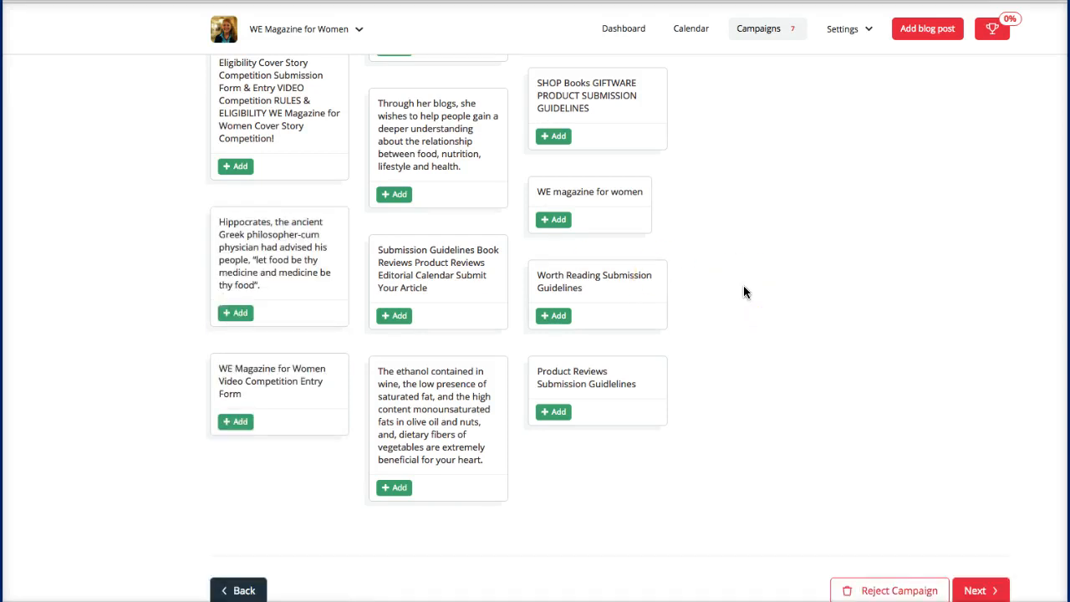
{"action": "left_click", "coordinate": [238, 314]}
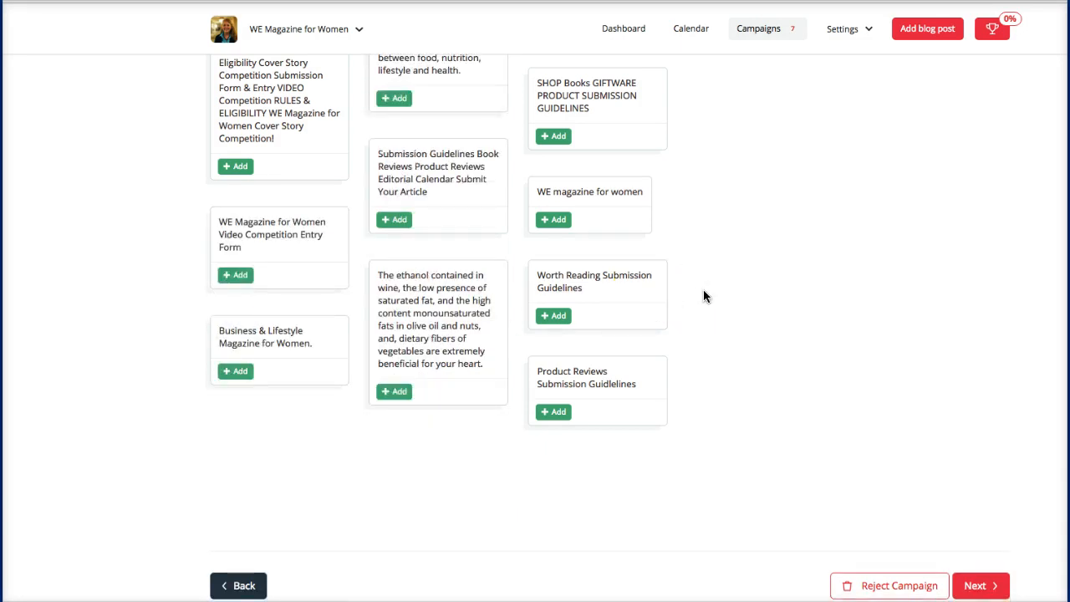
{"action": "scroll", "coordinate": [703, 295], "scroll_direction": "up", "scroll_amount": 1}
{"action": "scroll", "coordinate": [704, 295], "scroll_direction": "up", "scroll_amount": 5}
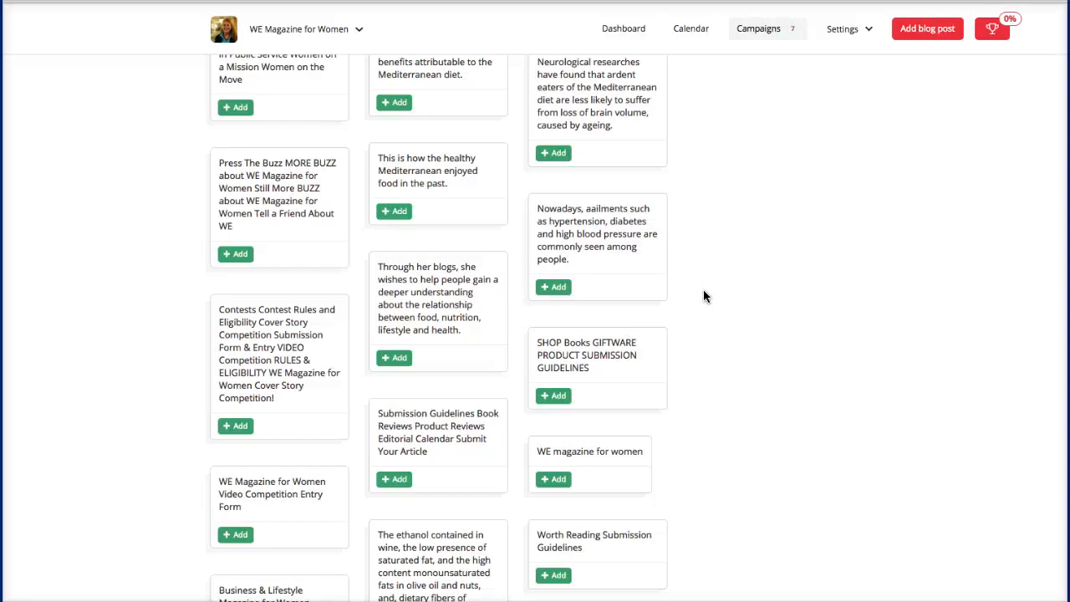
{"action": "scroll", "coordinate": [703, 296], "scroll_direction": "up", "scroll_amount": 3}
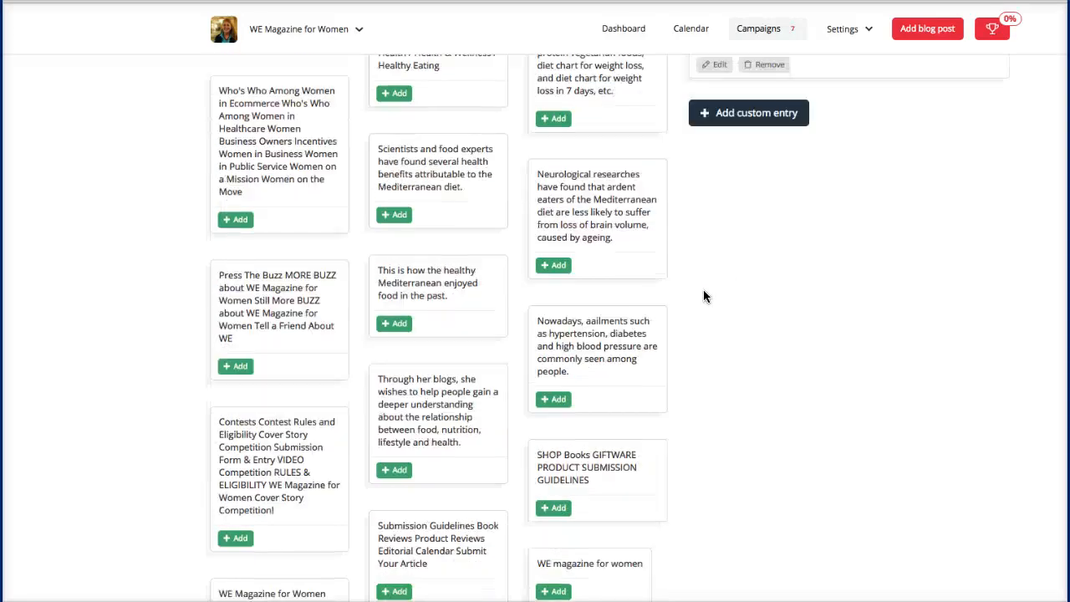
{"action": "left_click", "coordinate": [542, 265]}
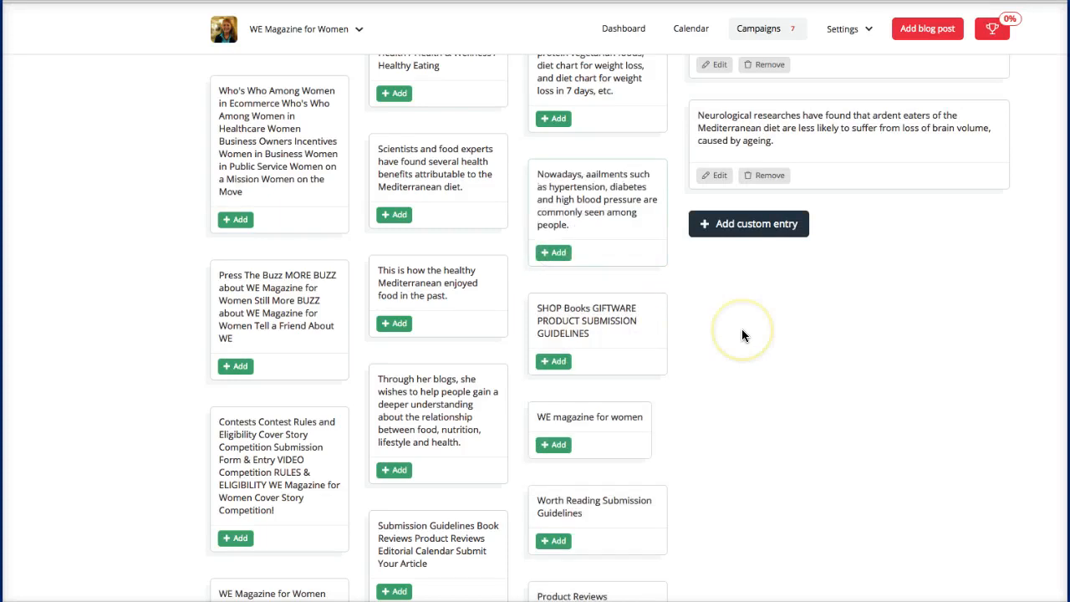
Step: Add the Exercise well snippet and the 'Making Greens The Main Event' headline to the chosen content
{"action": "scroll", "coordinate": [741, 328], "scroll_direction": "up", "scroll_amount": 3}
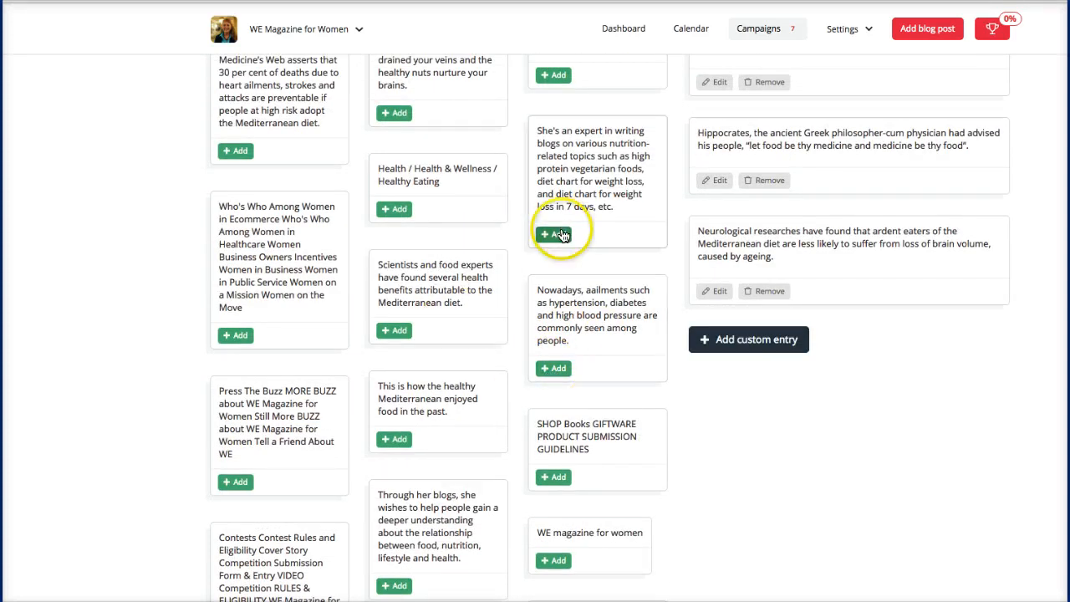
{"action": "scroll", "coordinate": [469, 235], "scroll_direction": "up", "scroll_amount": 4}
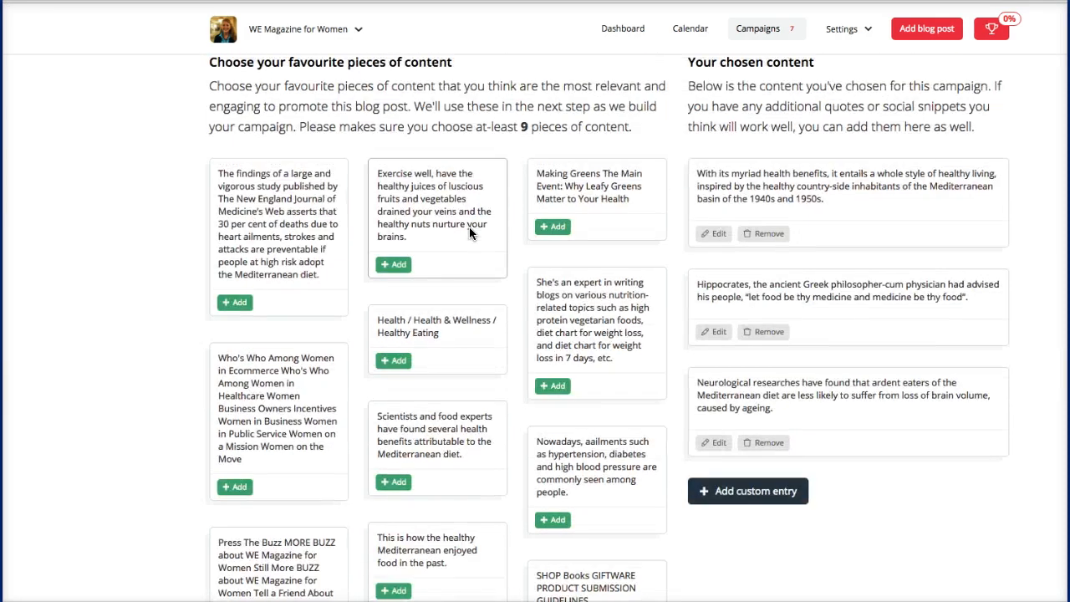
{"action": "left_click", "coordinate": [397, 266]}
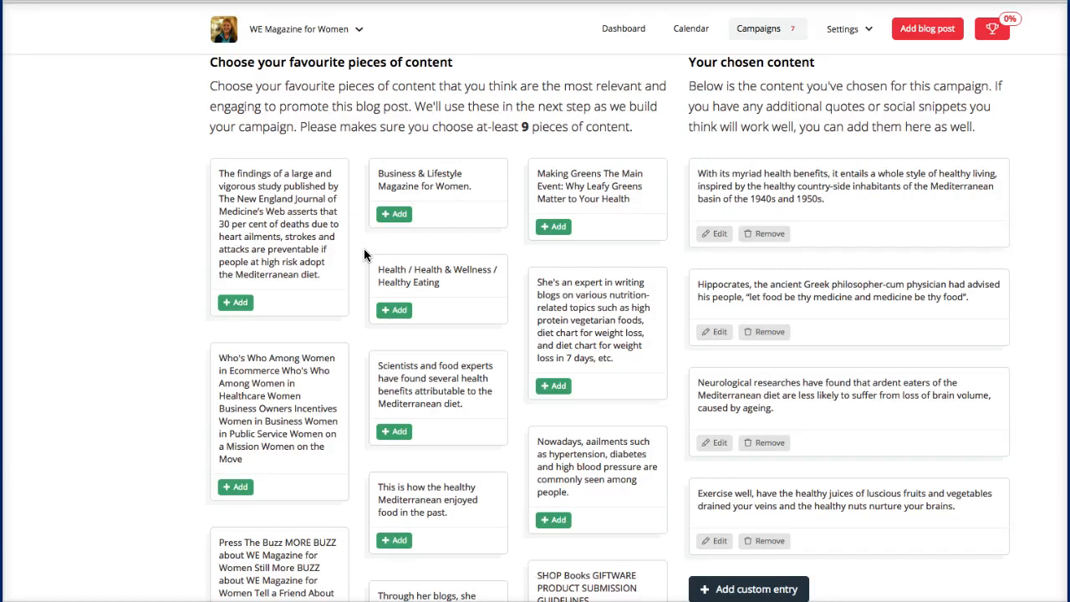
{"action": "left_click", "coordinate": [552, 233]}
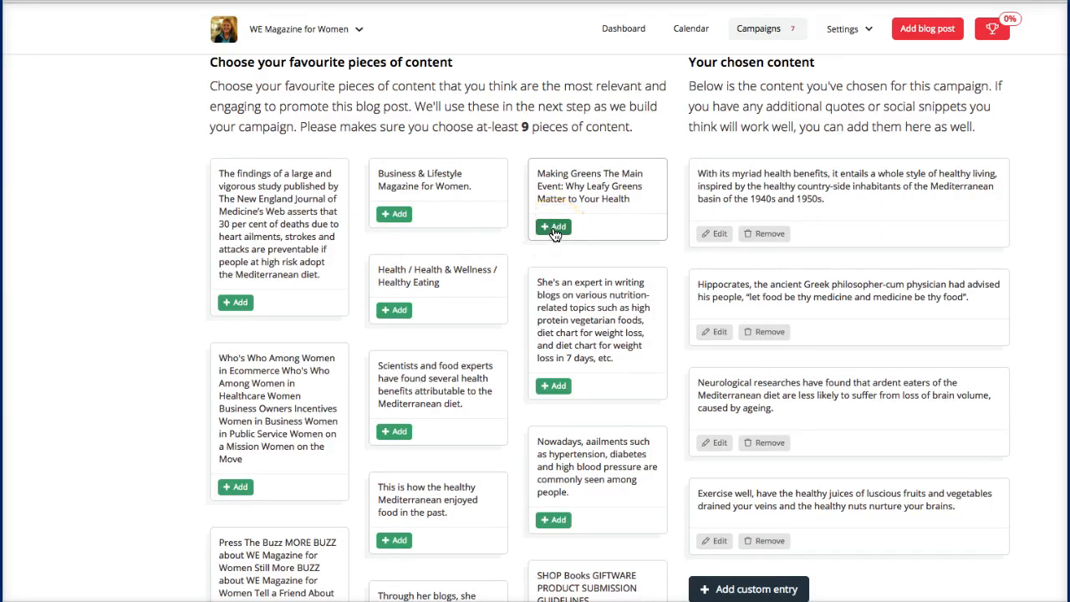
{"action": "left_click", "coordinate": [555, 229]}
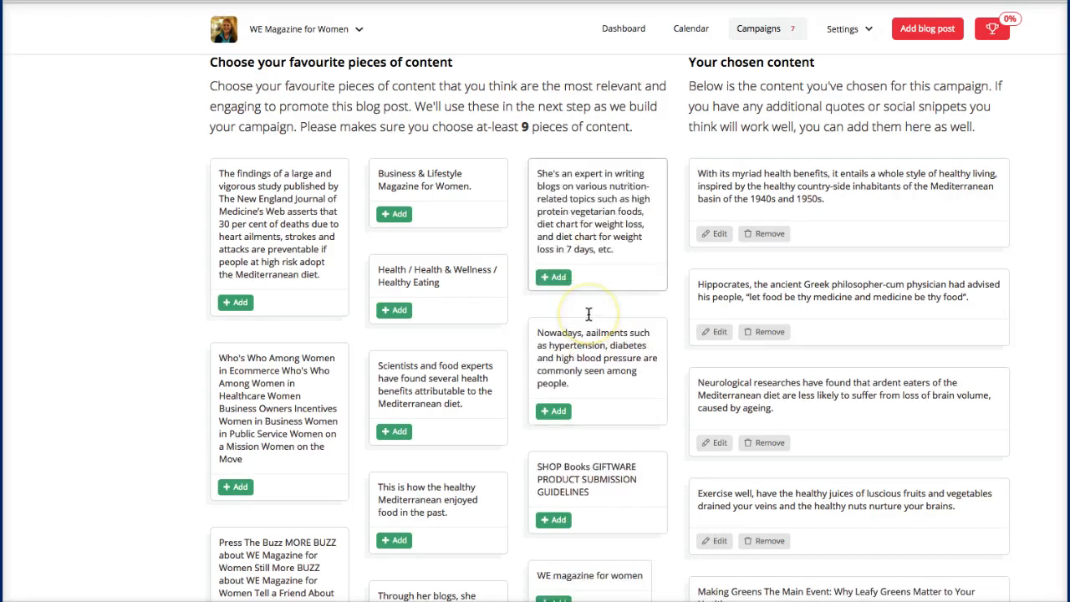
{"action": "scroll", "coordinate": [588, 314], "scroll_direction": "down", "scroll_amount": 5}
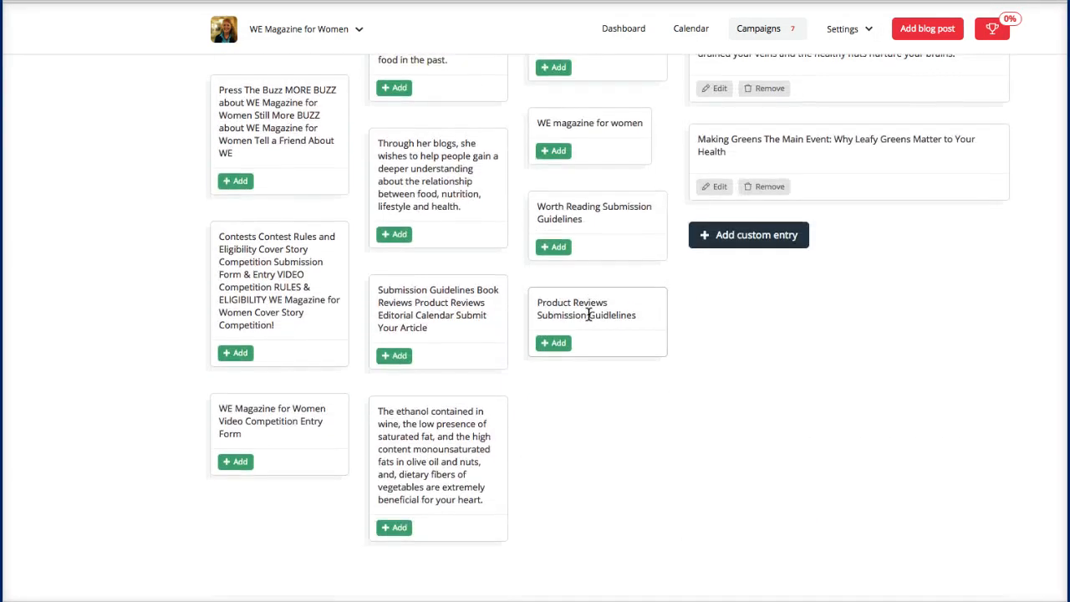
{"action": "scroll", "coordinate": [589, 313], "scroll_direction": "up", "scroll_amount": 6}
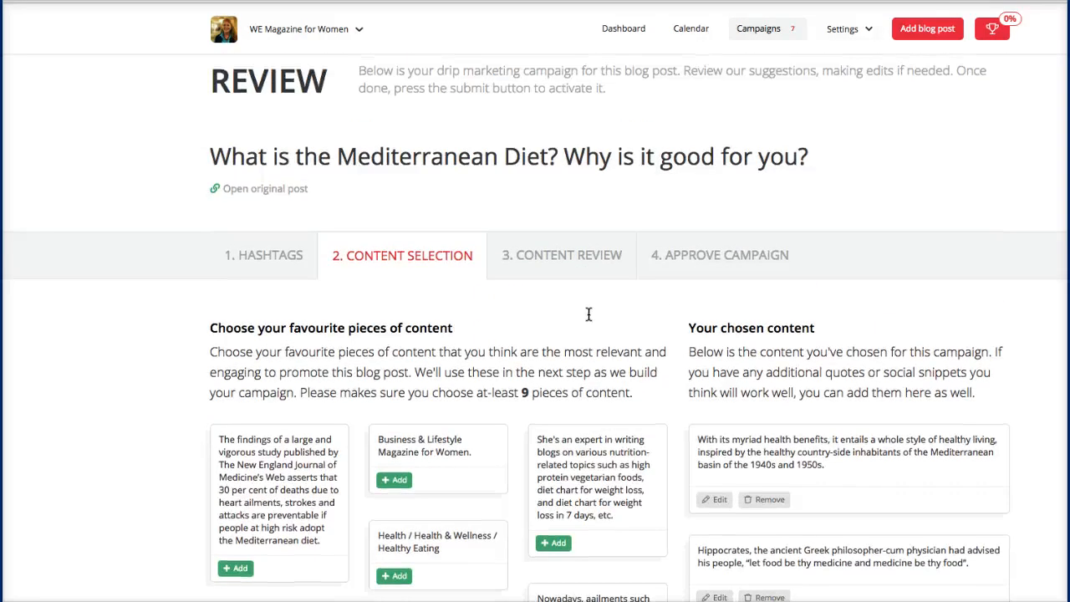
{"action": "scroll", "coordinate": [588, 313], "scroll_direction": "down", "scroll_amount": 3}
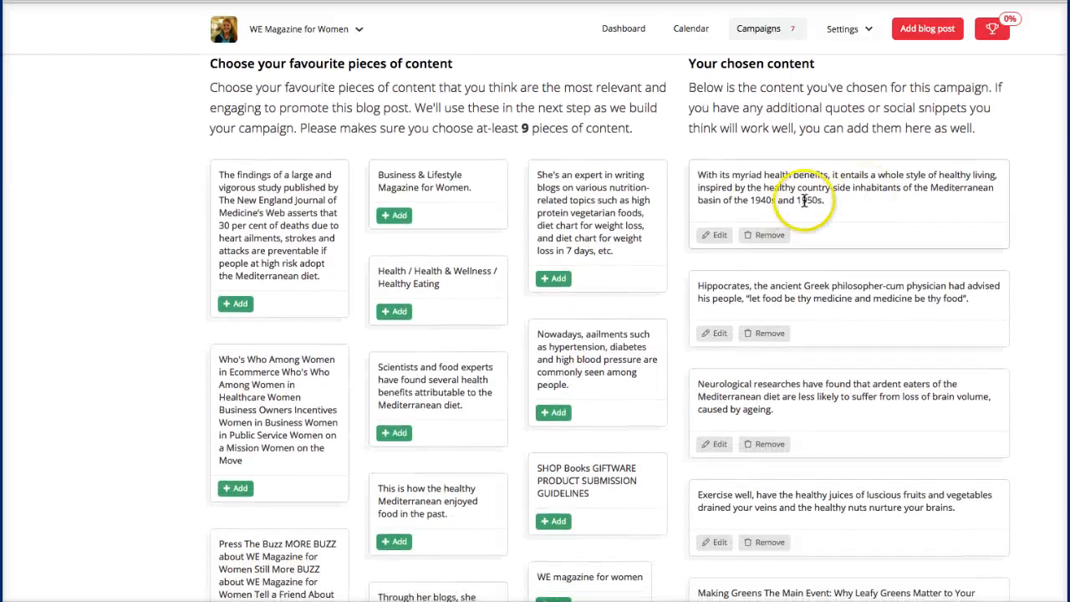
{"action": "left_click", "coordinate": [715, 235]}
{"action": "left_click", "coordinate": [812, 178]}
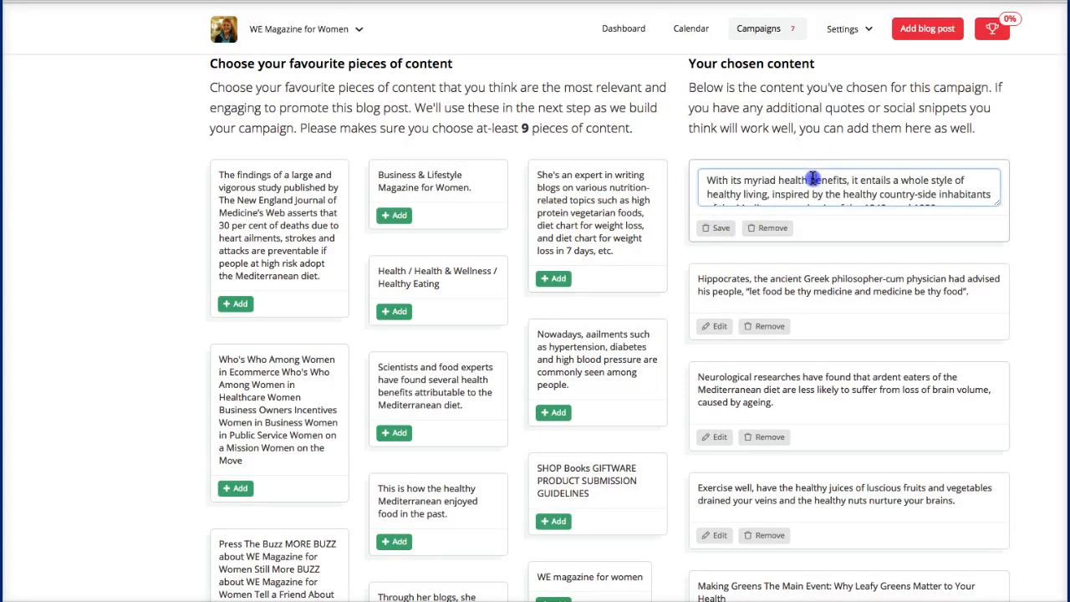
{"action": "scroll", "coordinate": [812, 178], "scroll_direction": "down", "scroll_amount": 2}
{"action": "scroll", "coordinate": [812, 178], "scroll_direction": "down", "scroll_amount": 6}
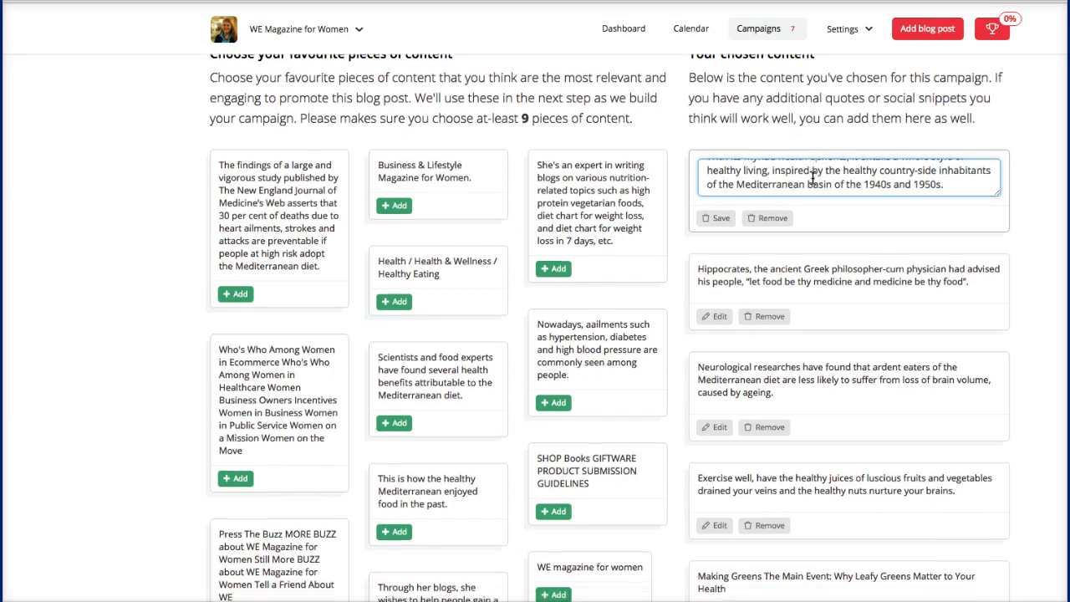
{"action": "scroll", "coordinate": [811, 178], "scroll_direction": "down", "scroll_amount": 3}
{"action": "left_click", "coordinate": [980, 399]}
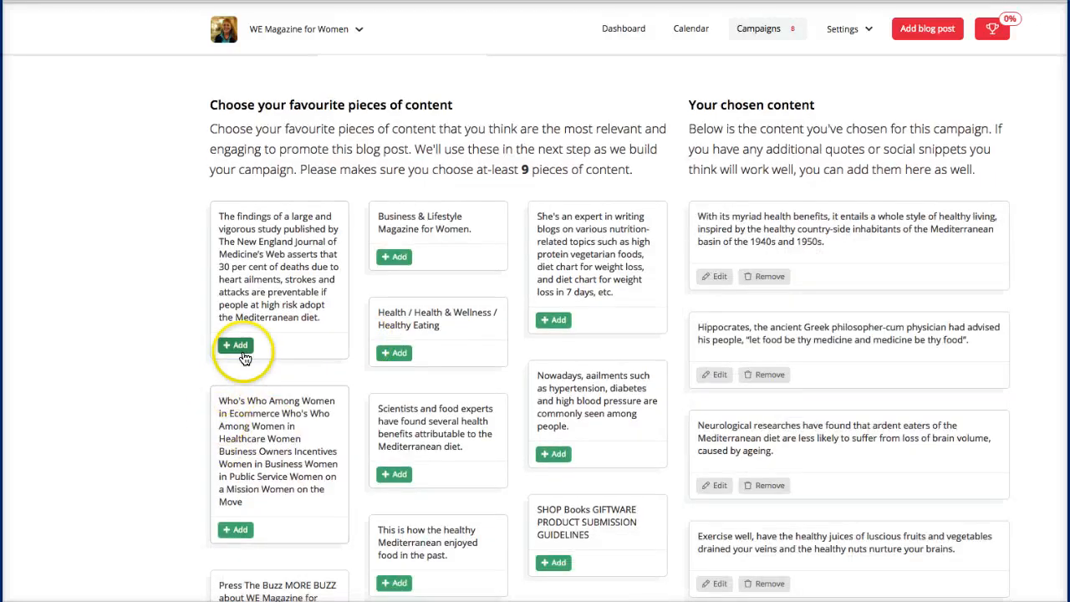
Step: Add the study findings, Nowadays ailments, healthy Mediterranean food and Health & Wellness snippets, bringing the total to nine
{"action": "left_click", "coordinate": [240, 347]}
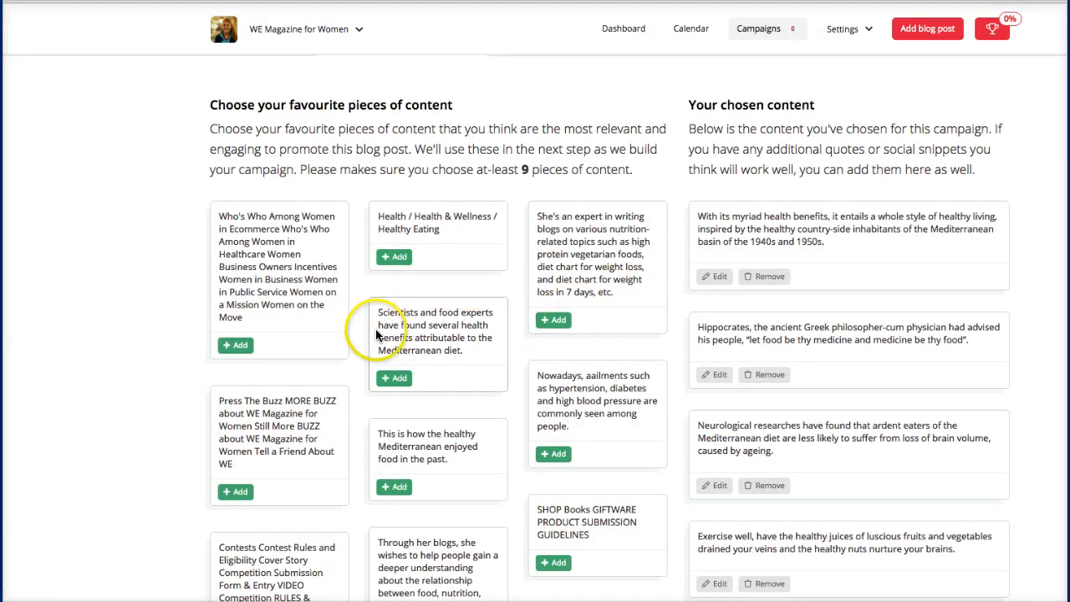
{"action": "scroll", "coordinate": [418, 351], "scroll_direction": "down", "scroll_amount": 2}
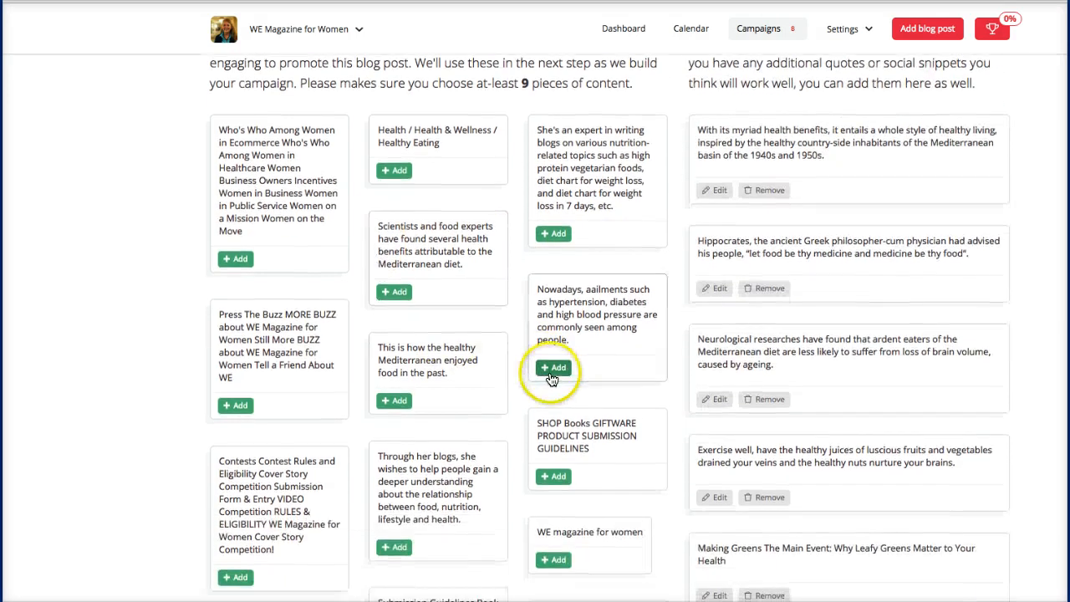
{"action": "left_click", "coordinate": [553, 367]}
{"action": "left_click", "coordinate": [394, 399]}
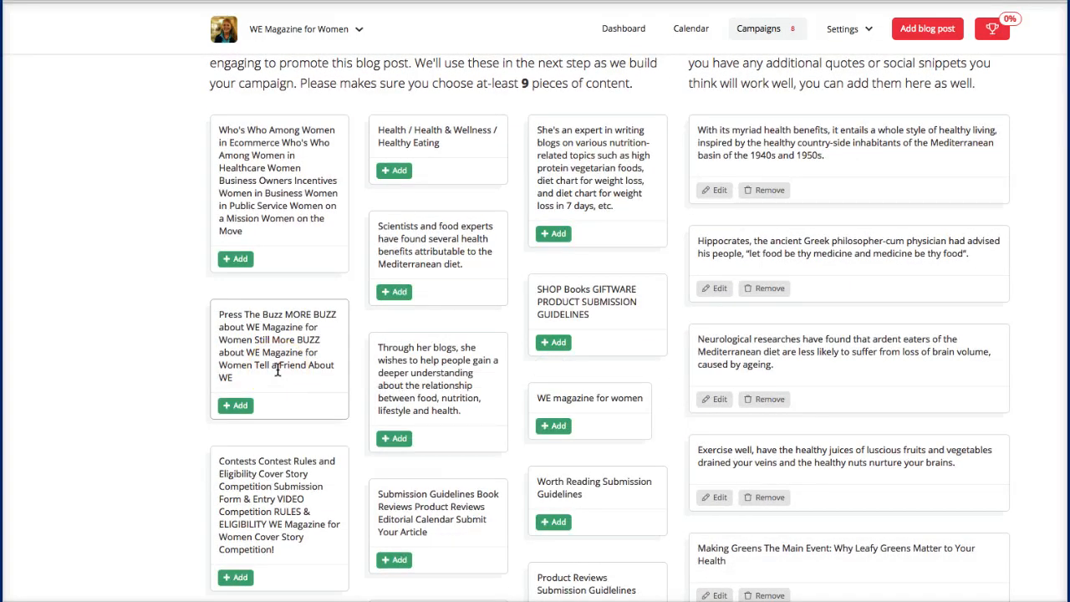
{"action": "scroll", "coordinate": [278, 370], "scroll_direction": "down", "scroll_amount": 3}
{"action": "scroll", "coordinate": [277, 370], "scroll_direction": "down", "scroll_amount": 1}
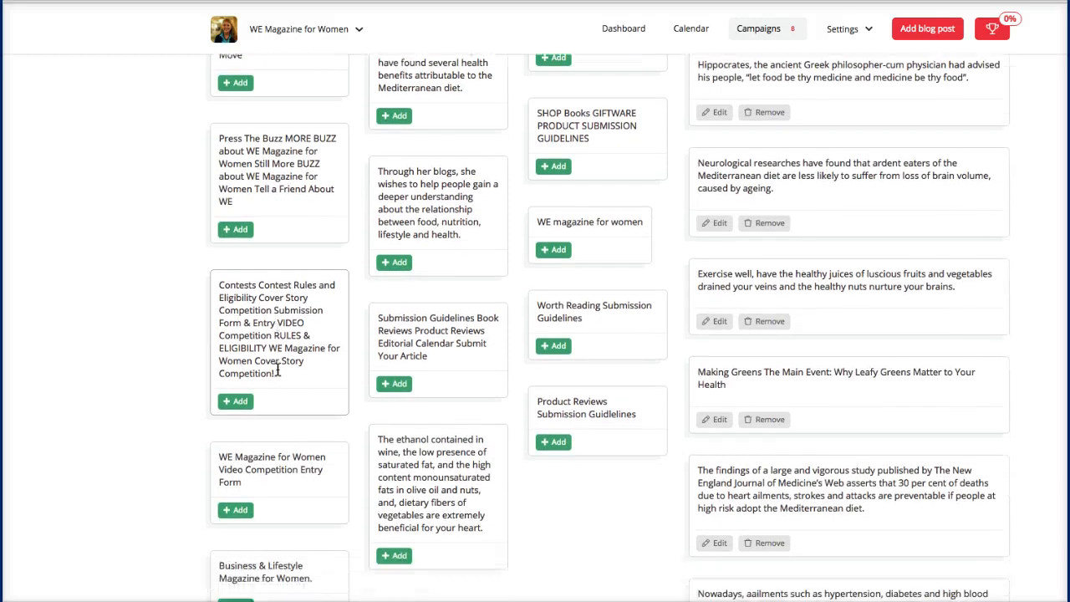
{"action": "scroll", "coordinate": [277, 369], "scroll_direction": "down", "scroll_amount": 1}
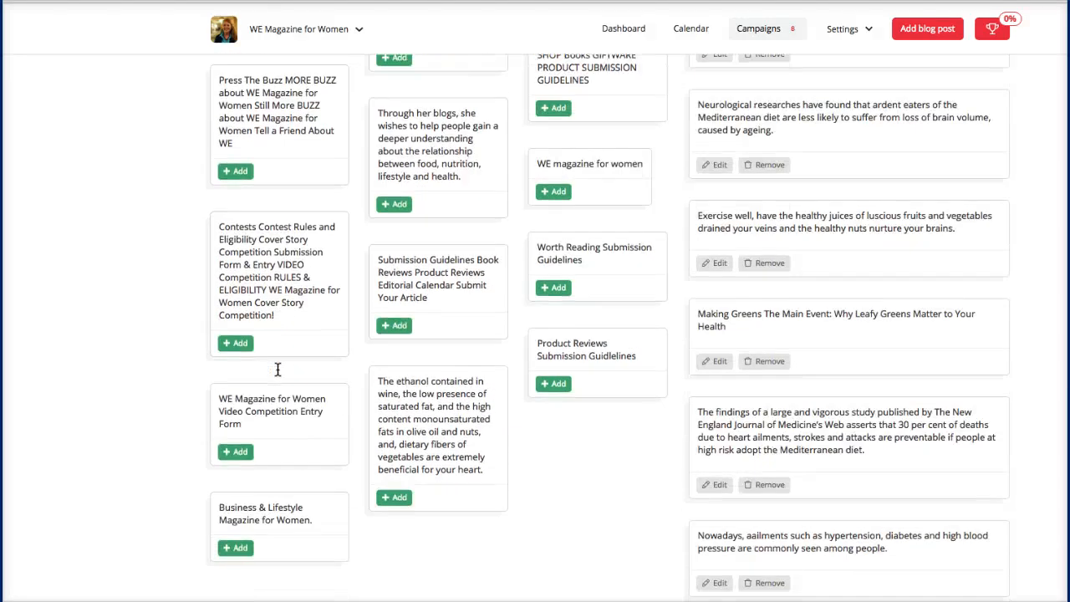
{"action": "scroll", "coordinate": [278, 371], "scroll_direction": "down", "scroll_amount": 2}
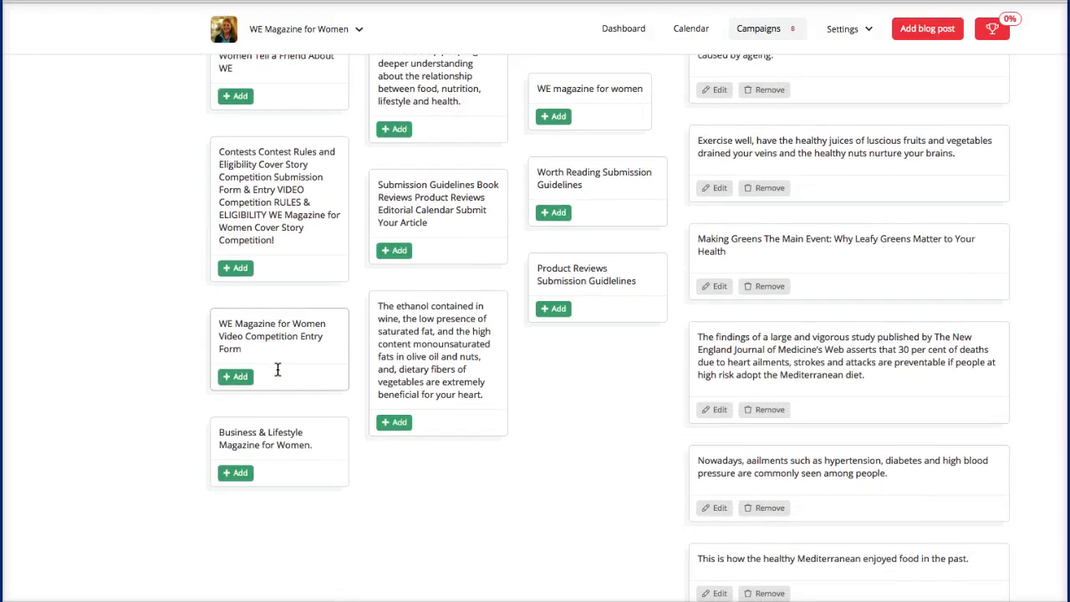
{"action": "scroll", "coordinate": [277, 369], "scroll_direction": "up", "scroll_amount": 8}
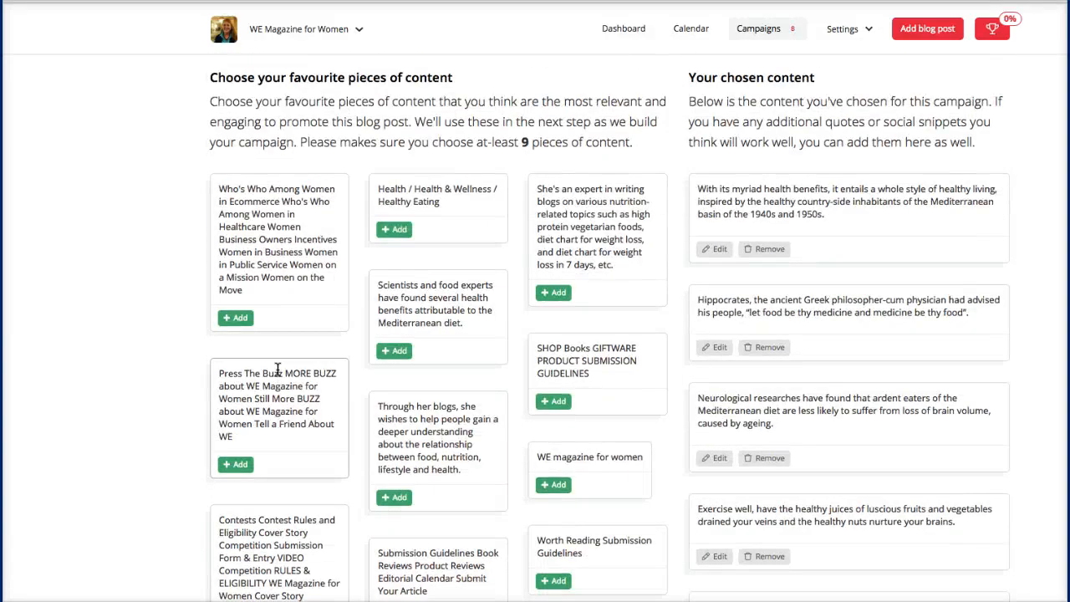
{"action": "left_click", "coordinate": [394, 230]}
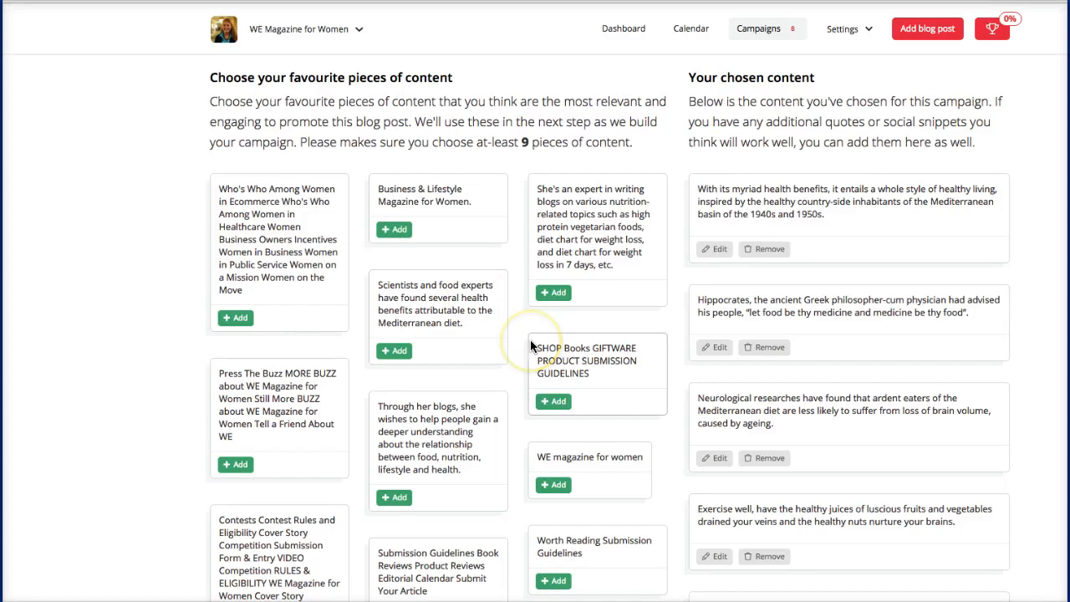
{"action": "scroll", "coordinate": [530, 346], "scroll_direction": "down", "scroll_amount": 10}
{"action": "scroll", "coordinate": [530, 346], "scroll_direction": "down", "scroll_amount": 2}
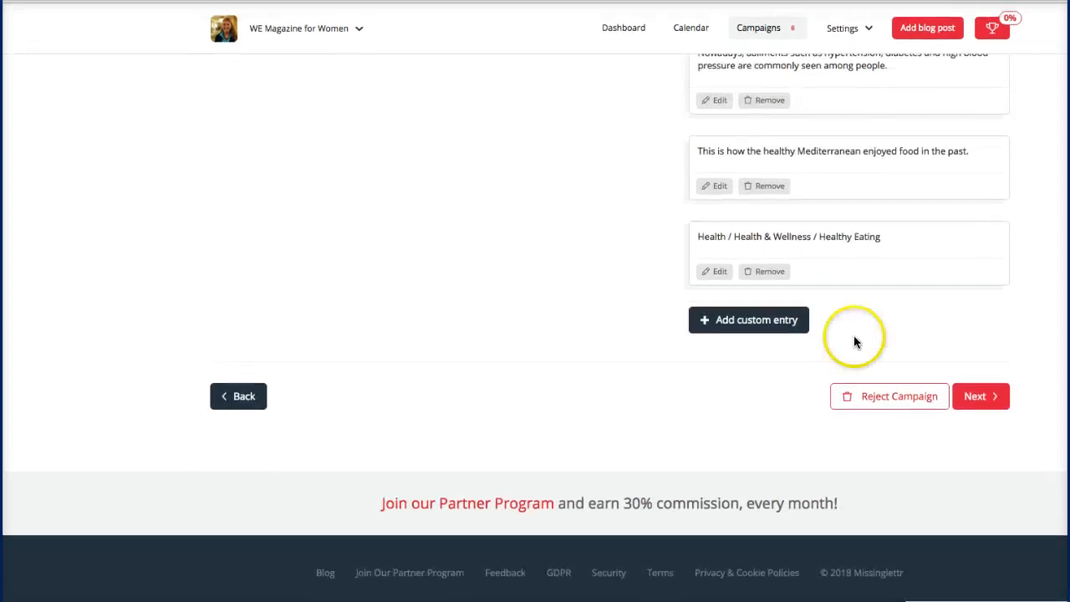
Step: Advance to Content Review and scroll through the 9-post, 365-day campaign summary
{"action": "left_click", "coordinate": [975, 400]}
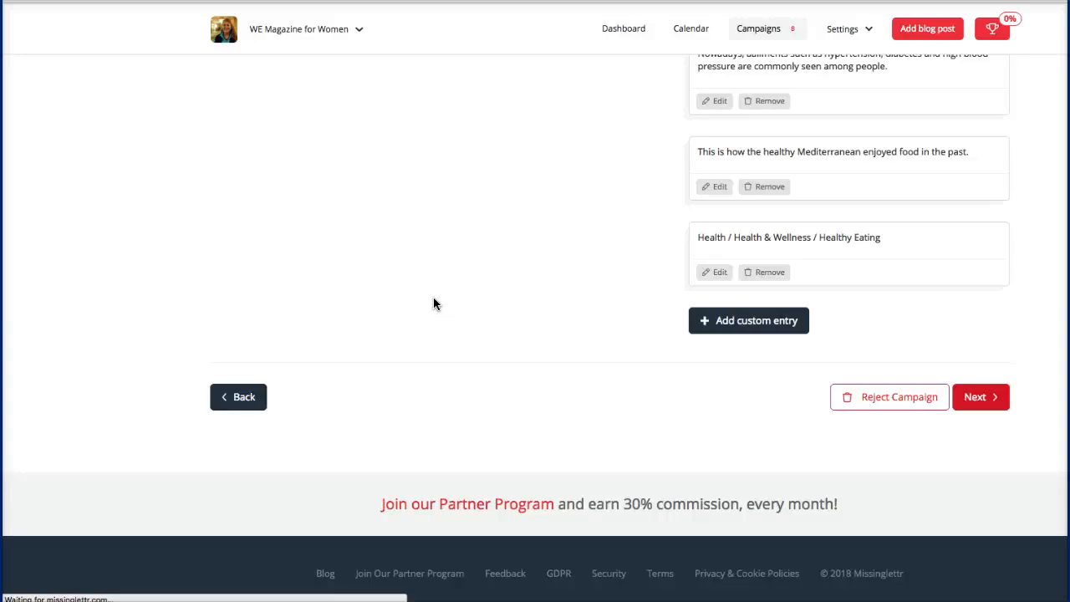
{"action": "scroll", "coordinate": [433, 304], "scroll_direction": "down", "scroll_amount": 1}
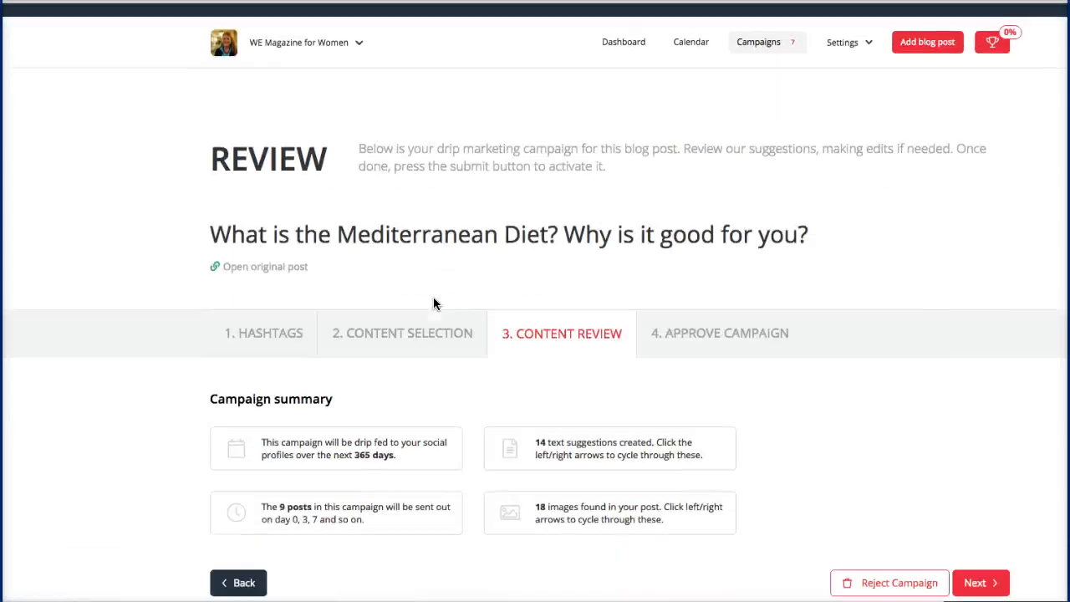
{"action": "scroll", "coordinate": [433, 304], "scroll_direction": "down", "scroll_amount": 5}
{"action": "scroll", "coordinate": [433, 303], "scroll_direction": "up", "scroll_amount": 3}
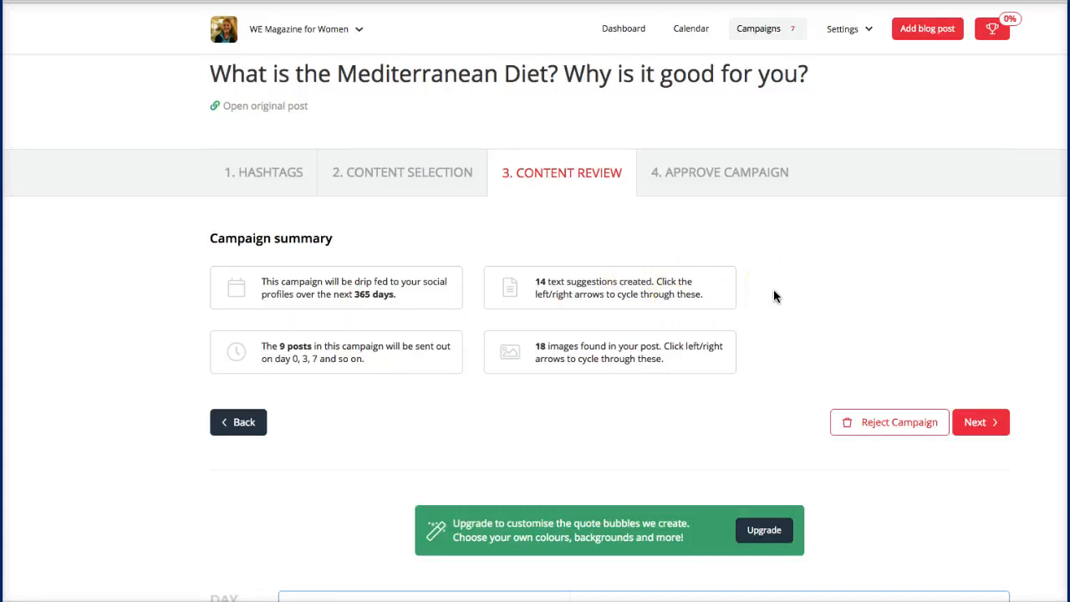
{"action": "scroll", "coordinate": [773, 295], "scroll_direction": "down", "scroll_amount": 2}
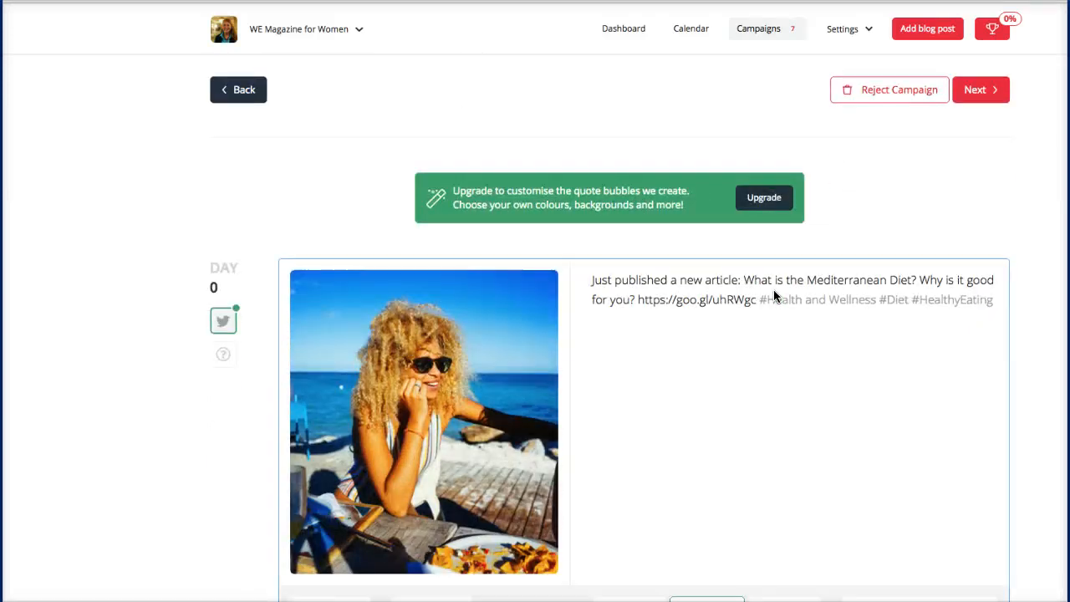
{"action": "scroll", "coordinate": [773, 291], "scroll_direction": "down", "scroll_amount": 1}
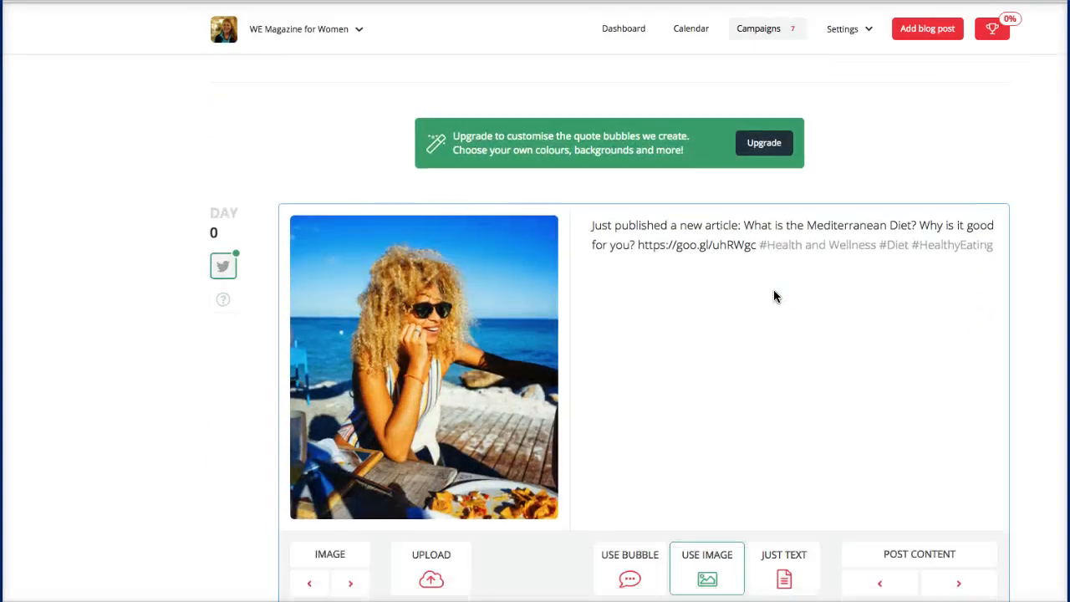
{"action": "scroll", "coordinate": [773, 290], "scroll_direction": "down", "scroll_amount": 1}
{"action": "left_click", "coordinate": [684, 501]}
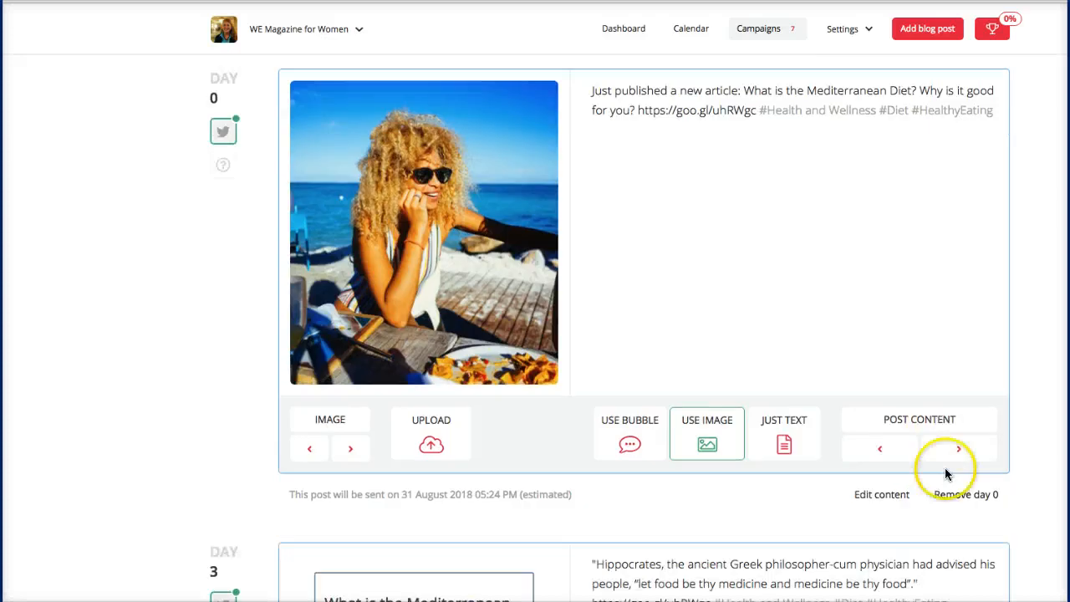
{"action": "left_click", "coordinate": [956, 452]}
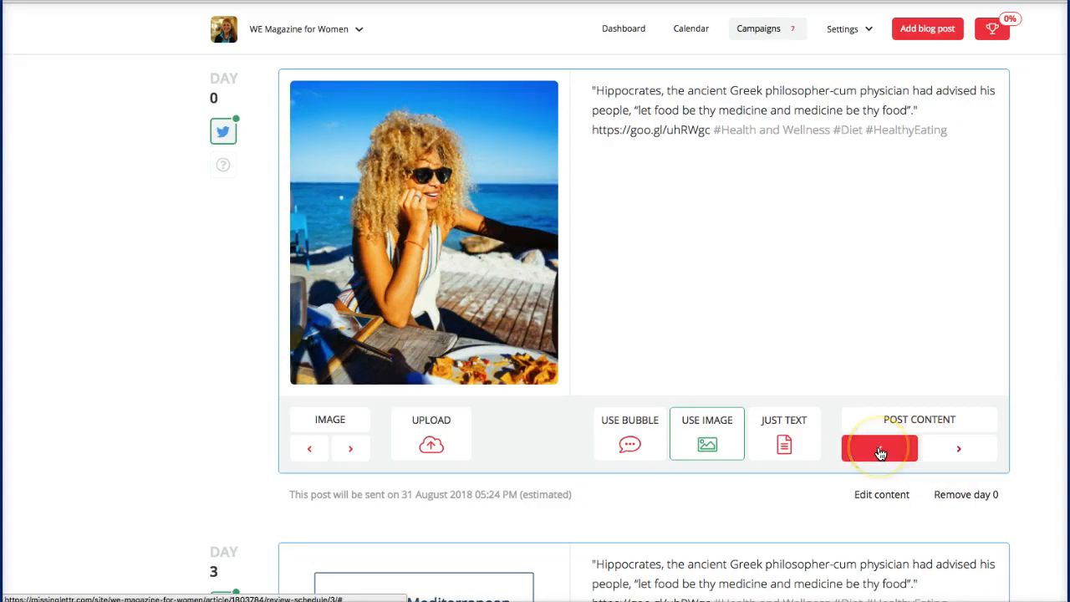
{"action": "left_click", "coordinate": [881, 453]}
{"action": "left_click", "coordinate": [950, 454]}
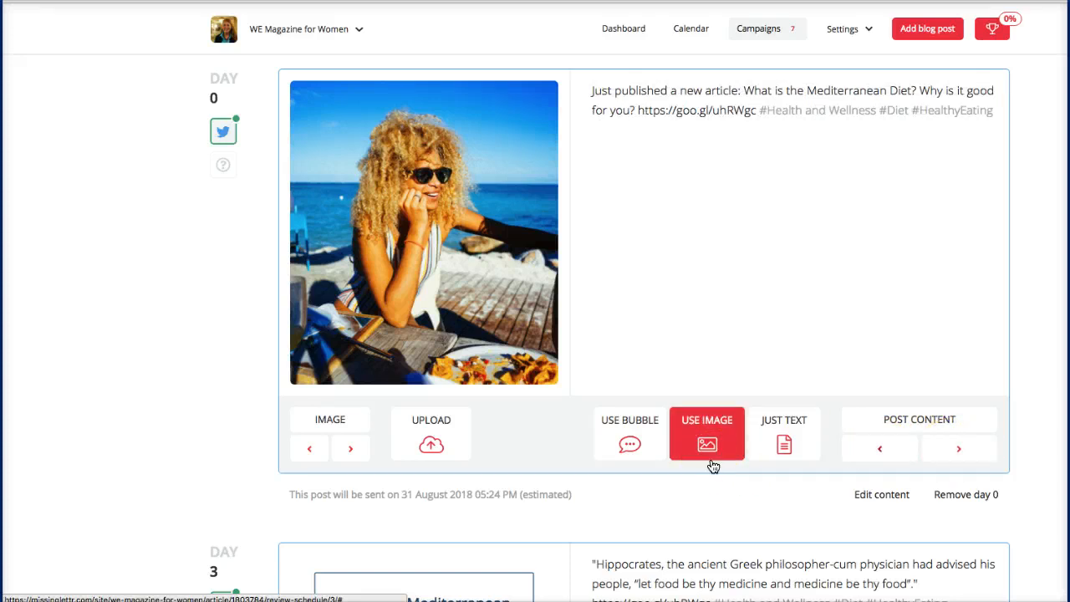
{"action": "scroll", "coordinate": [713, 466], "scroll_direction": "down", "scroll_amount": 3}
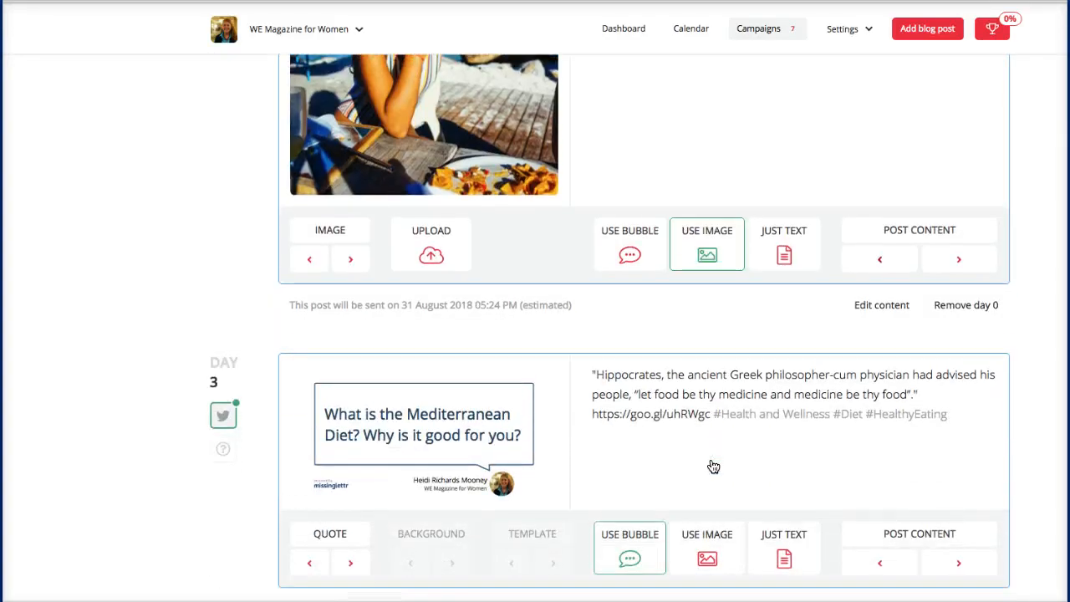
Step: Turn the Day 3 post into a quote bubble showing the neurological research snippet on brain volume
{"action": "scroll", "coordinate": [713, 466], "scroll_direction": "down", "scroll_amount": 1}
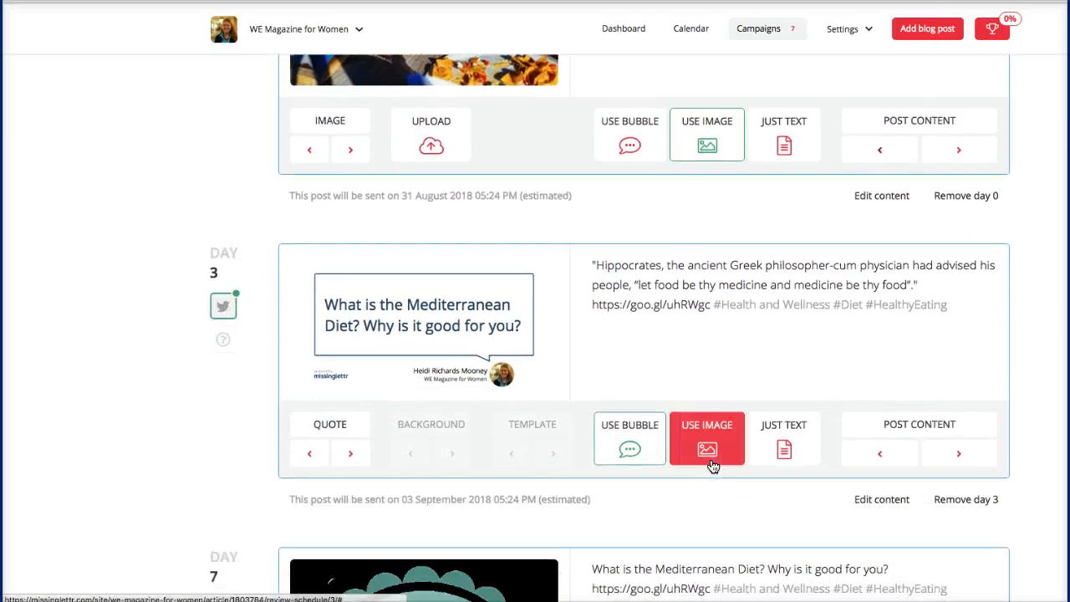
{"action": "left_click", "coordinate": [615, 447]}
{"action": "left_click", "coordinate": [628, 449]}
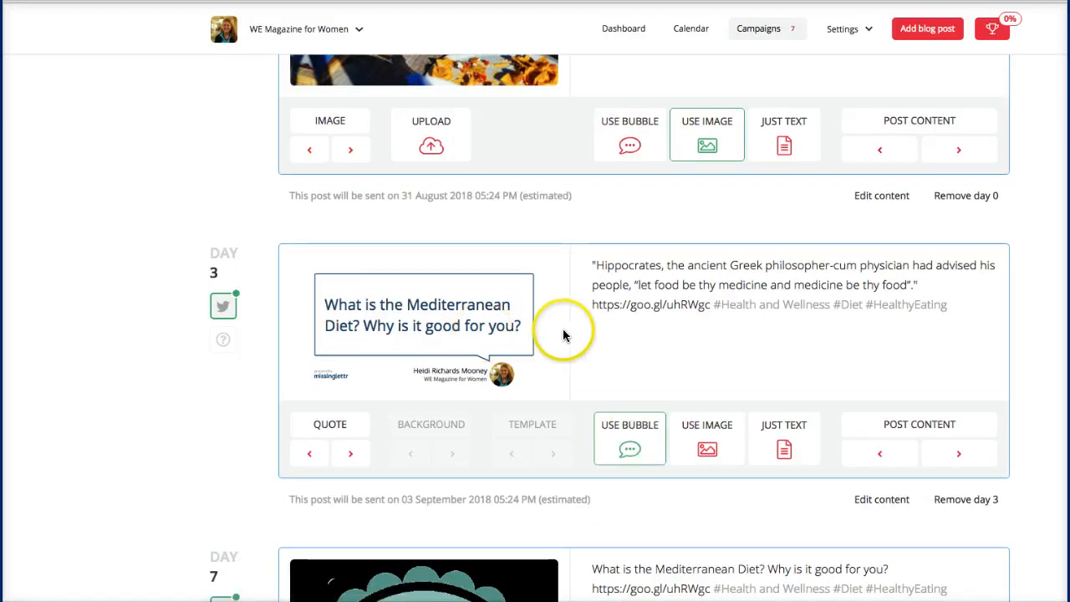
{"action": "left_click", "coordinate": [349, 453]}
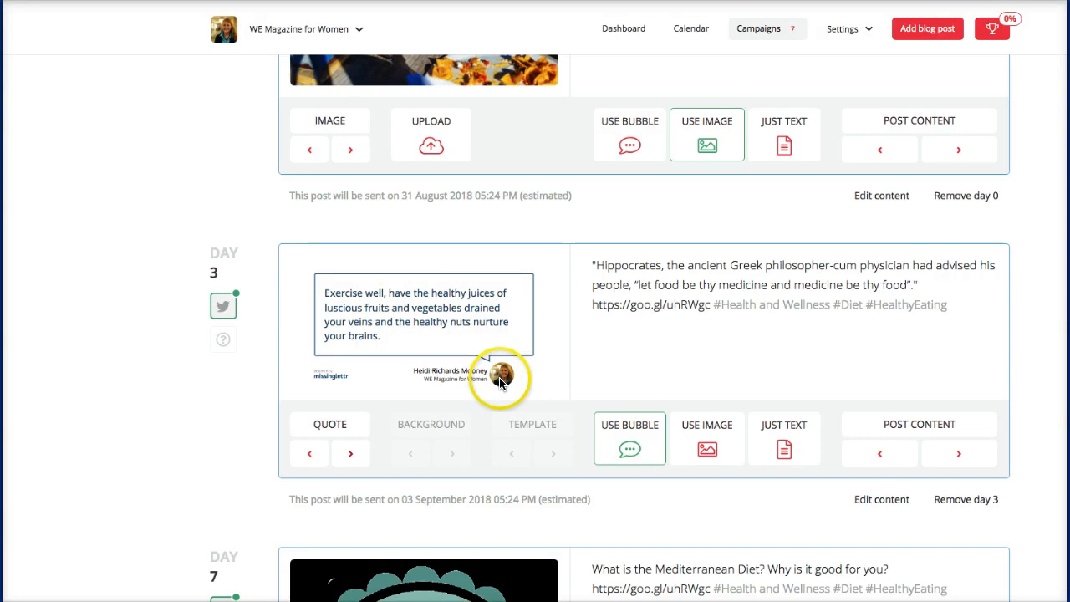
{"action": "left_click", "coordinate": [351, 457]}
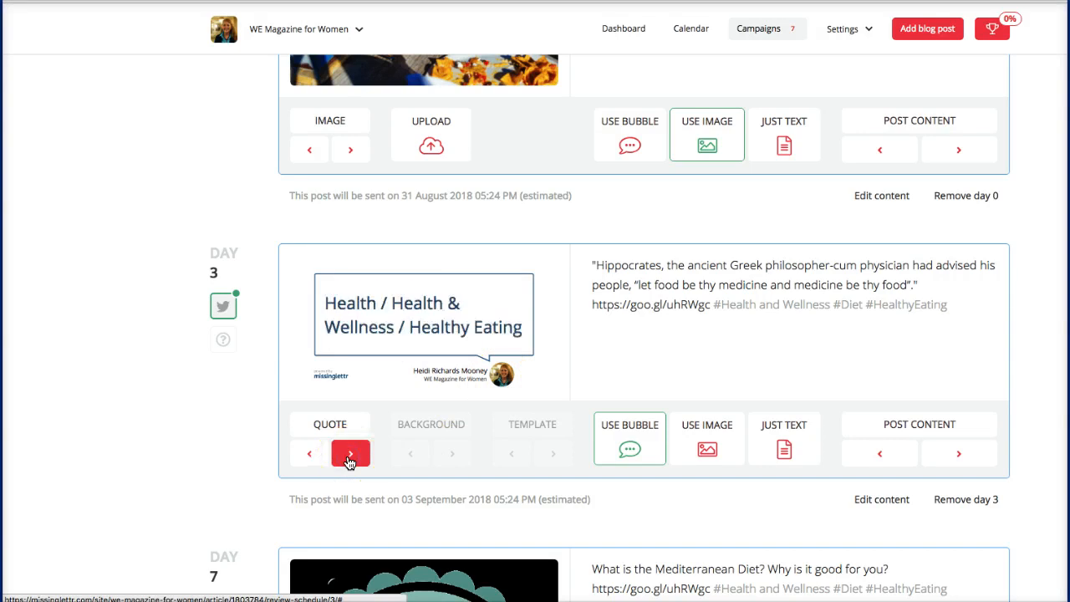
{"action": "left_click", "coordinate": [348, 460]}
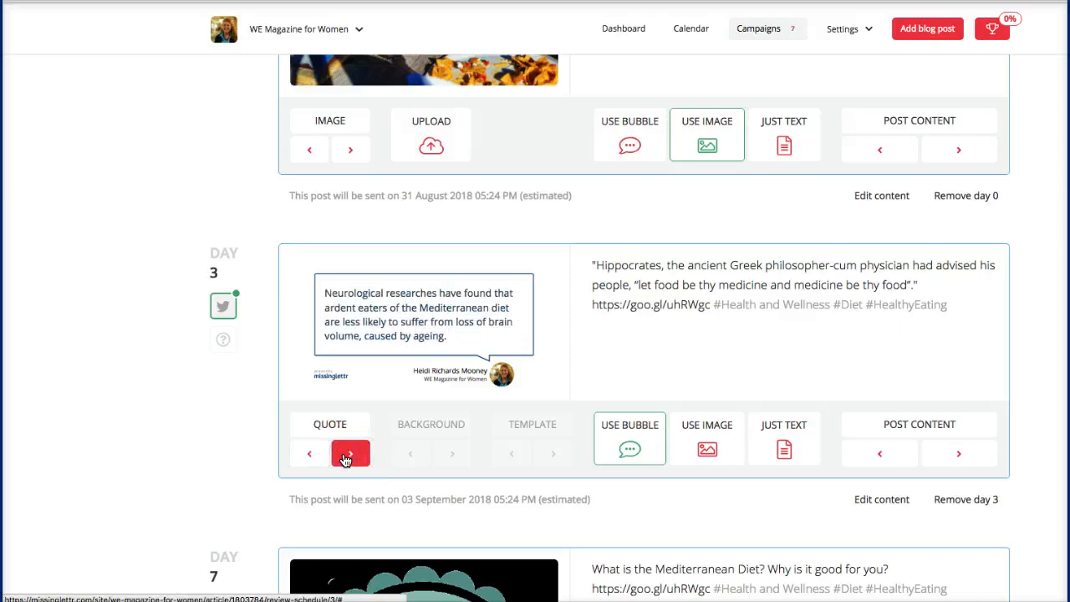
{"action": "scroll", "coordinate": [345, 460], "scroll_direction": "down", "scroll_amount": 5}
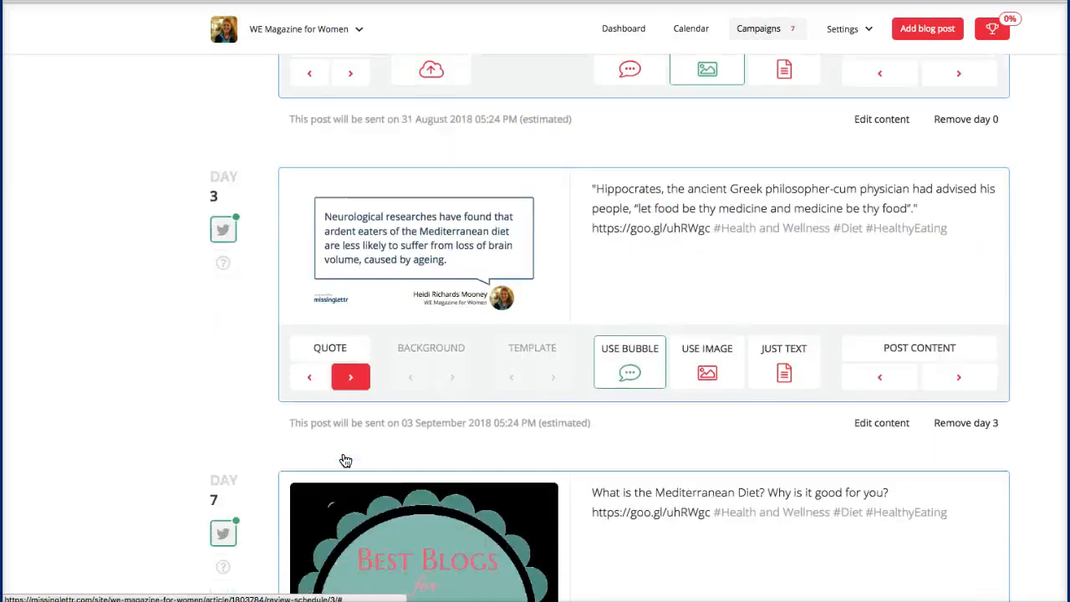
Step: Cycle the Day 7 post's image to the food platter photo
{"action": "scroll", "coordinate": [345, 460], "scroll_direction": "down", "scroll_amount": 3}
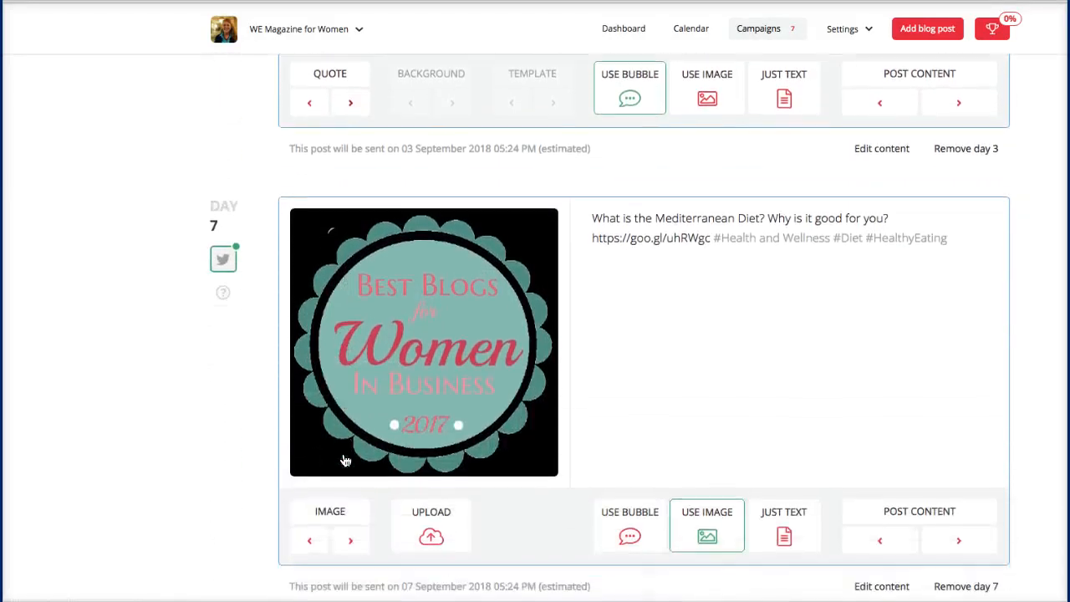
{"action": "left_click", "coordinate": [345, 509]}
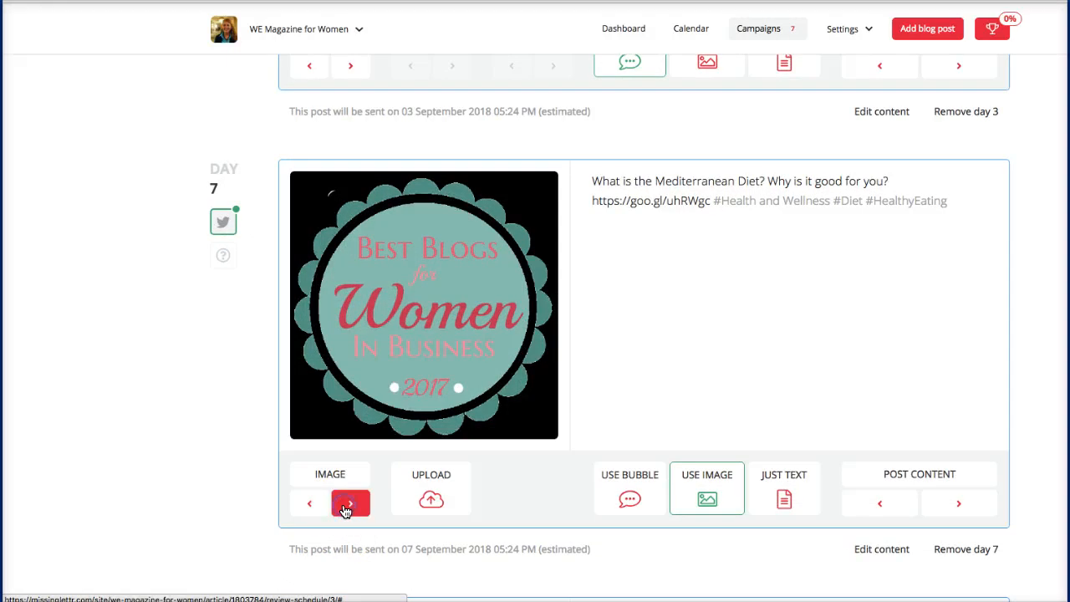
{"action": "left_click", "coordinate": [345, 509]}
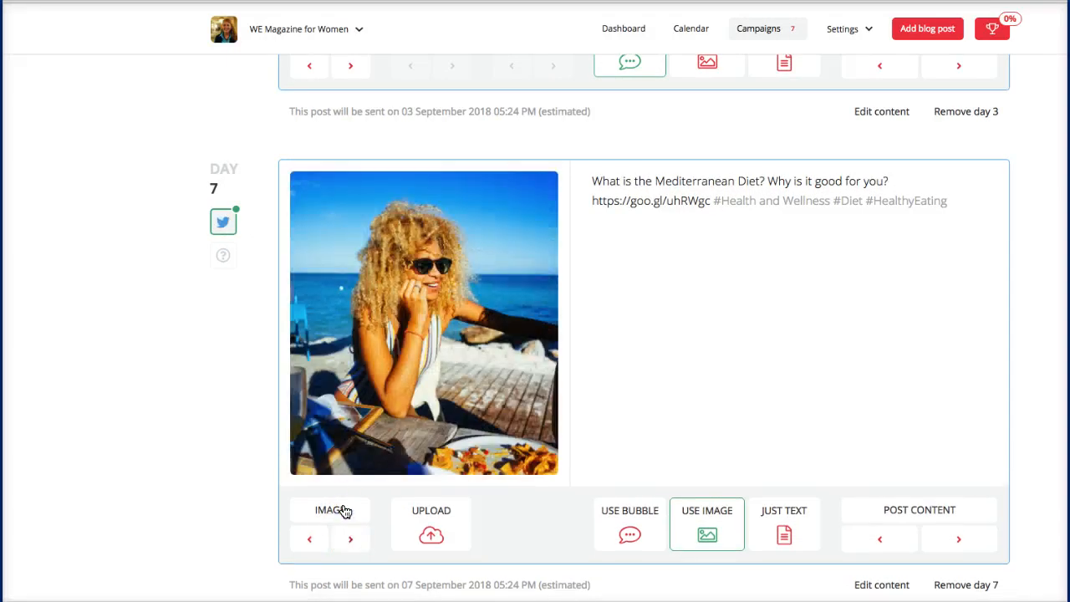
{"action": "left_click", "coordinate": [352, 539]}
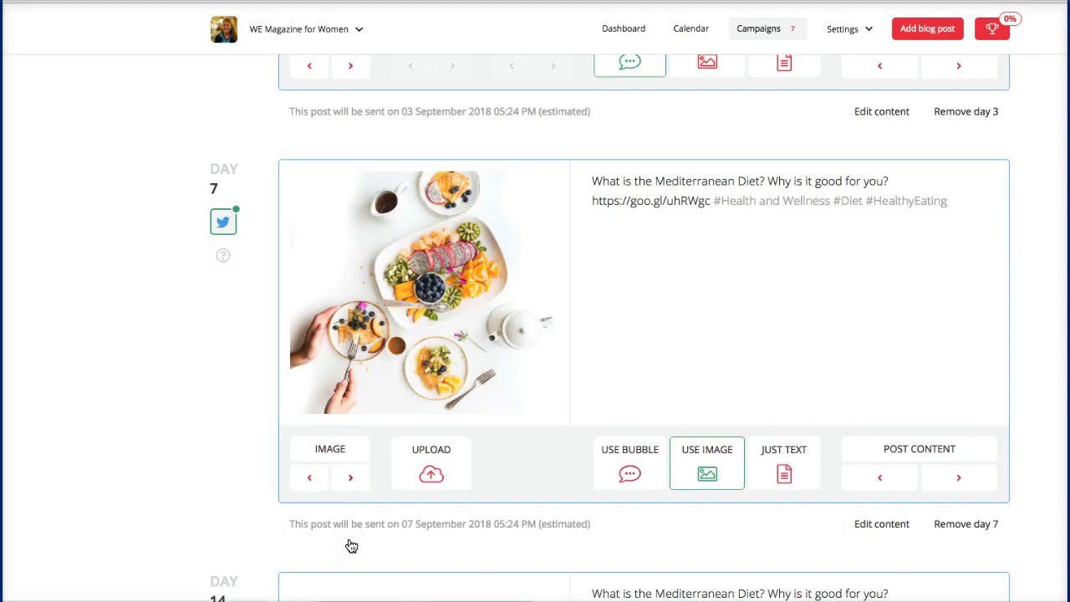
Step: Set the Day 30 post's image to the salad photo
{"action": "scroll", "coordinate": [352, 546], "scroll_direction": "down", "scroll_amount": 1}
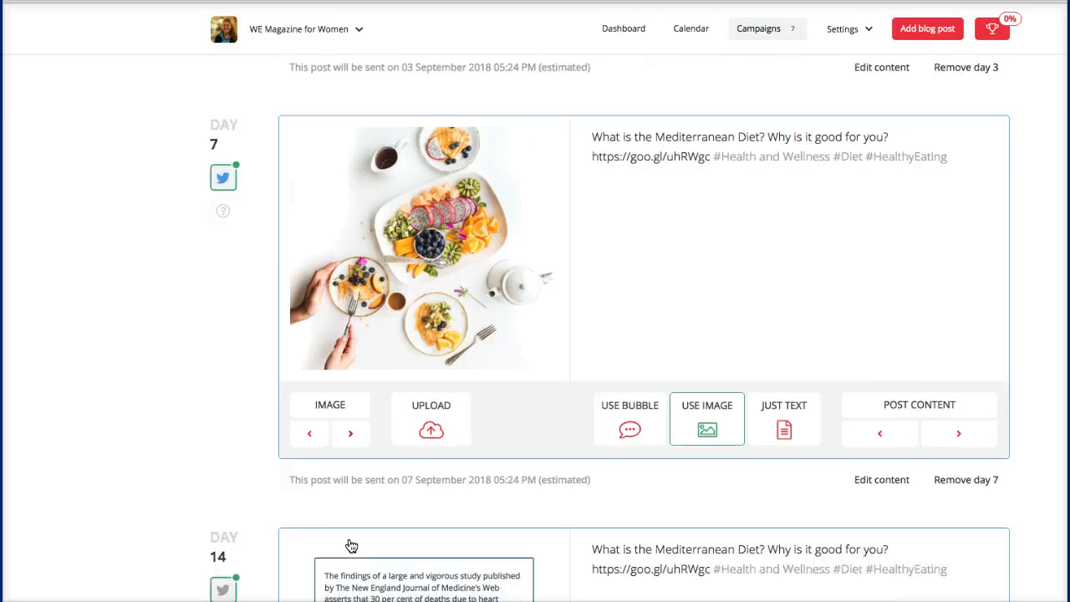
{"action": "scroll", "coordinate": [351, 546], "scroll_direction": "down", "scroll_amount": 7}
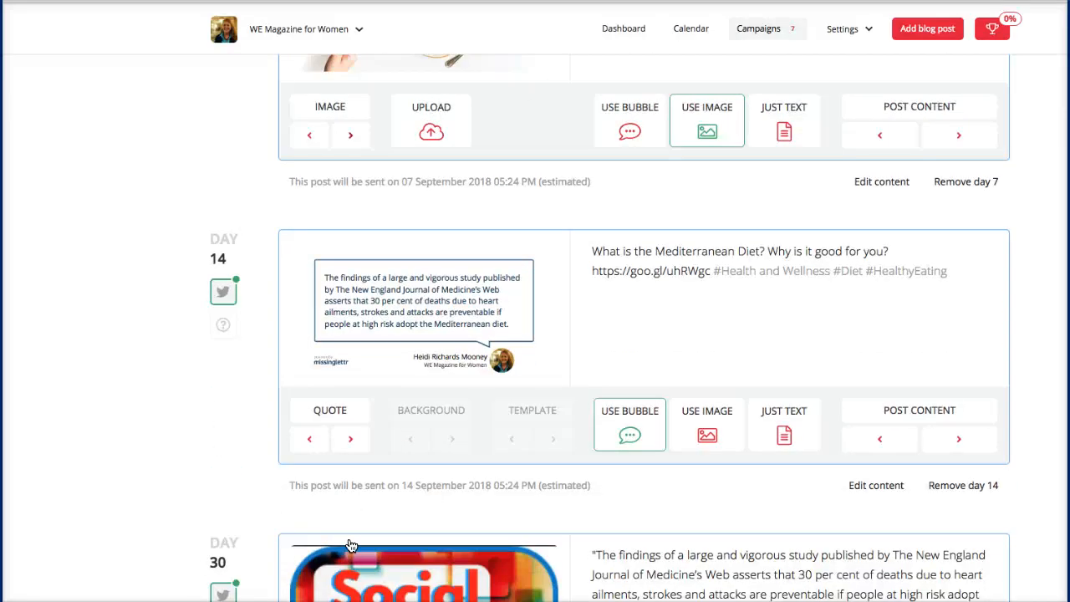
{"action": "scroll", "coordinate": [351, 546], "scroll_direction": "up", "scroll_amount": 5}
{"action": "scroll", "coordinate": [351, 546], "scroll_direction": "up", "scroll_amount": 10}
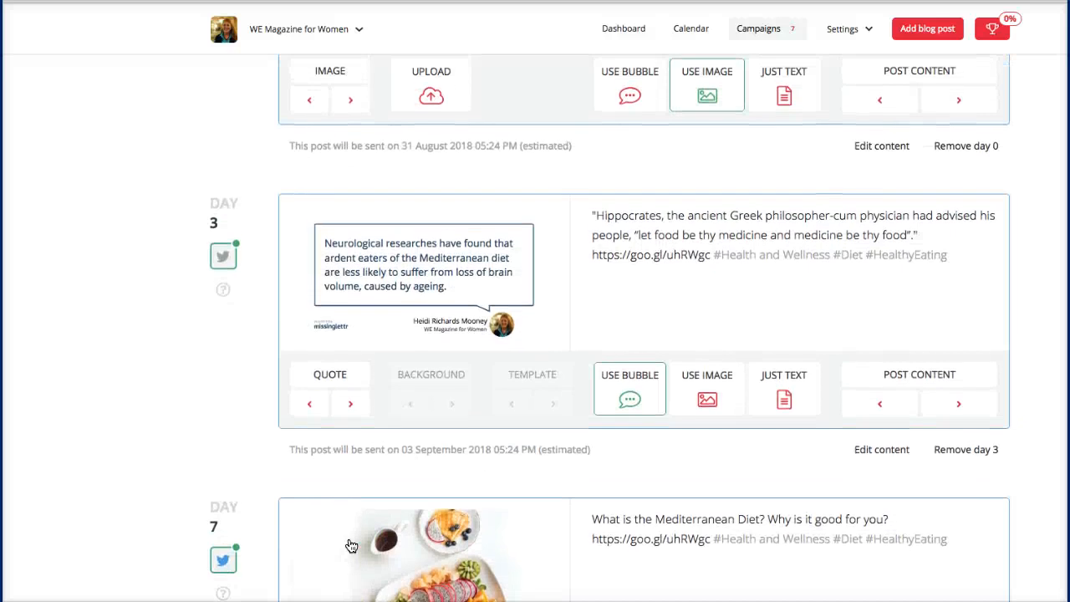
{"action": "scroll", "coordinate": [351, 546], "scroll_direction": "down", "scroll_amount": 11}
{"action": "scroll", "coordinate": [351, 546], "scroll_direction": "down", "scroll_amount": 3}
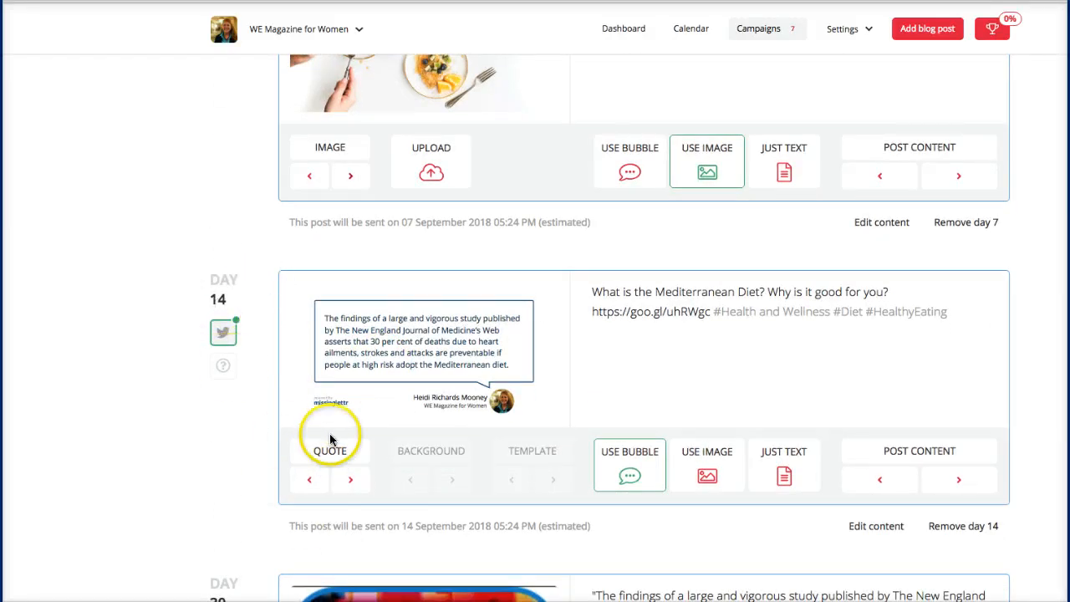
{"action": "scroll", "coordinate": [535, 477], "scroll_direction": "down", "scroll_amount": 6}
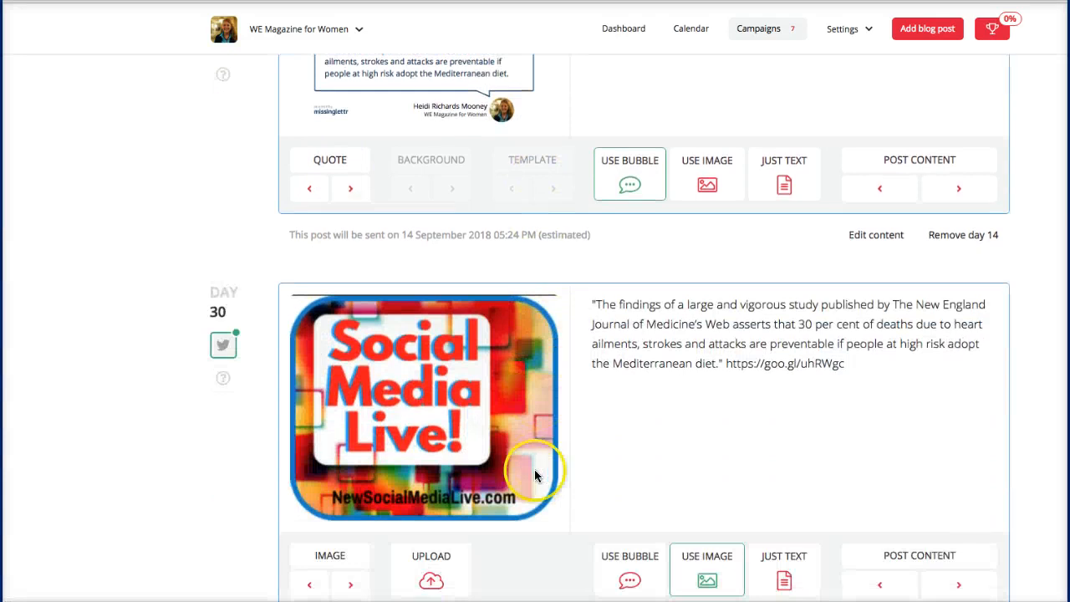
{"action": "scroll", "coordinate": [370, 577], "scroll_direction": "down", "scroll_amount": 2}
{"action": "left_click", "coordinate": [351, 557]}
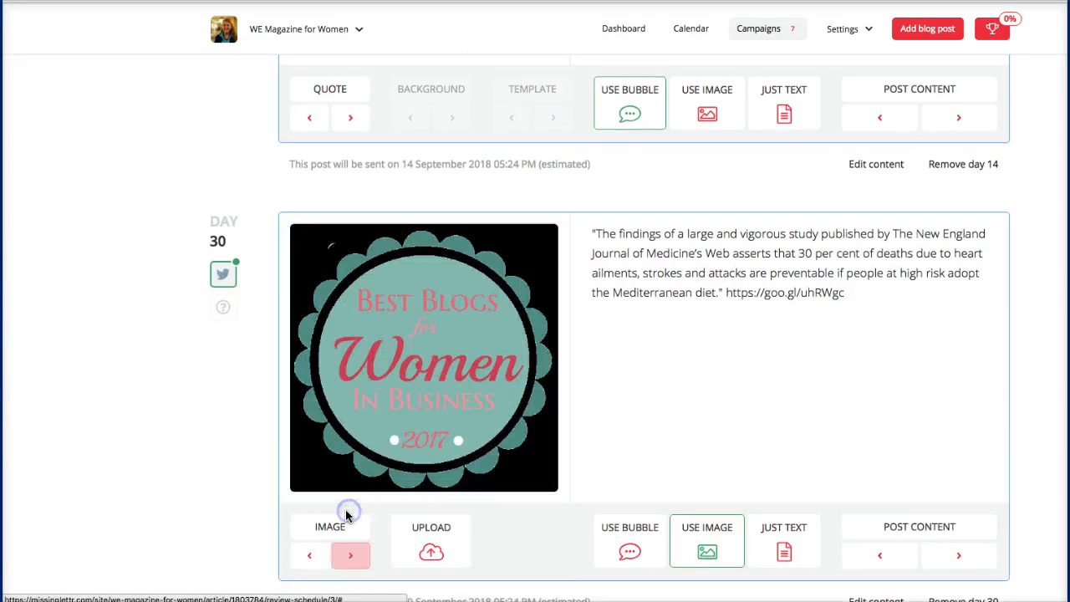
{"action": "left_click", "coordinate": [350, 560]}
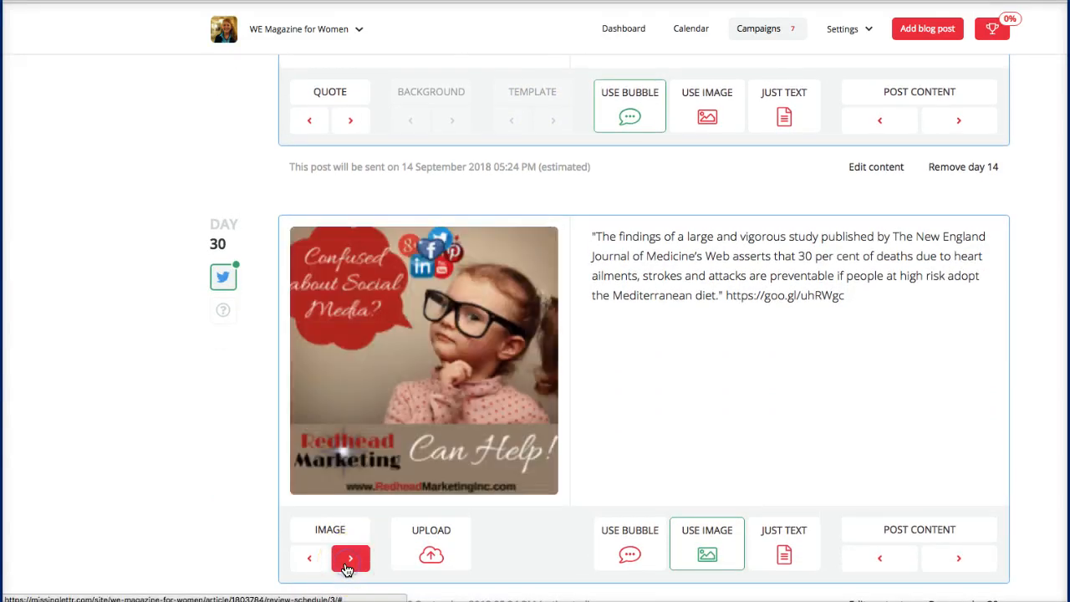
{"action": "left_click", "coordinate": [351, 560]}
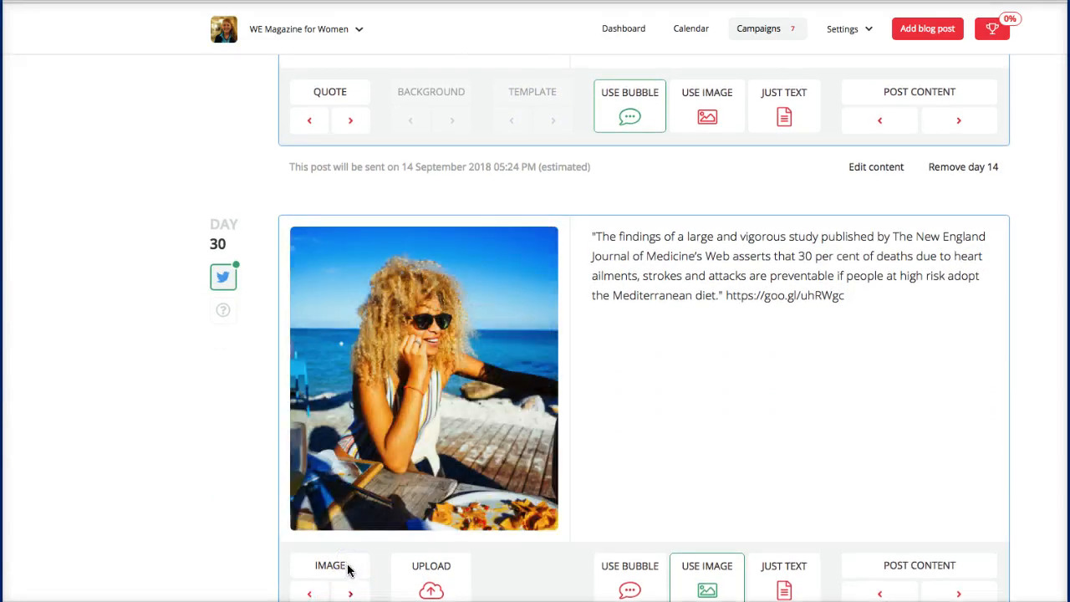
{"action": "scroll", "coordinate": [349, 570], "scroll_direction": "down", "scroll_amount": 2}
{"action": "left_click", "coordinate": [356, 522]}
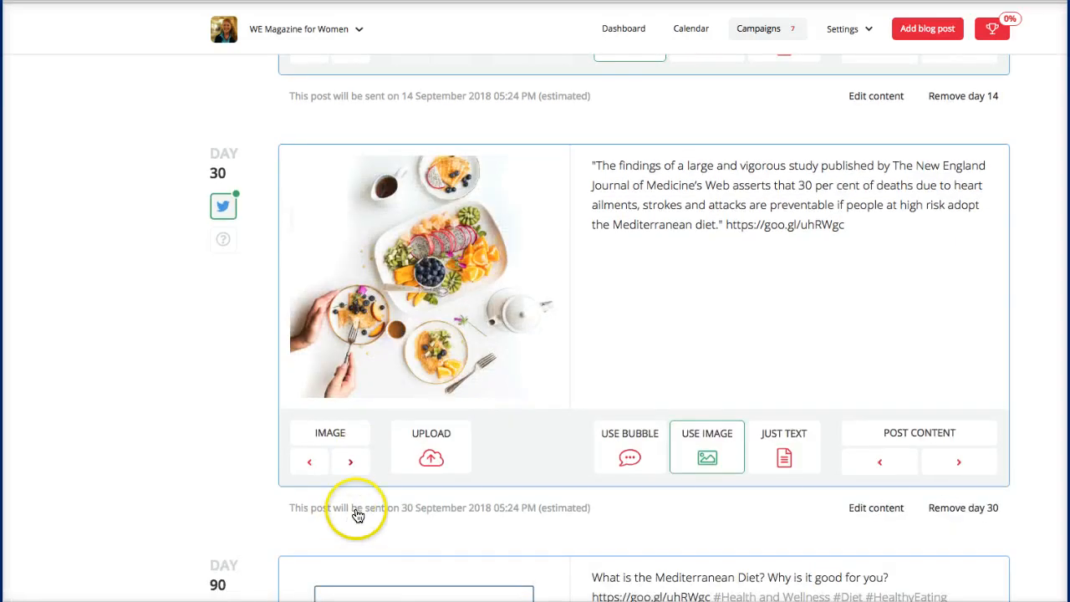
{"action": "left_click", "coordinate": [352, 465]}
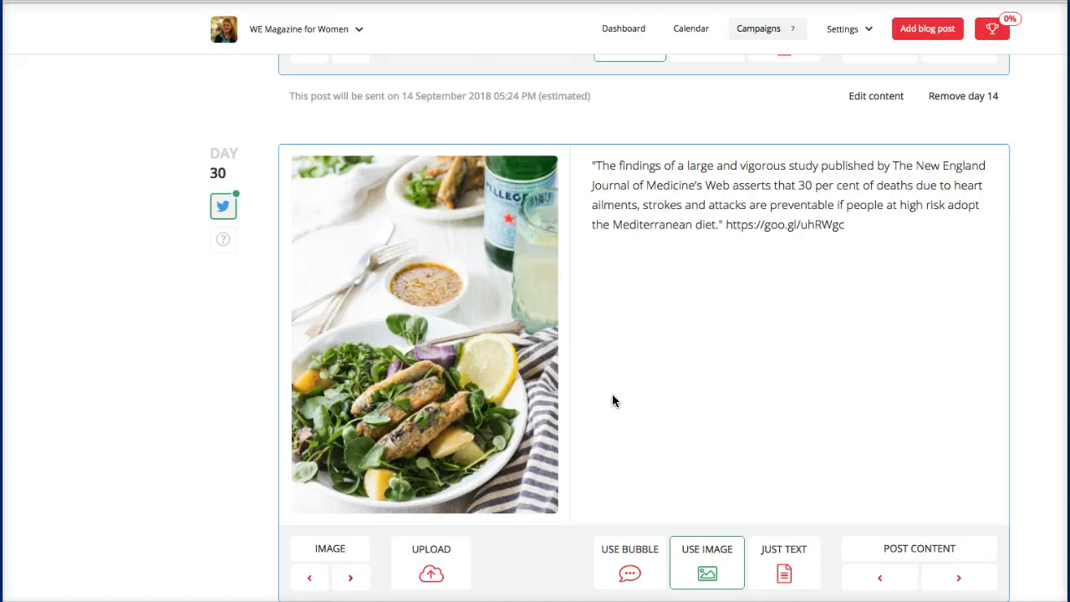
Step: Switch the Day 30 tweet text to the 'With its myriad health benefits' quote
{"action": "scroll", "coordinate": [612, 402], "scroll_direction": "down", "scroll_amount": 2}
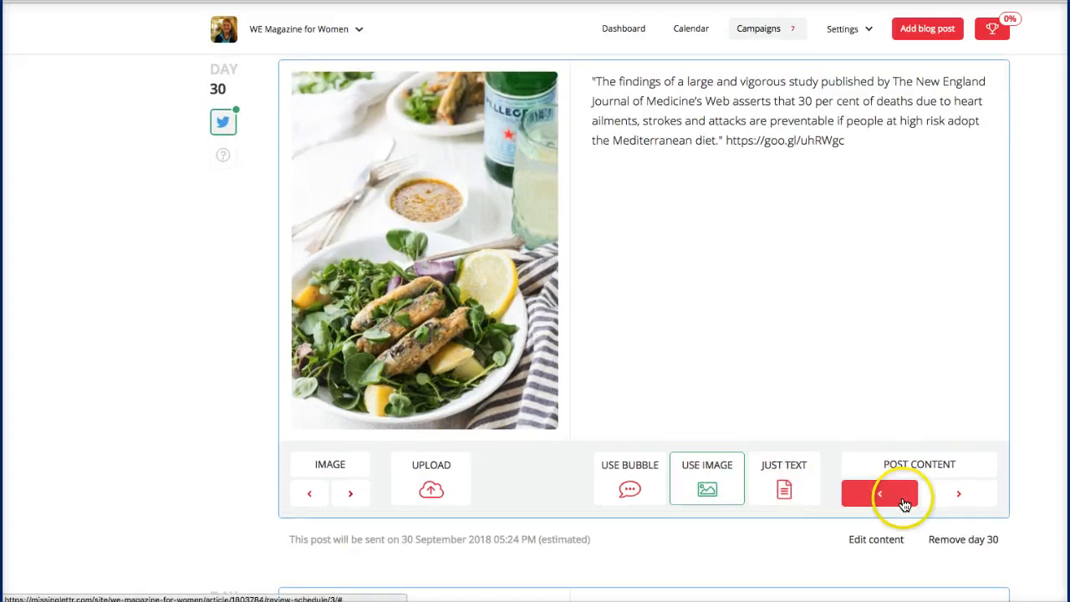
{"action": "left_click", "coordinate": [960, 505]}
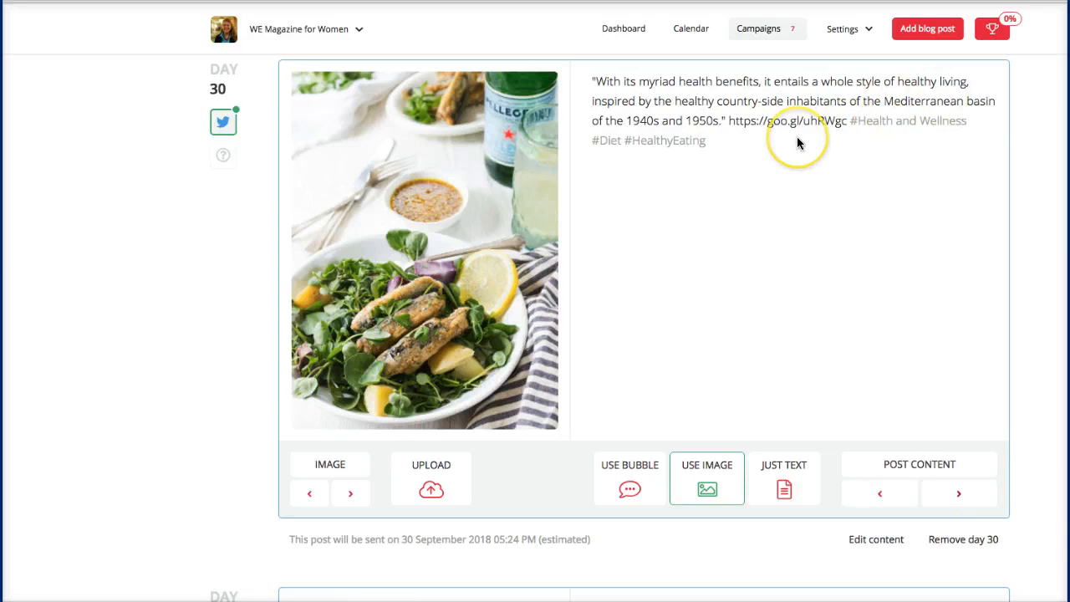
{"action": "scroll", "coordinate": [797, 136], "scroll_direction": "up", "scroll_amount": 5}
Step: Change the Day 90 quote bubble to the 'Exercise well' quote
{"action": "scroll", "coordinate": [796, 144], "scroll_direction": "up", "scroll_amount": 15}
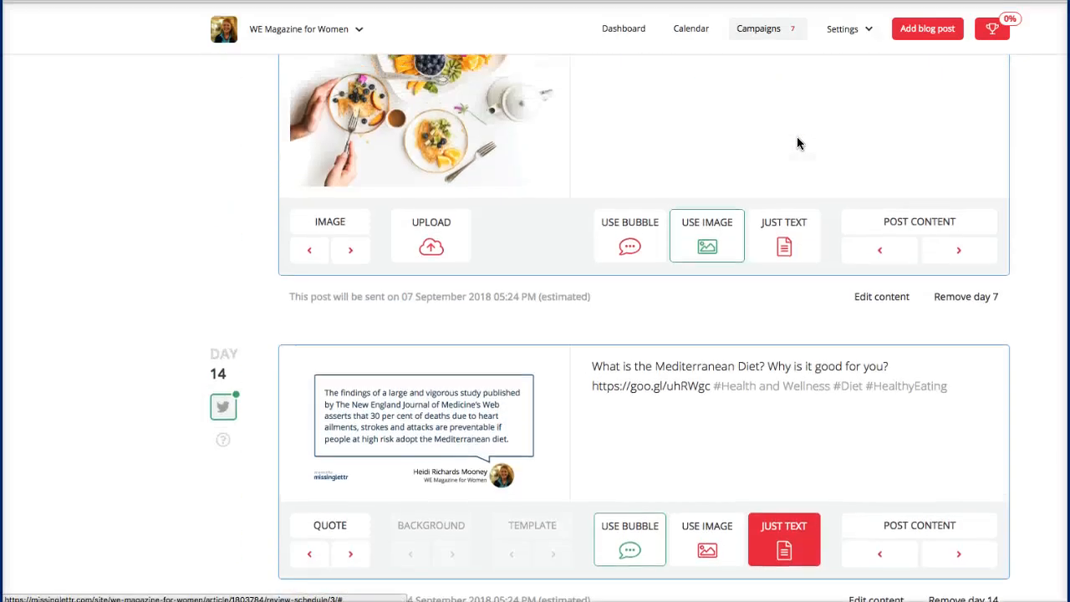
{"action": "scroll", "coordinate": [797, 138], "scroll_direction": "up", "scroll_amount": 12}
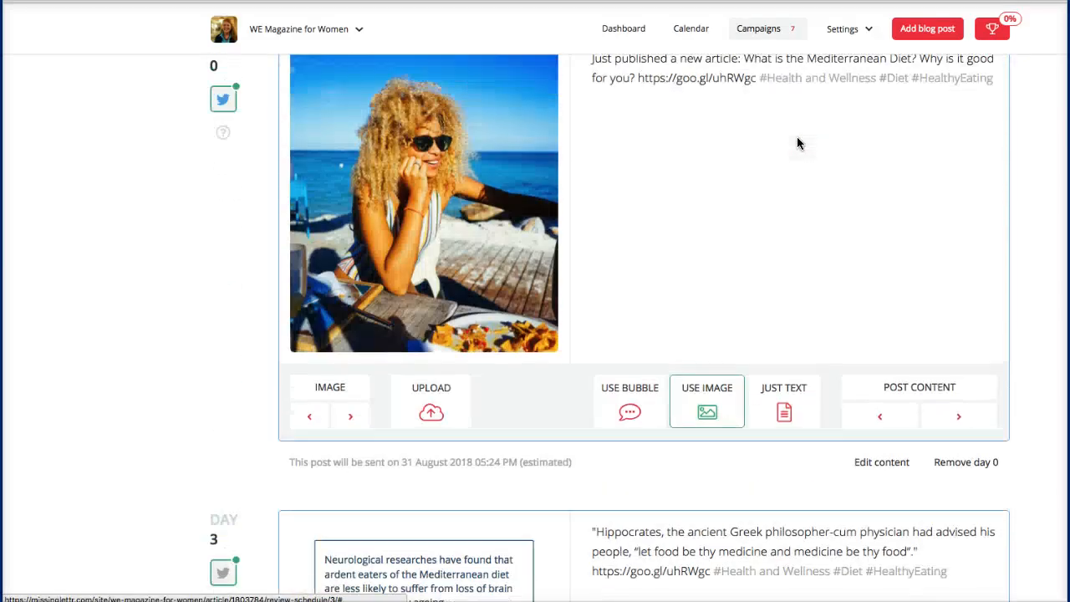
{"action": "scroll", "coordinate": [797, 142], "scroll_direction": "down", "scroll_amount": 20}
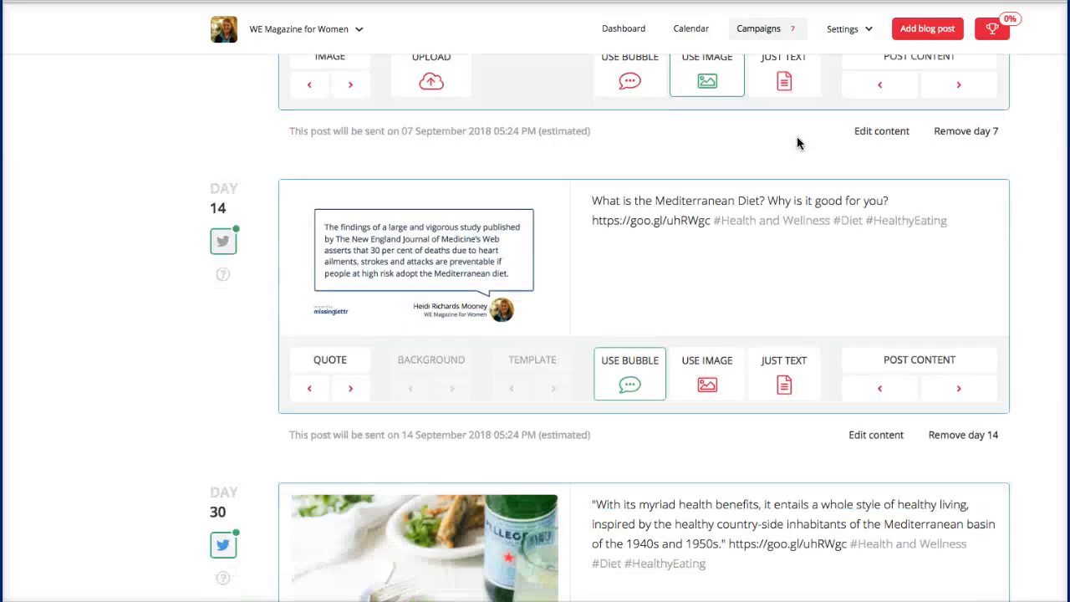
{"action": "scroll", "coordinate": [796, 143], "scroll_direction": "down", "scroll_amount": 5}
{"action": "scroll", "coordinate": [797, 142], "scroll_direction": "up", "scroll_amount": 2}
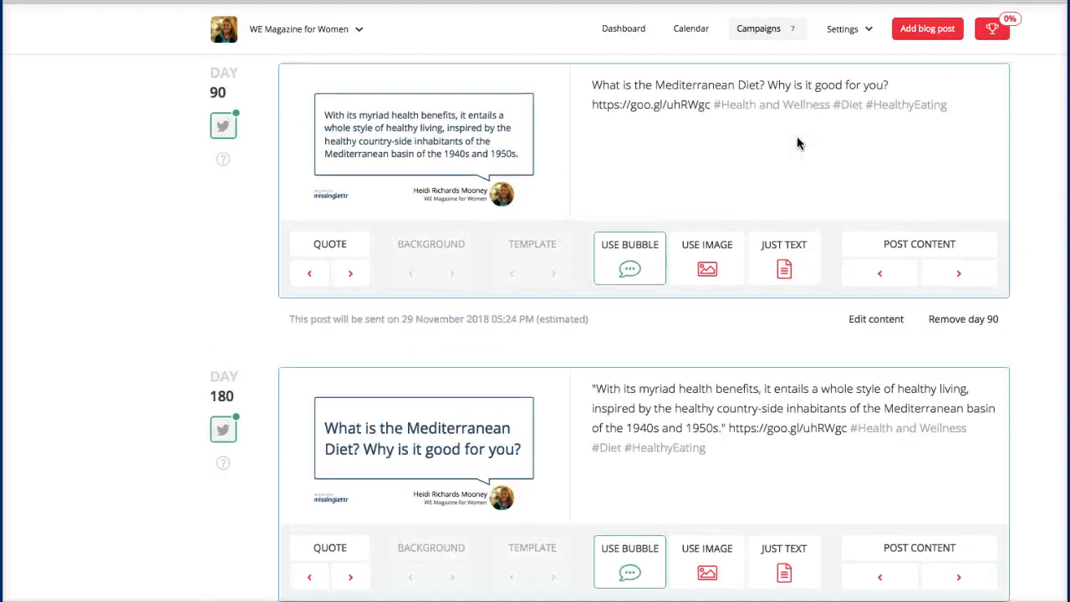
{"action": "left_click", "coordinate": [351, 277]}
{"action": "left_click", "coordinate": [350, 276]}
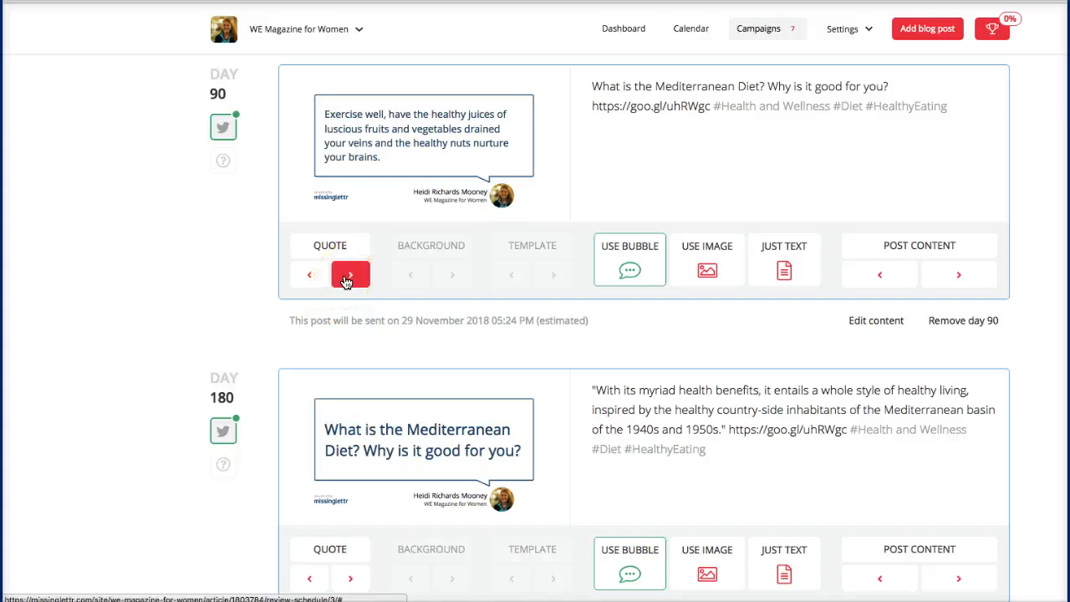
{"action": "scroll", "coordinate": [346, 281], "scroll_direction": "down", "scroll_amount": 3}
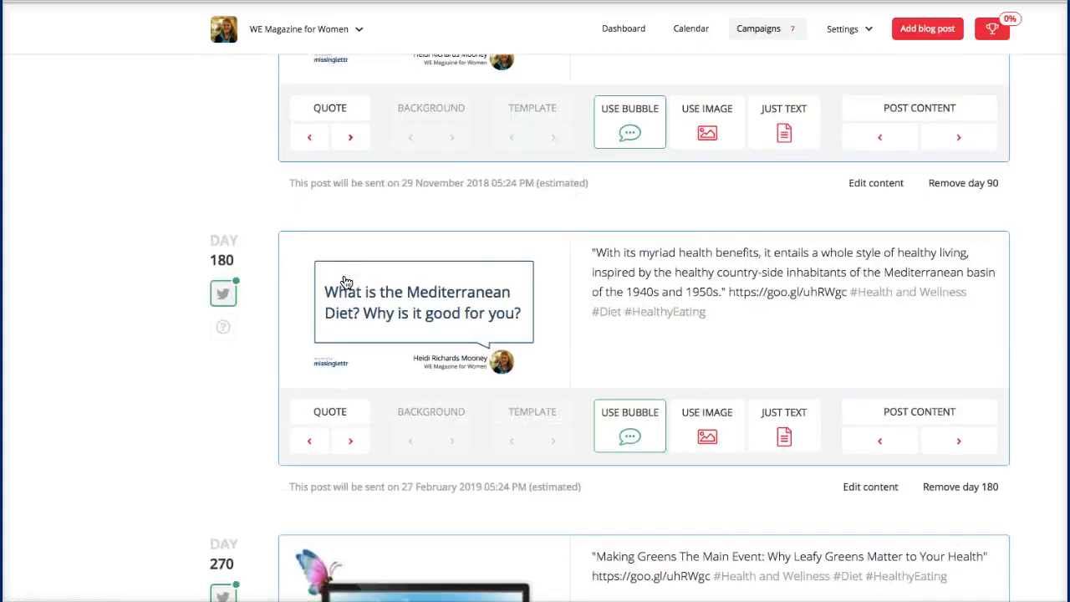
{"action": "left_click", "coordinate": [767, 269]}
{"action": "scroll", "coordinate": [286, 215], "scroll_direction": "up", "scroll_amount": 3}
Step: Set the Day 270 image to the salad photo and cycle its tweet text
{"action": "mouse_move", "coordinate": [243, 129]}
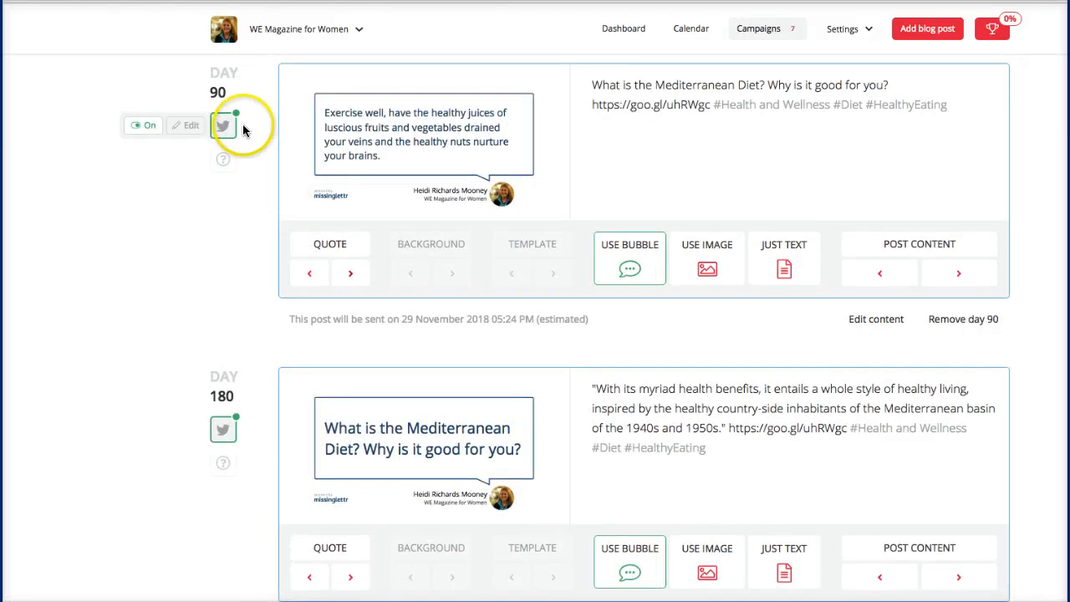
{"action": "mouse_move", "coordinate": [215, 426]}
{"action": "left_click", "coordinate": [664, 461]}
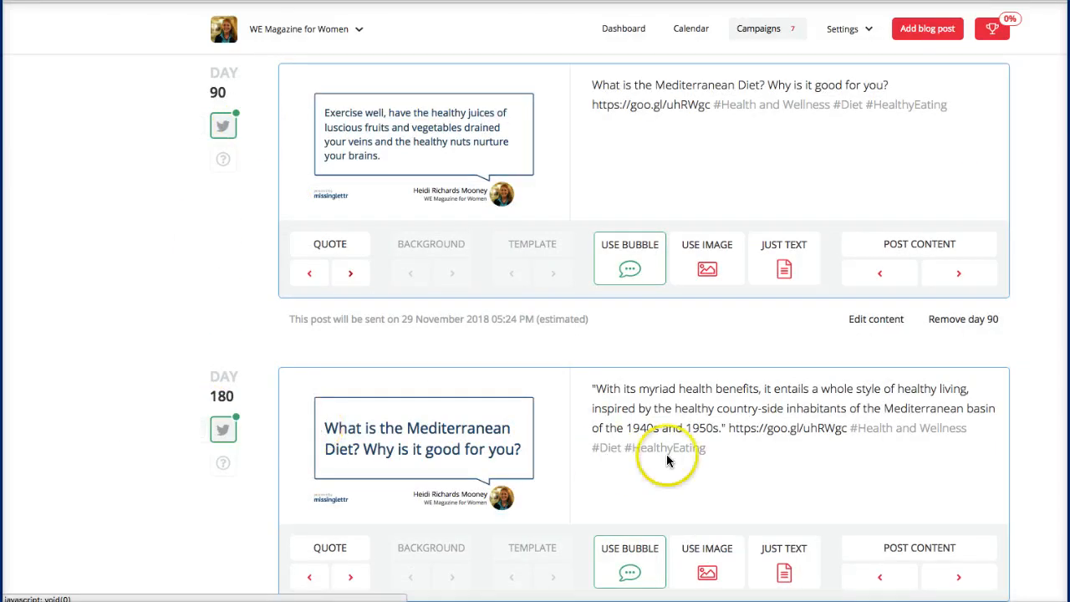
{"action": "scroll", "coordinate": [666, 460], "scroll_direction": "down", "scroll_amount": 12}
{"action": "left_click", "coordinate": [369, 408]}
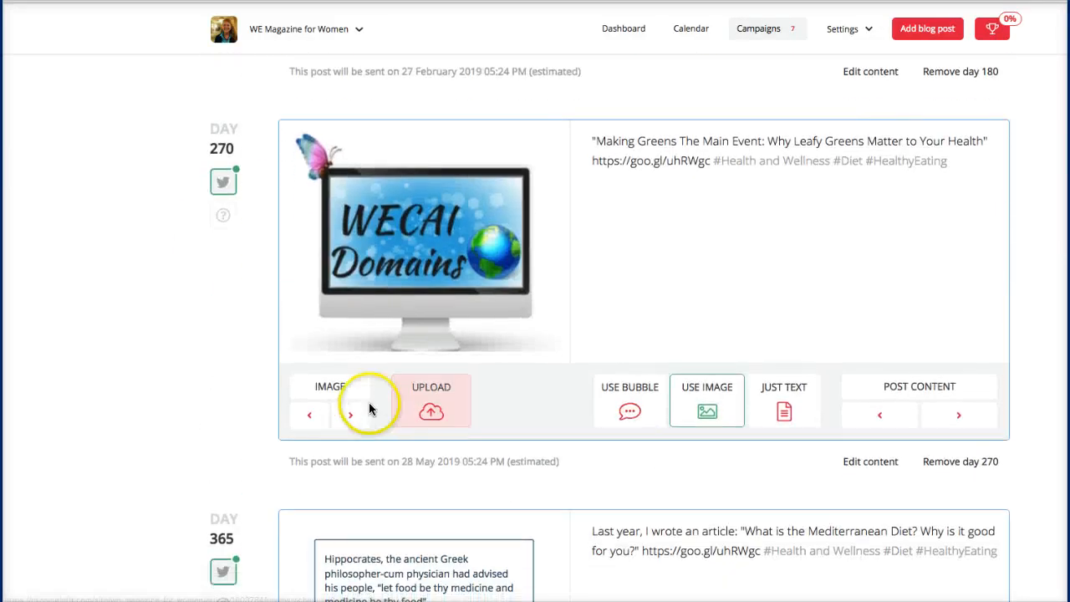
{"action": "left_click", "coordinate": [355, 414]}
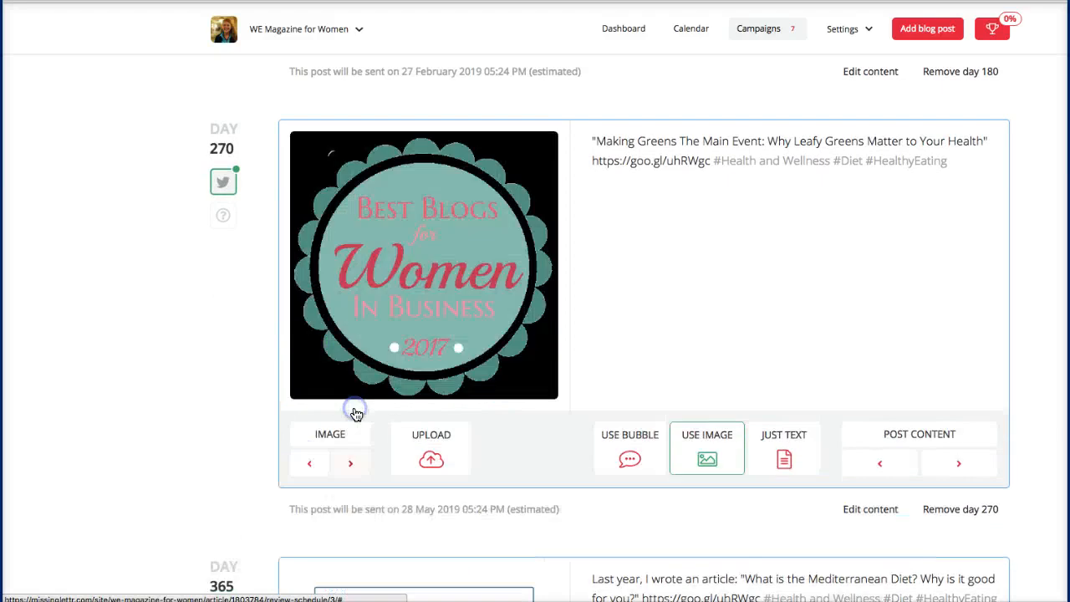
{"action": "left_click", "coordinate": [351, 464]}
{"action": "left_click", "coordinate": [349, 465]}
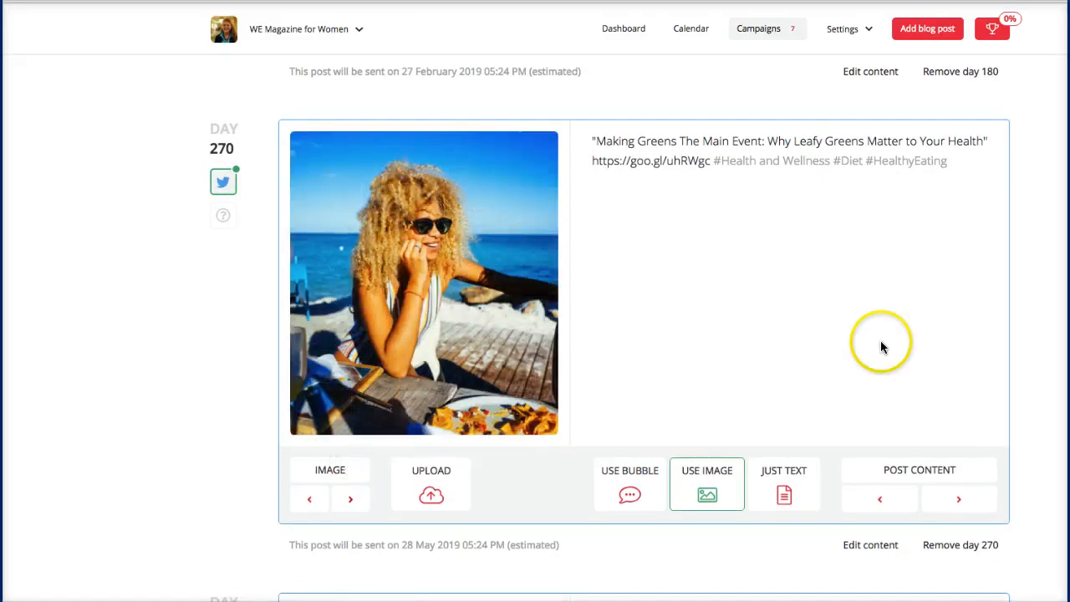
{"action": "left_click", "coordinate": [350, 500]}
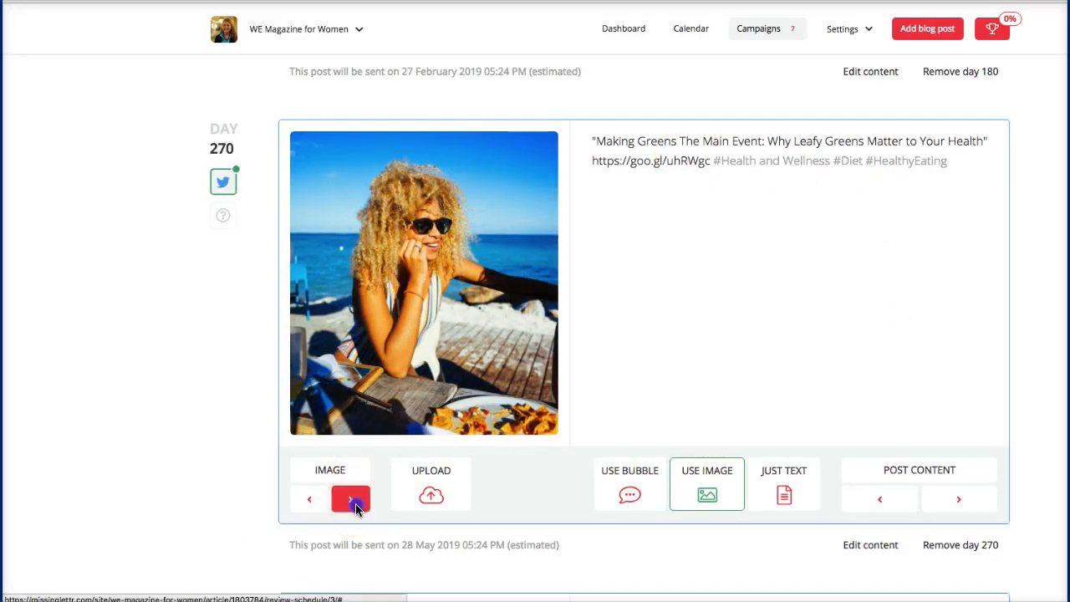
{"action": "left_click", "coordinate": [351, 437]}
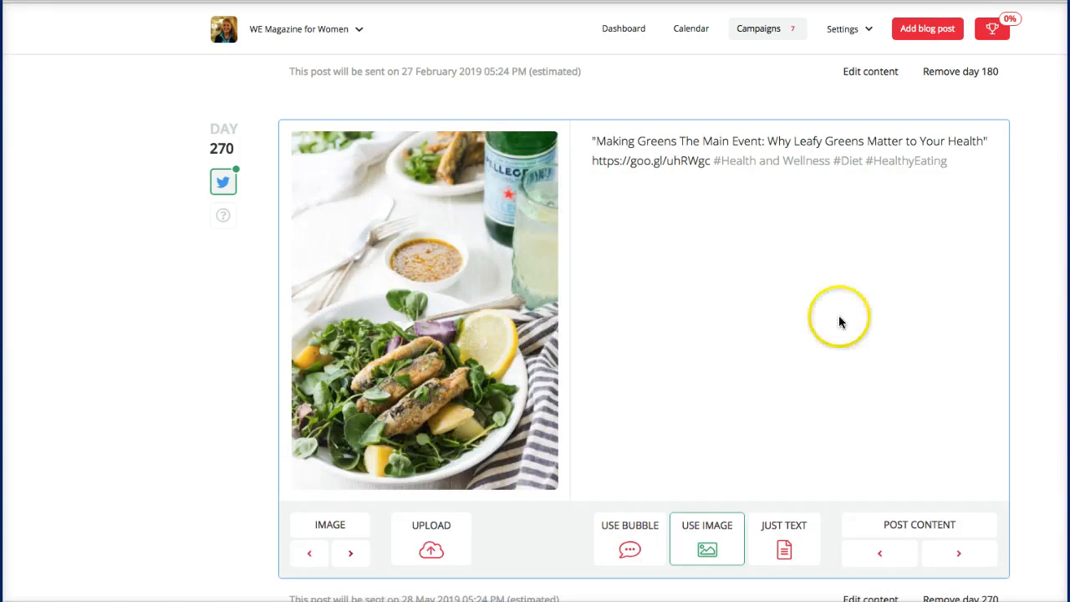
{"action": "left_click", "coordinate": [928, 550]}
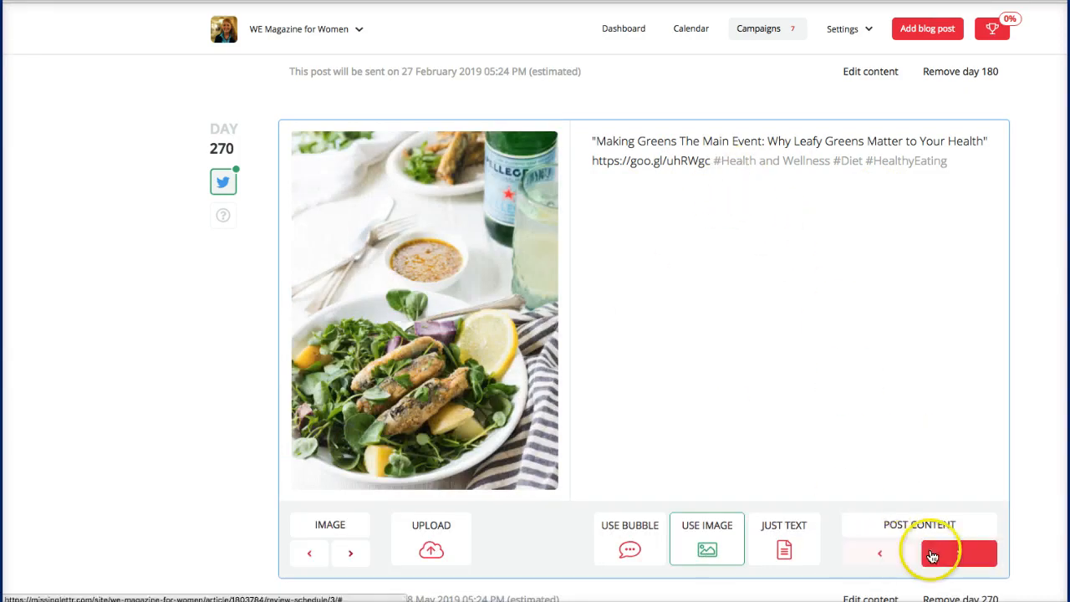
Step: Save the reviewed posts and move on to the Approve Campaign step
{"action": "scroll", "coordinate": [932, 556], "scroll_direction": "down", "scroll_amount": 2}
{"action": "scroll", "coordinate": [932, 556], "scroll_direction": "down", "scroll_amount": 5}
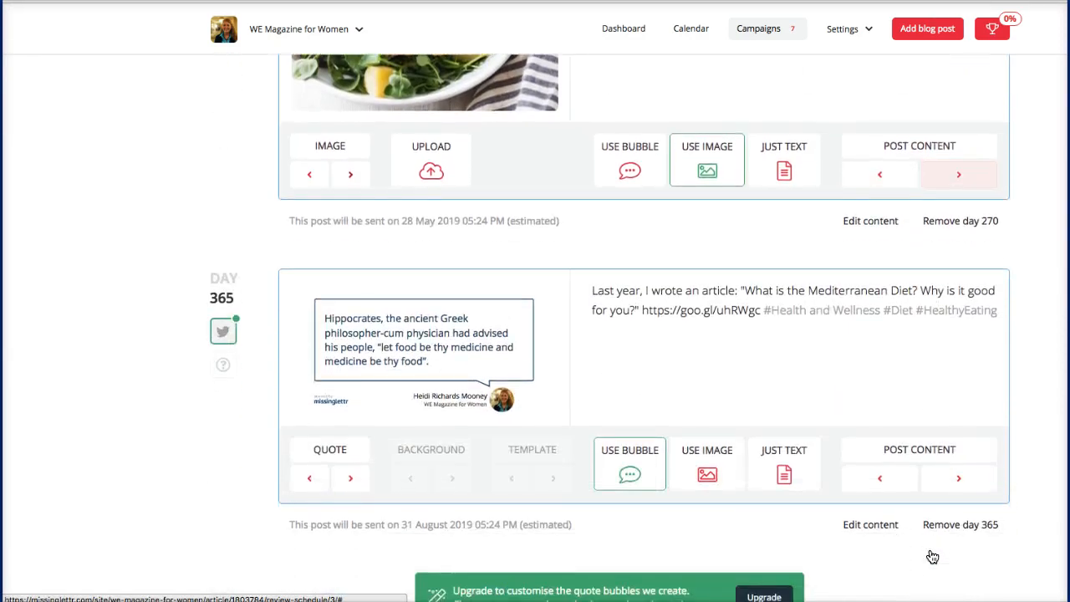
{"action": "scroll", "coordinate": [933, 557], "scroll_direction": "down", "scroll_amount": 1}
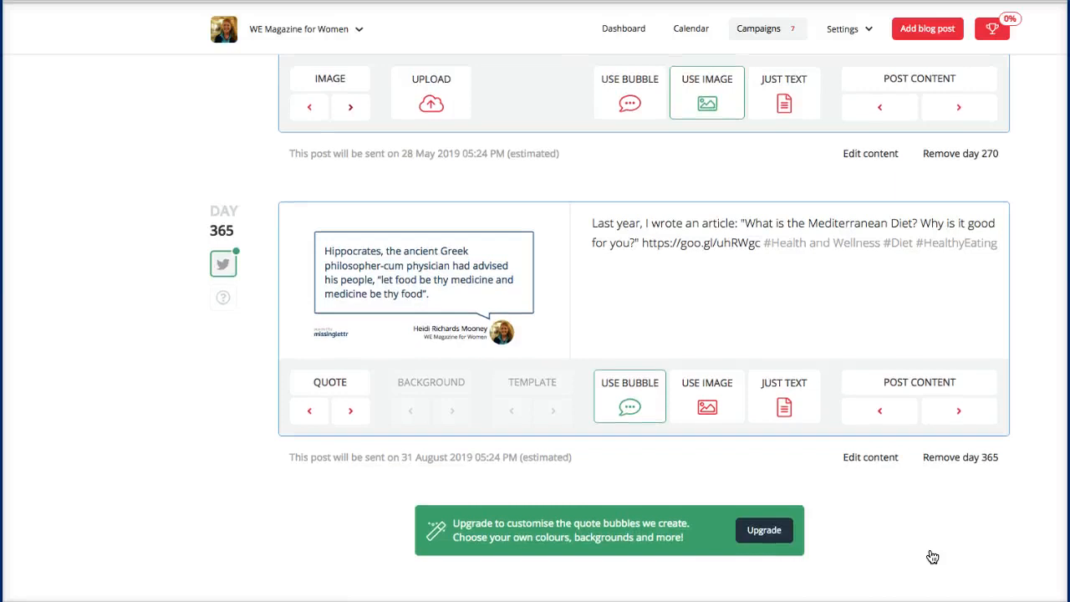
{"action": "scroll", "coordinate": [933, 556], "scroll_direction": "down", "scroll_amount": 1}
{"action": "scroll", "coordinate": [931, 552], "scroll_direction": "down", "scroll_amount": 2}
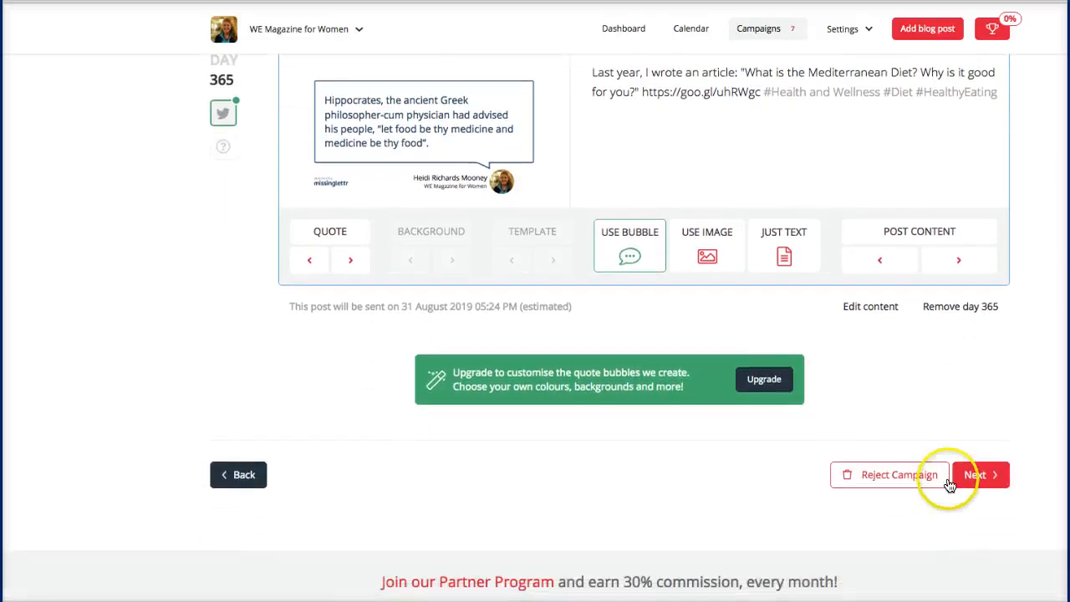
{"action": "left_click", "coordinate": [974, 477]}
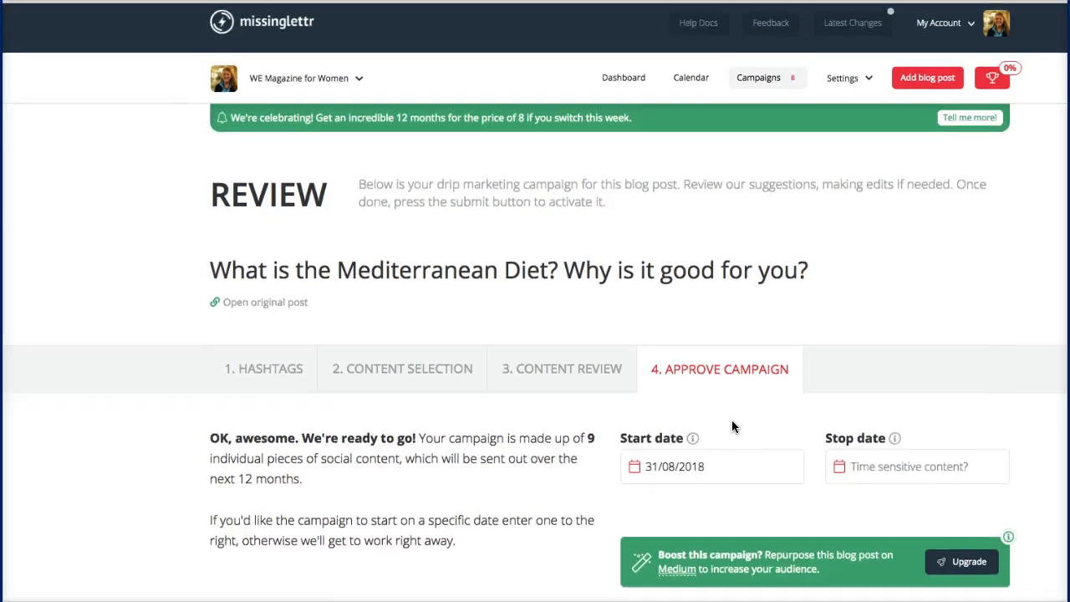
Step: Activate the nine-post campaign, keeping the 31/08/2018 start date
{"action": "scroll", "coordinate": [732, 422], "scroll_direction": "down", "scroll_amount": 3}
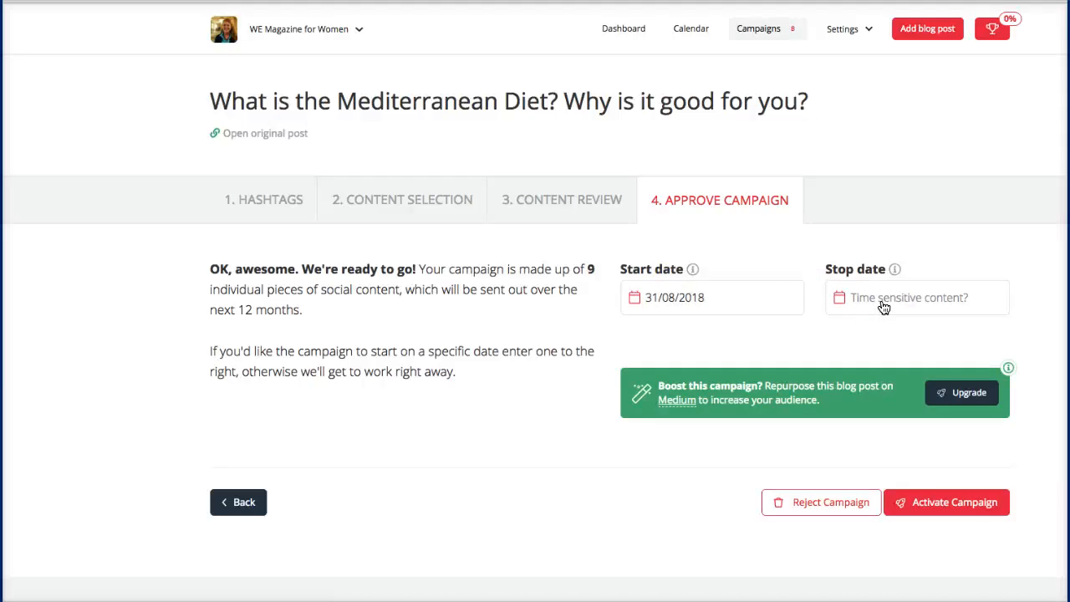
{"action": "left_click", "coordinate": [937, 506]}
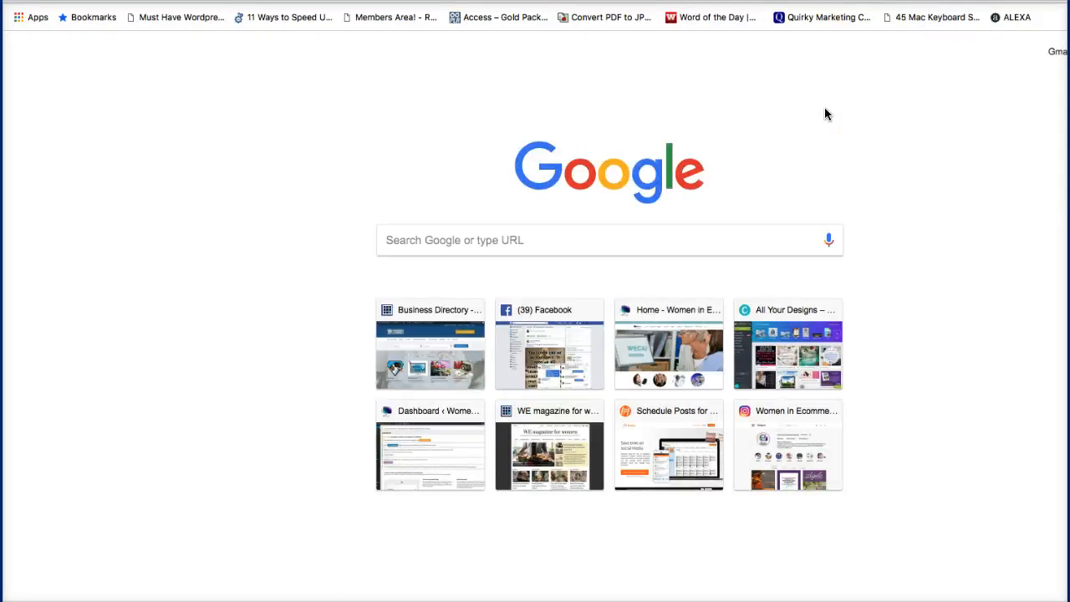
Step: Go to Twitter and browse the WE Magazine 4 Women profile's recent tweets
{"action": "type", "text": "twit"}
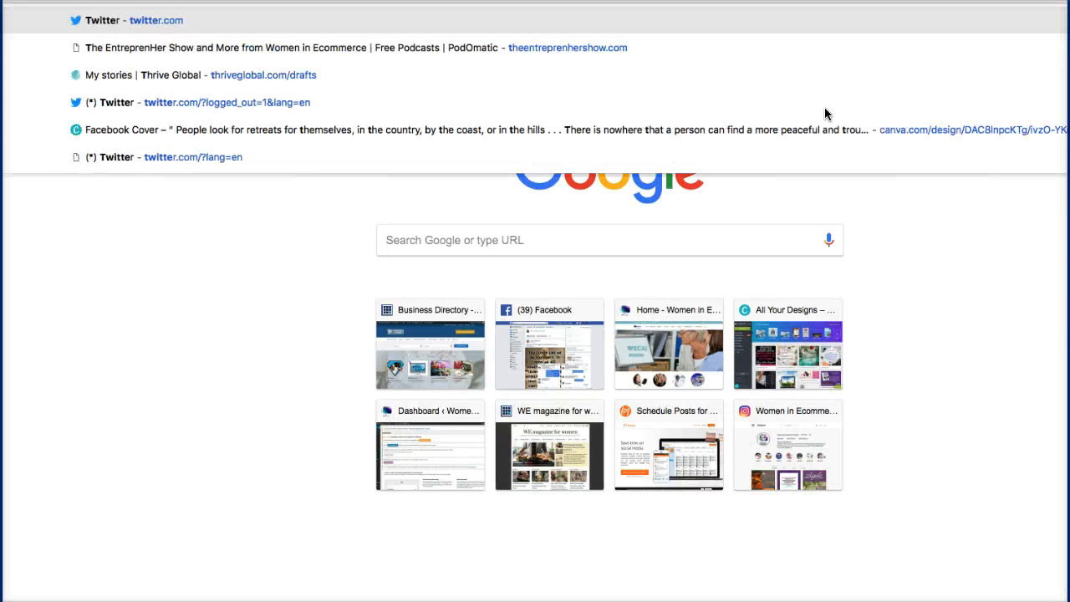
{"action": "key", "text": "Return"}
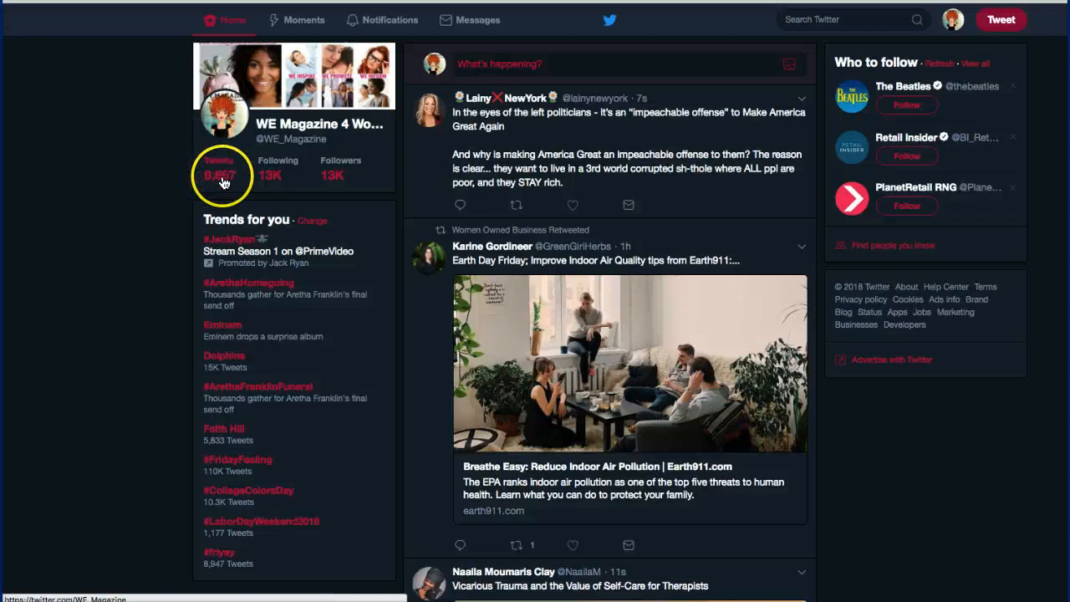
{"action": "left_click", "coordinate": [220, 180]}
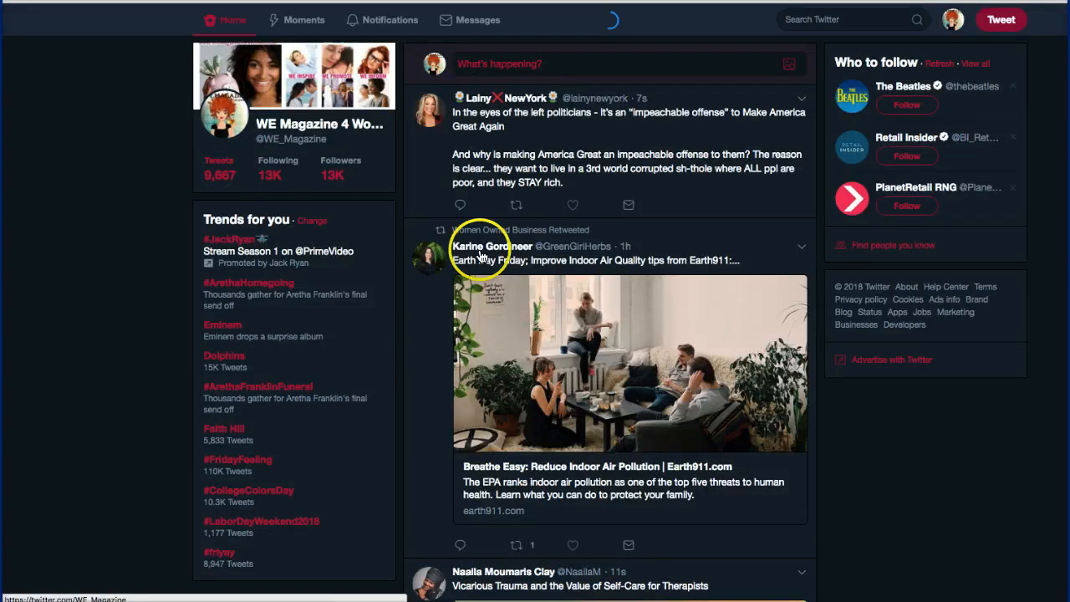
{"action": "scroll", "coordinate": [485, 255], "scroll_direction": "down", "scroll_amount": 5}
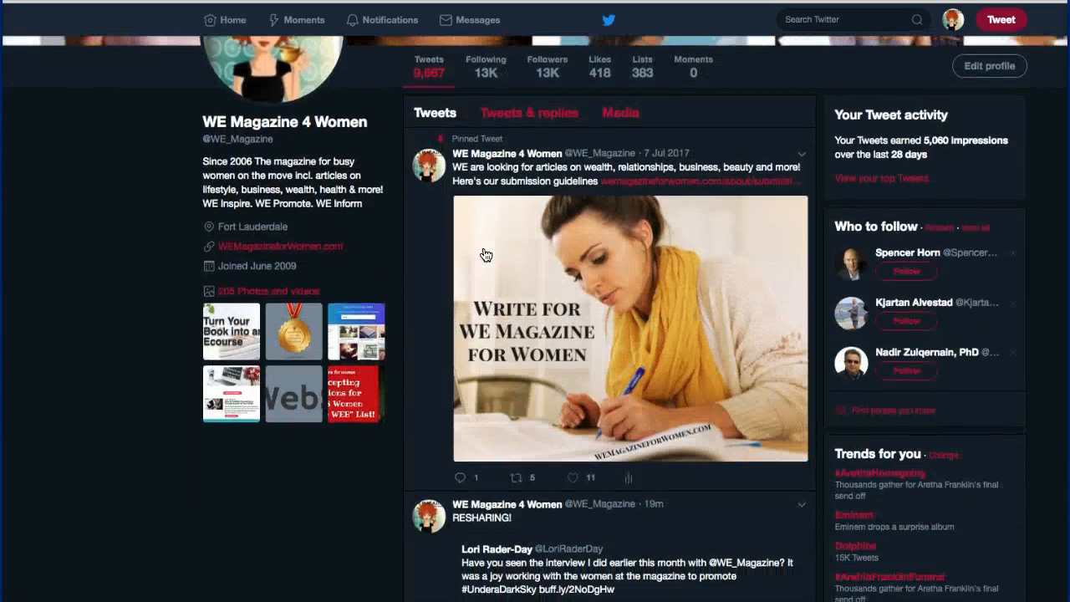
{"action": "scroll", "coordinate": [485, 255], "scroll_direction": "down", "scroll_amount": 4}
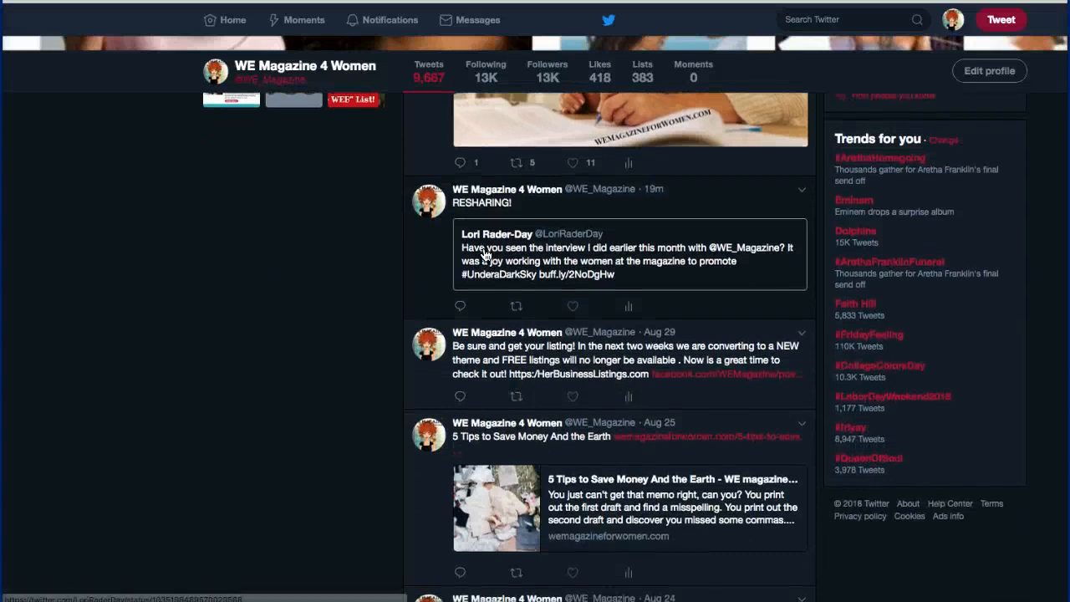
{"action": "scroll", "coordinate": [485, 255], "scroll_direction": "up", "scroll_amount": 4}
{"action": "scroll", "coordinate": [485, 255], "scroll_direction": "up", "scroll_amount": 2}
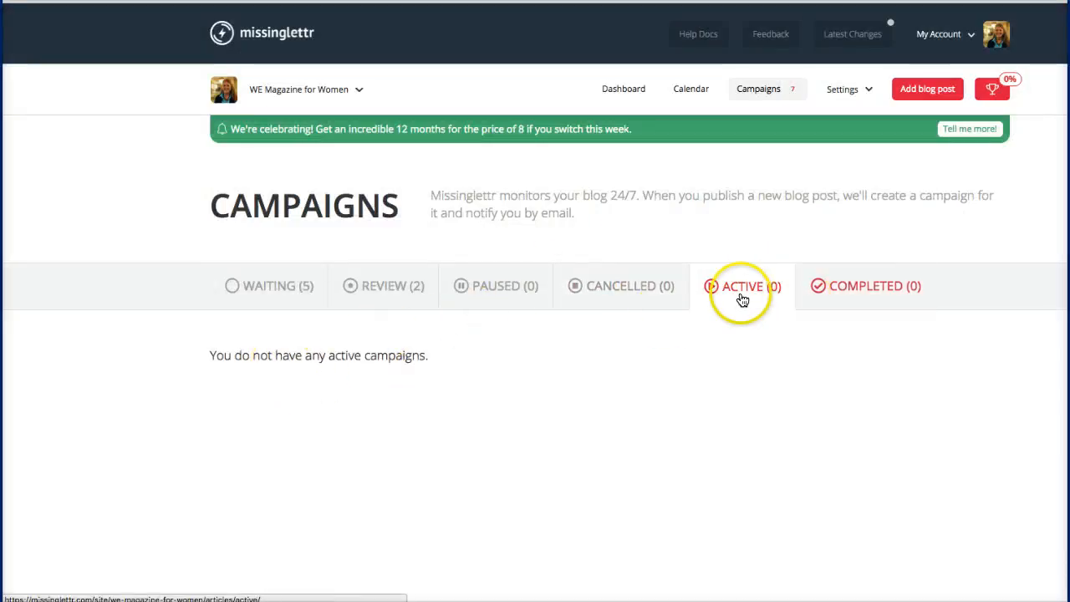
Step: Show the campaigns awaiting review on Missinglettr's Campaigns page
{"action": "left_click", "coordinate": [346, 297]}
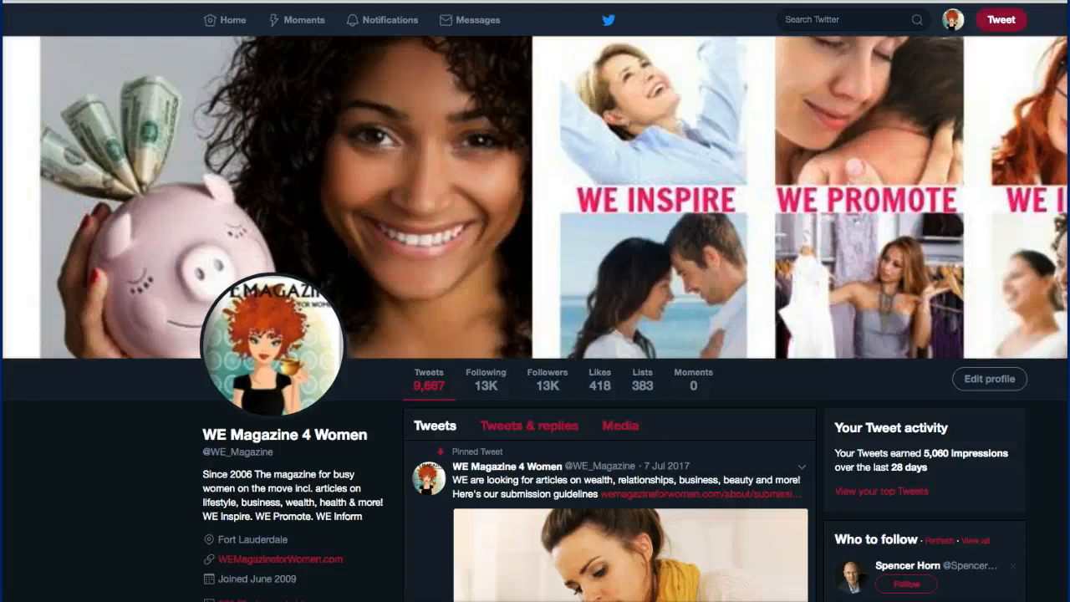
Step: Search Google for missinglettr in a new tab and open the Missinglettr site
{"action": "key", "text": "super+t"}
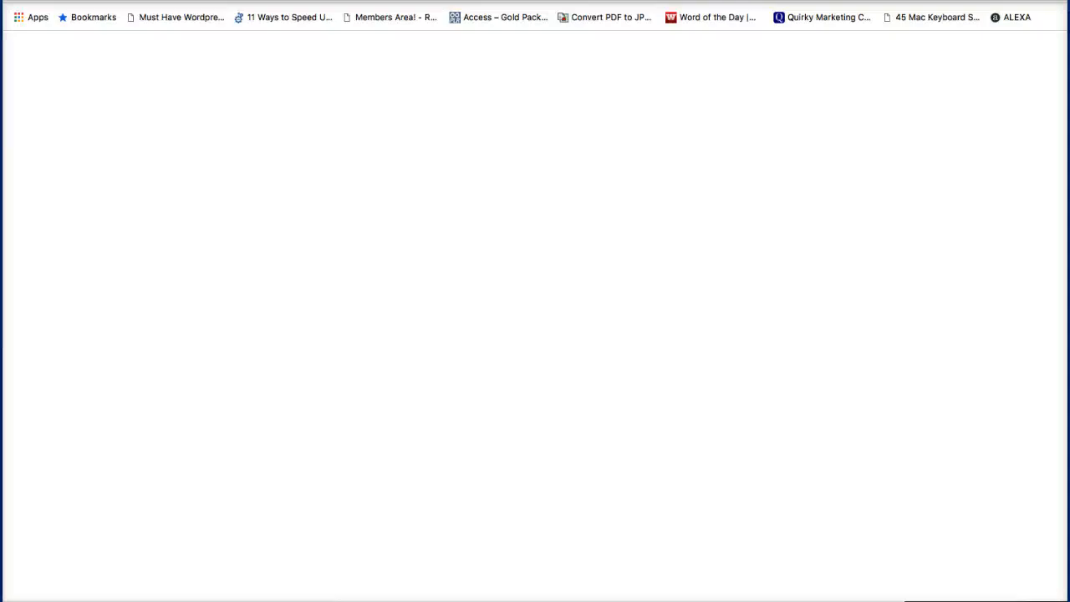
{"action": "type", "text": "missingl"}
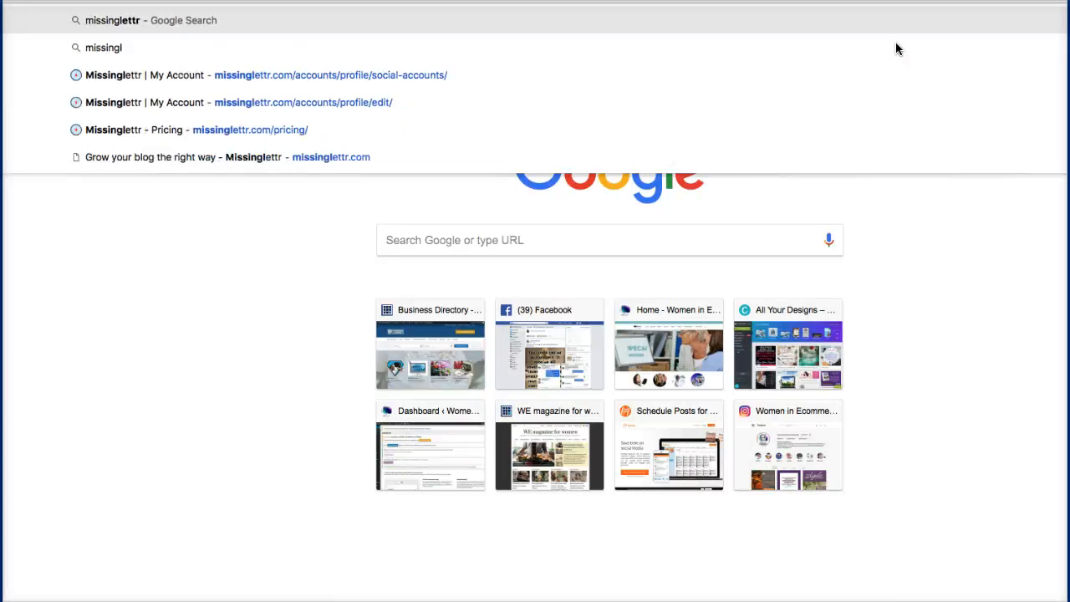
{"action": "key", "text": "Return"}
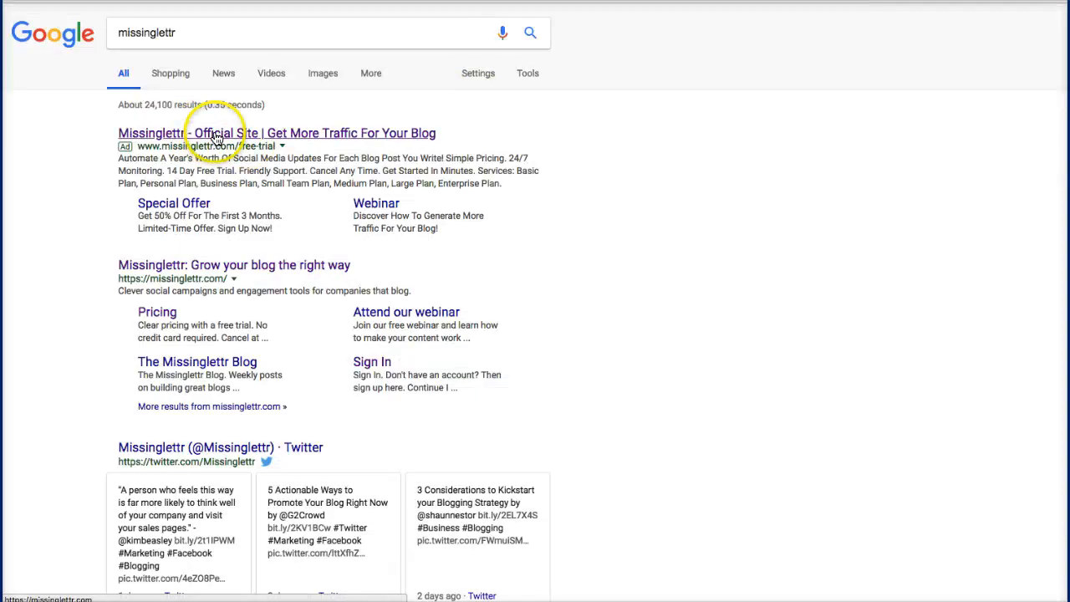
{"action": "left_click", "coordinate": [216, 265]}
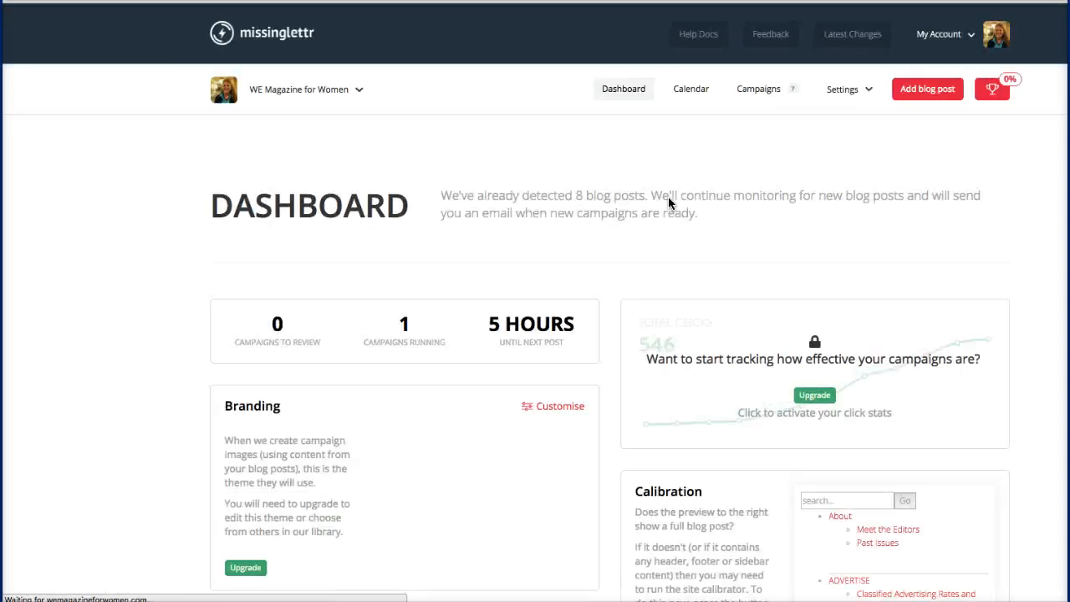
Step: Log out of Missinglettr and sign back in with the saved details
{"action": "left_click", "coordinate": [972, 38]}
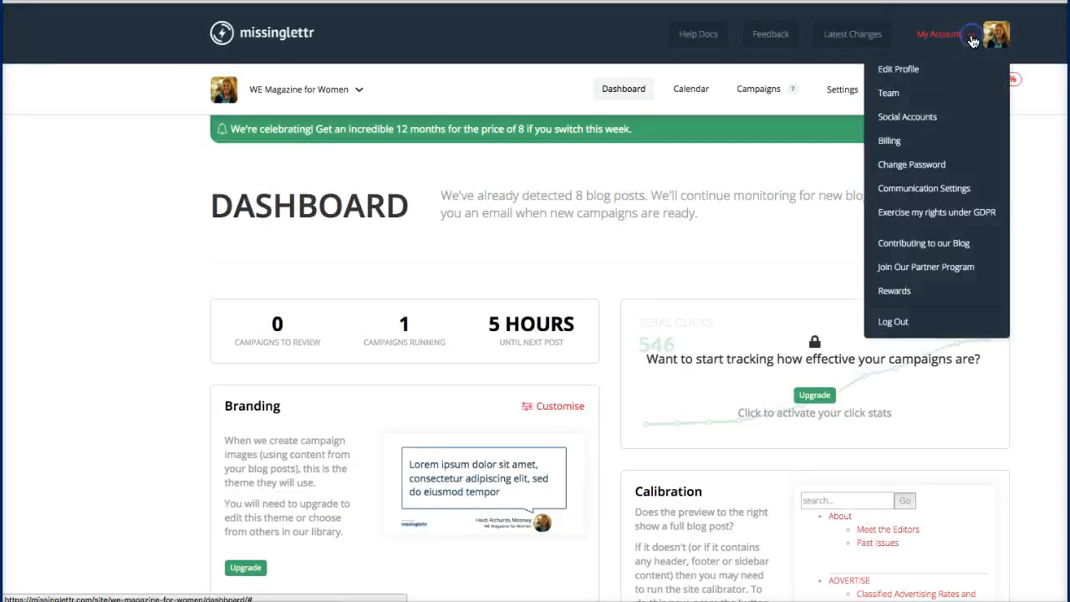
{"action": "left_click", "coordinate": [895, 325]}
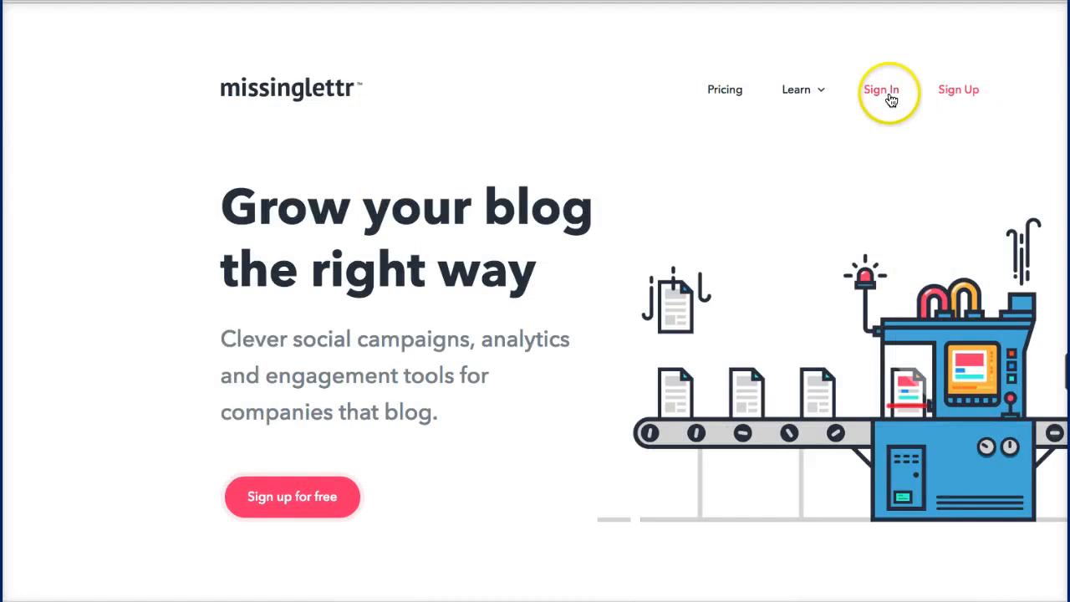
{"action": "left_click", "coordinate": [882, 90]}
{"action": "left_click", "coordinate": [322, 396]}
{"action": "left_click", "coordinate": [535, 483]}
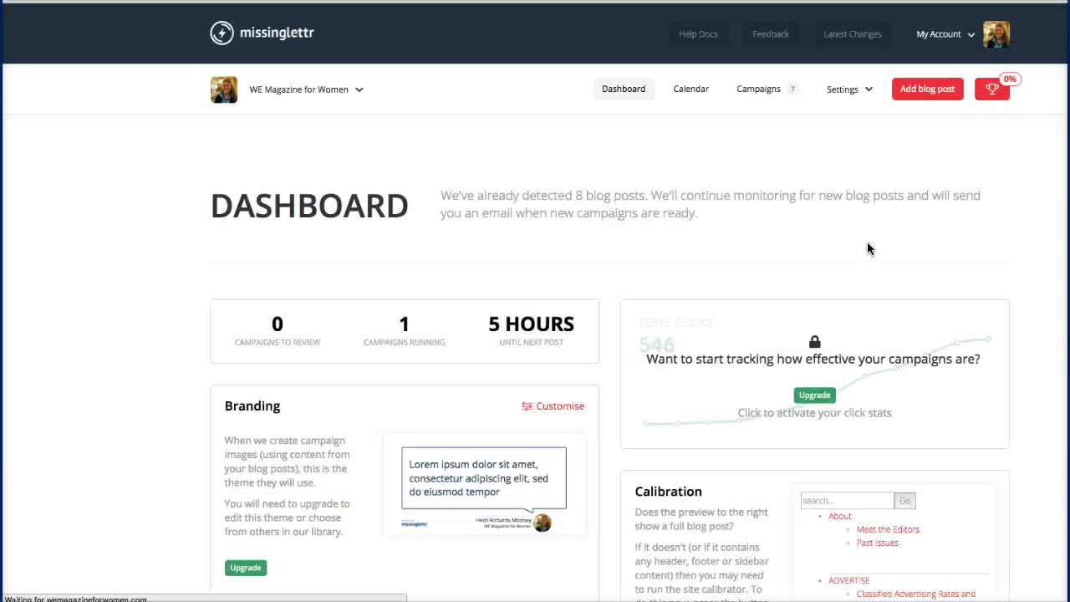
Step: Look over the dashboard, then go to the Campaigns page
{"action": "scroll", "coordinate": [867, 242], "scroll_direction": "down", "scroll_amount": 4}
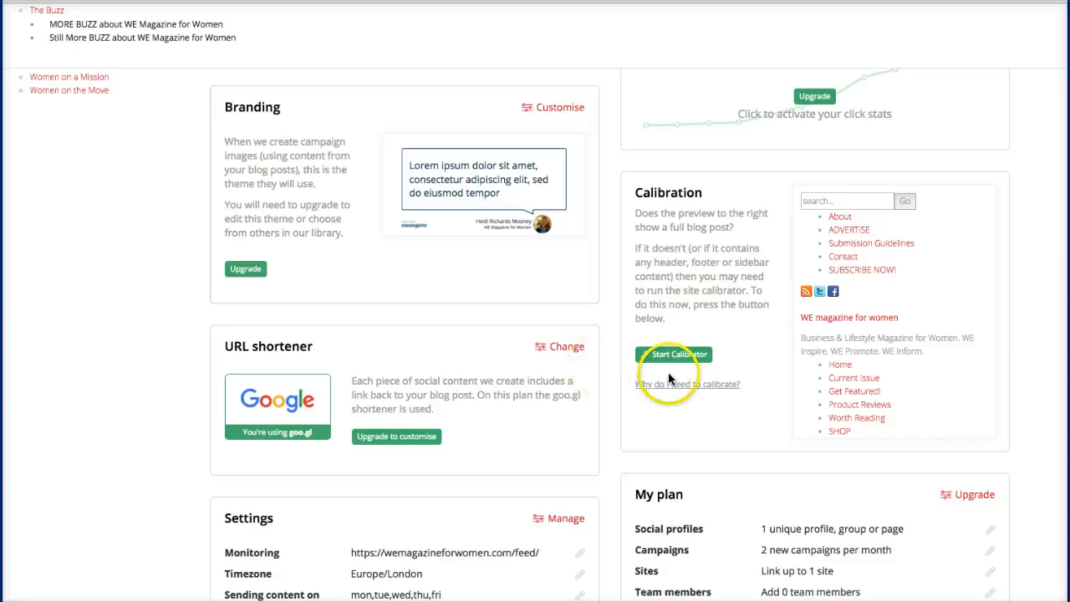
{"action": "scroll", "coordinate": [668, 372], "scroll_direction": "up", "scroll_amount": 4}
{"action": "scroll", "coordinate": [668, 378], "scroll_direction": "down", "scroll_amount": 1}
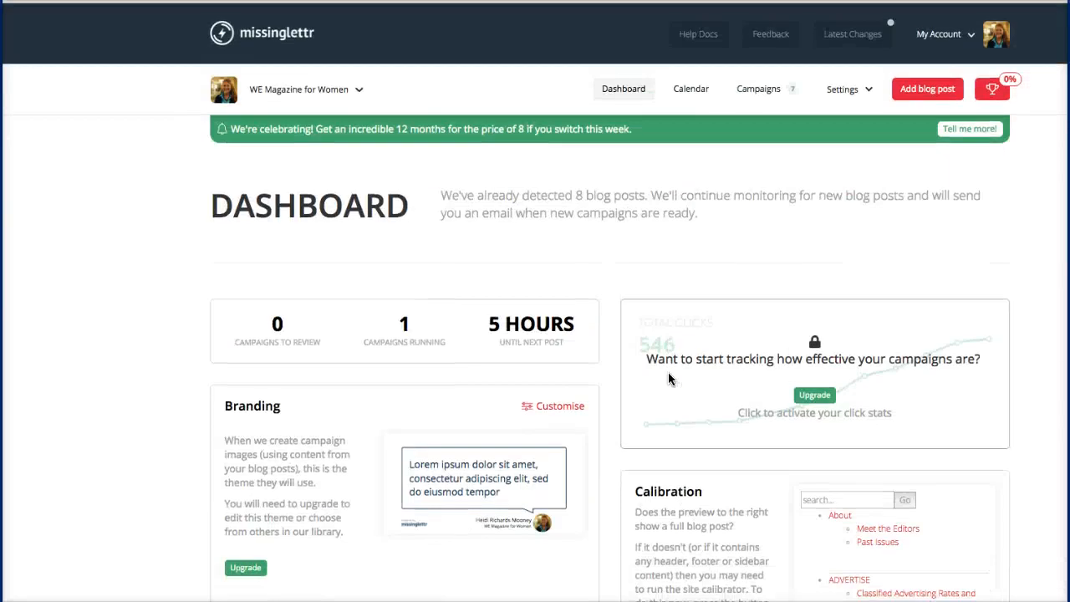
{"action": "scroll", "coordinate": [668, 379], "scroll_direction": "down", "scroll_amount": 7}
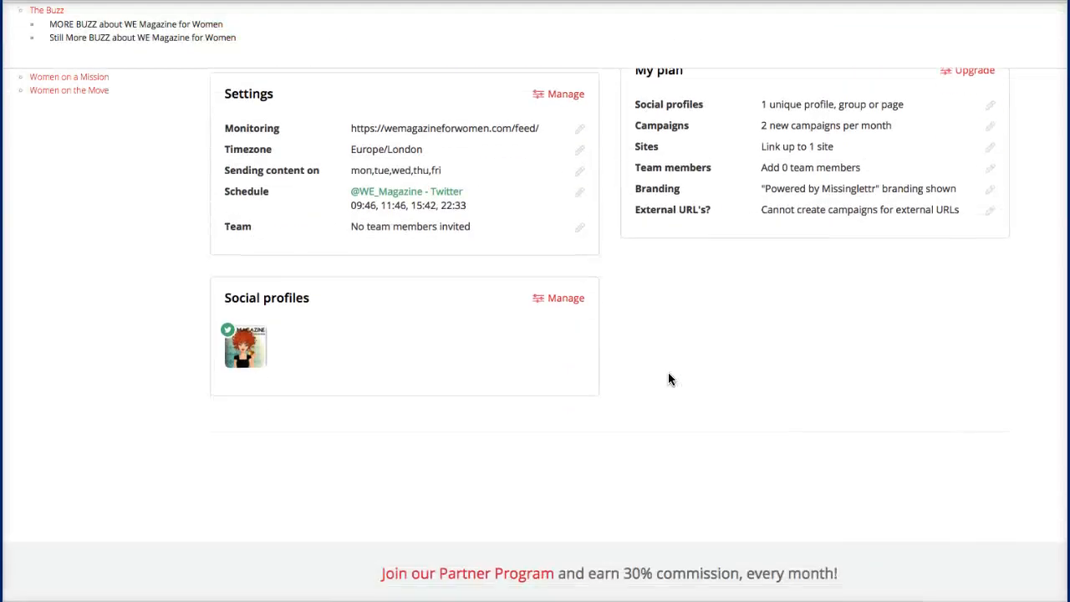
{"action": "scroll", "coordinate": [668, 378], "scroll_direction": "up", "scroll_amount": 7}
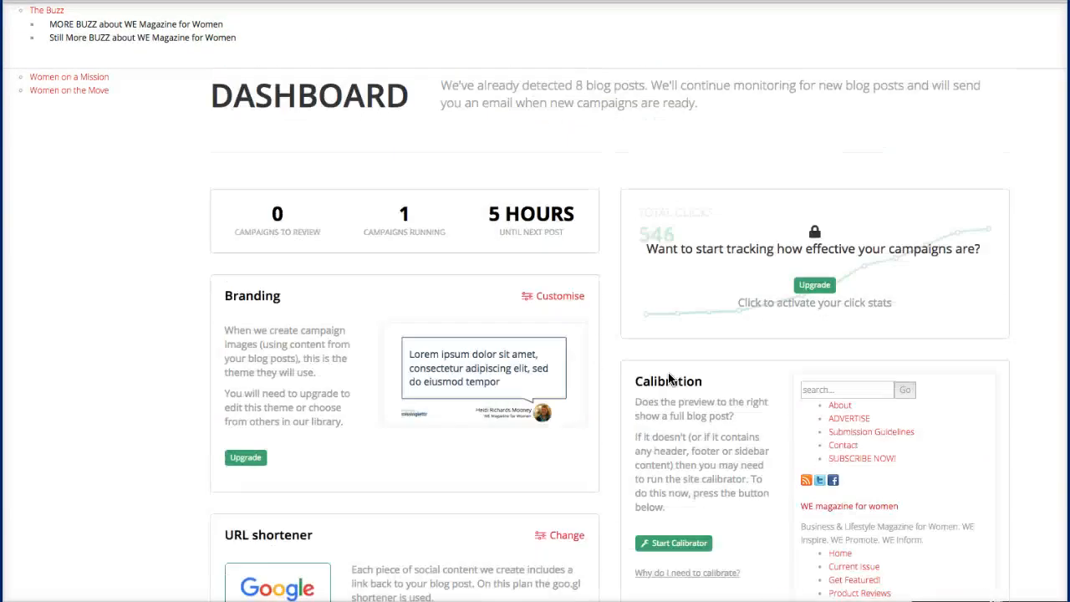
{"action": "scroll", "coordinate": [668, 378], "scroll_direction": "up", "scroll_amount": 2}
{"action": "left_click", "coordinate": [762, 88]}
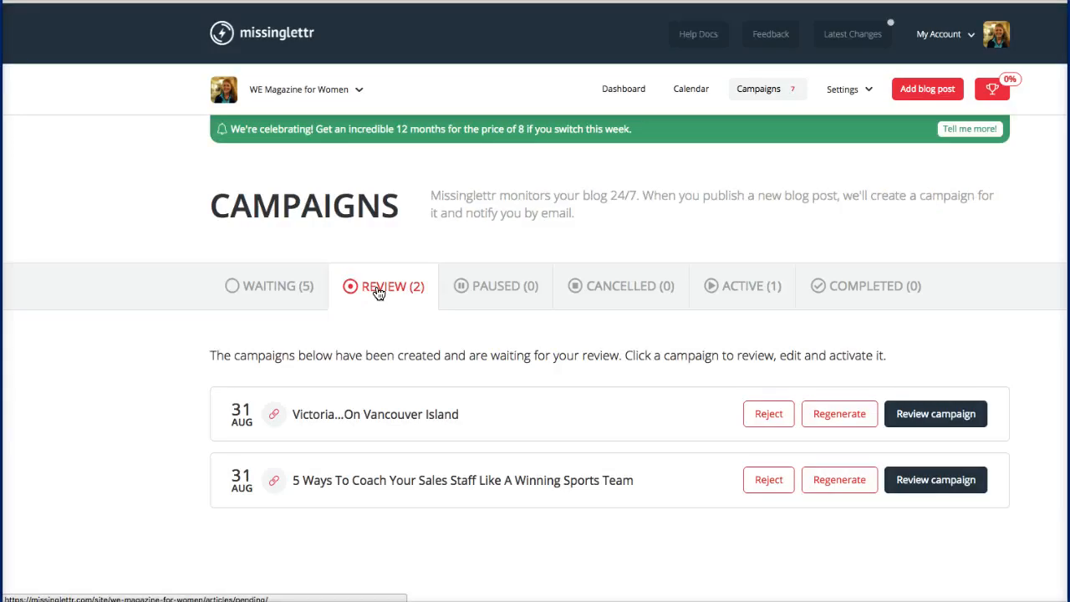
Step: View the Waiting campaigns list, then return to the Review list
{"action": "left_click", "coordinate": [281, 290]}
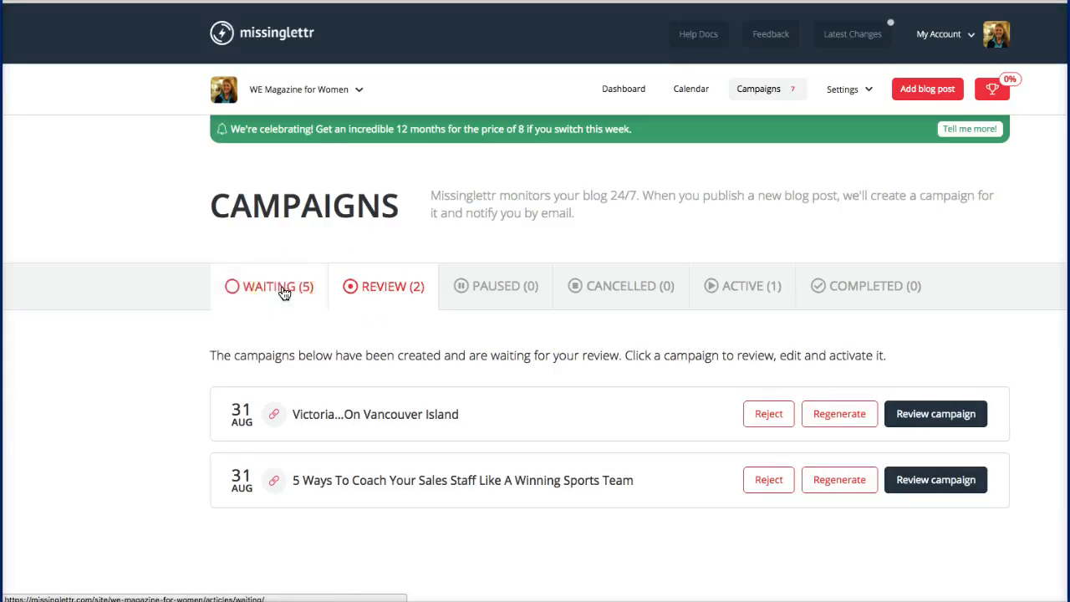
{"action": "left_click", "coordinate": [365, 289]}
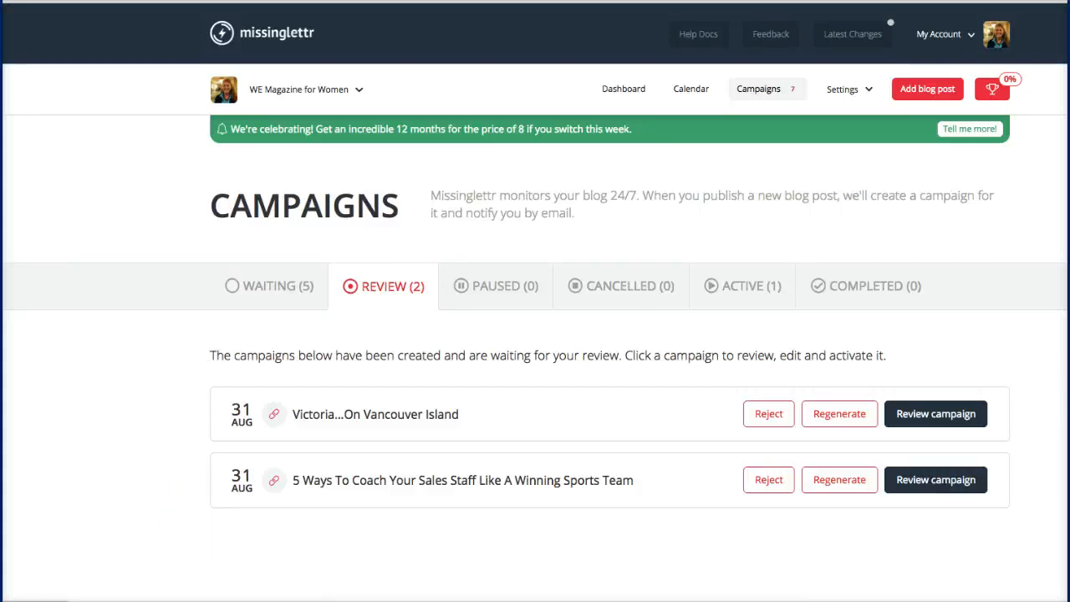
{"action": "scroll", "coordinate": [105, 435], "scroll_direction": "down", "scroll_amount": 1}
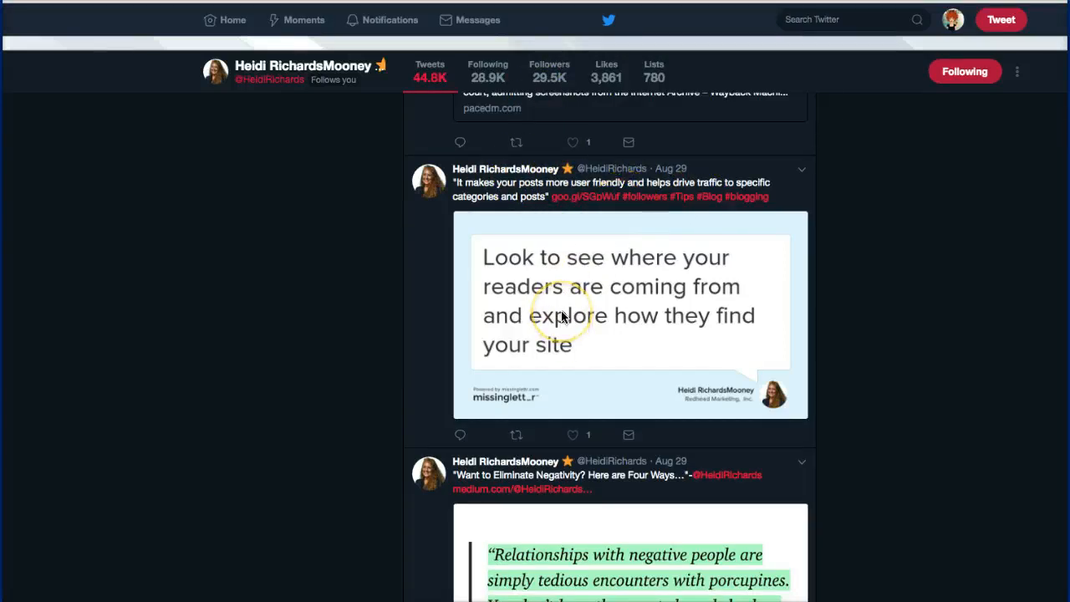
{"action": "scroll", "coordinate": [561, 318], "scroll_direction": "down", "scroll_amount": 1}
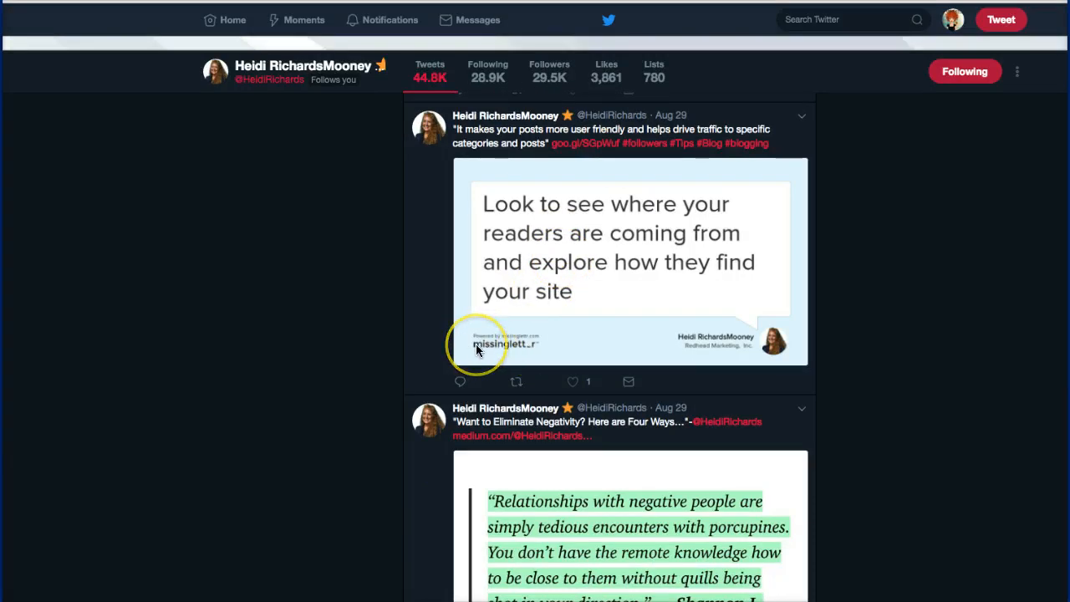
{"action": "scroll", "coordinate": [476, 345], "scroll_direction": "down", "scroll_amount": 6}
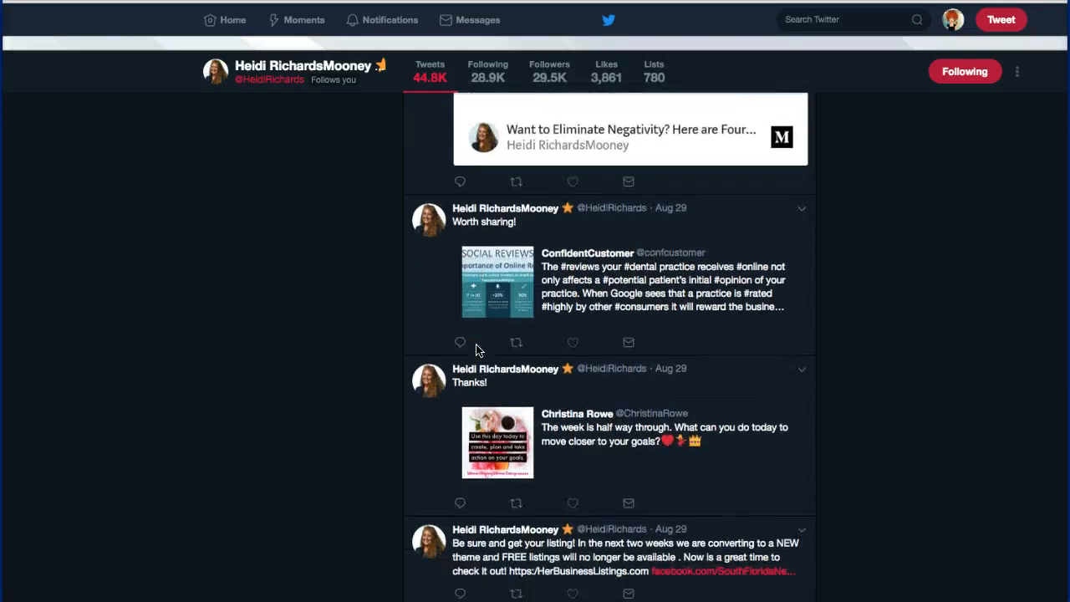
{"action": "scroll", "coordinate": [476, 350], "scroll_direction": "down", "scroll_amount": 15}
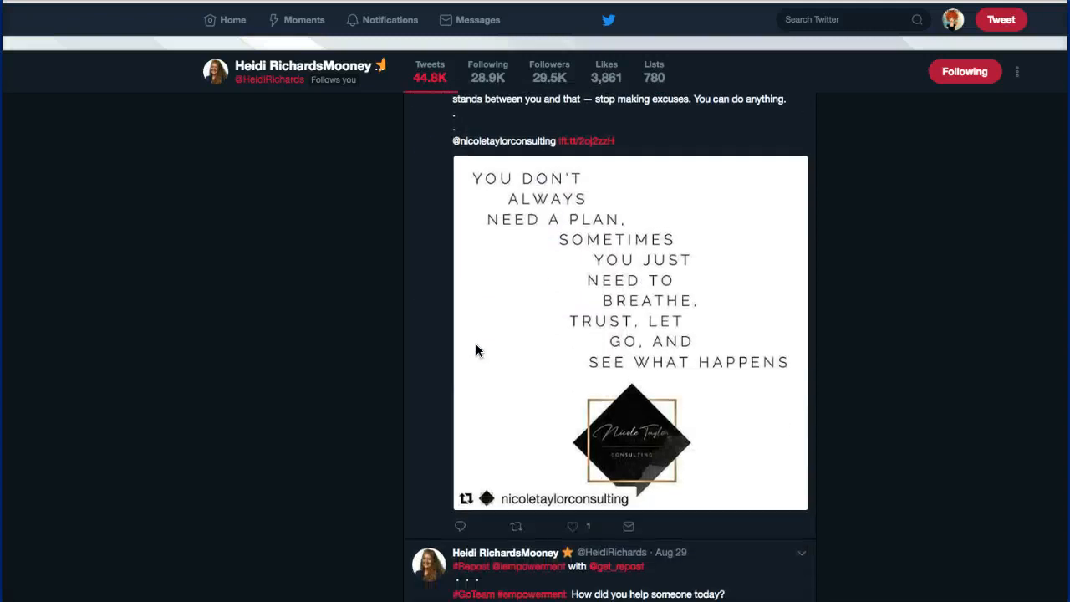
{"action": "scroll", "coordinate": [476, 350], "scroll_direction": "down", "scroll_amount": 15}
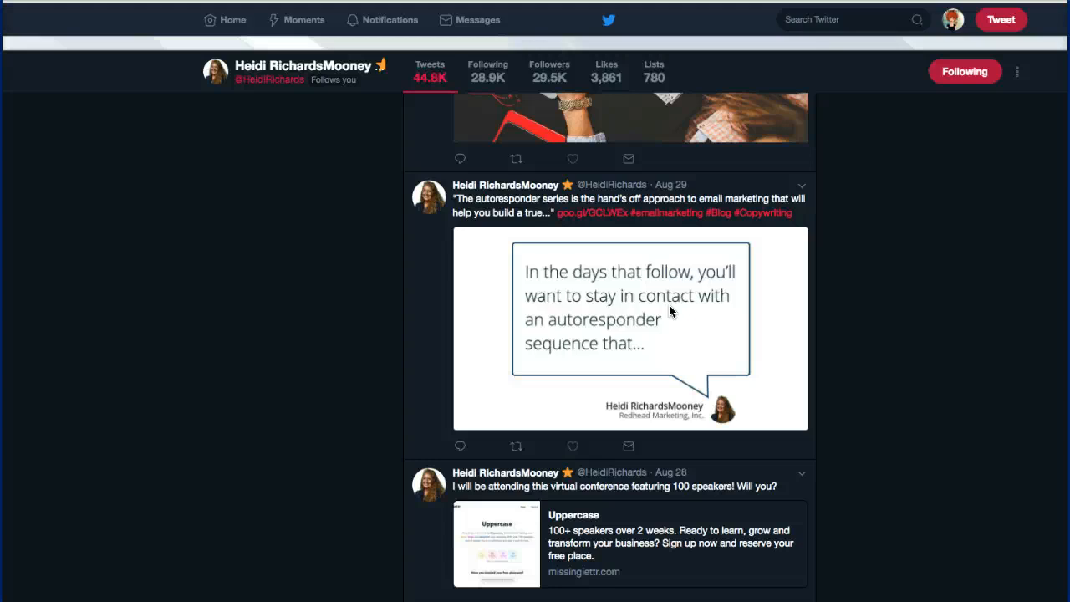
Step: Open the 'Put Your Sales on Autopilot' blog post from the tweet's goo.gl link and read through it
{"action": "left_click", "coordinate": [582, 219]}
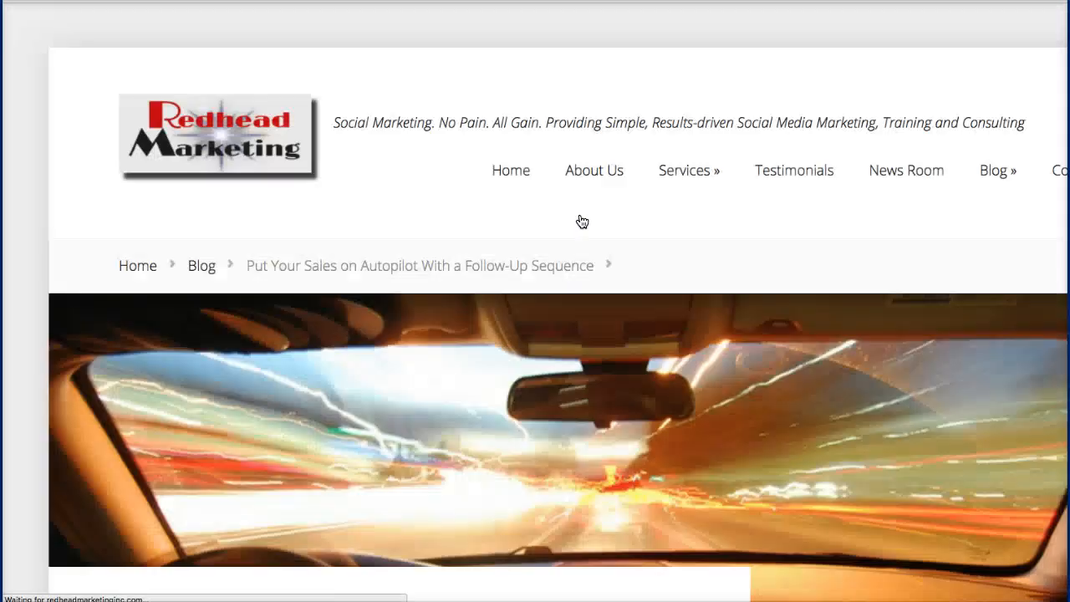
{"action": "scroll", "coordinate": [582, 221], "scroll_direction": "down", "scroll_amount": 4}
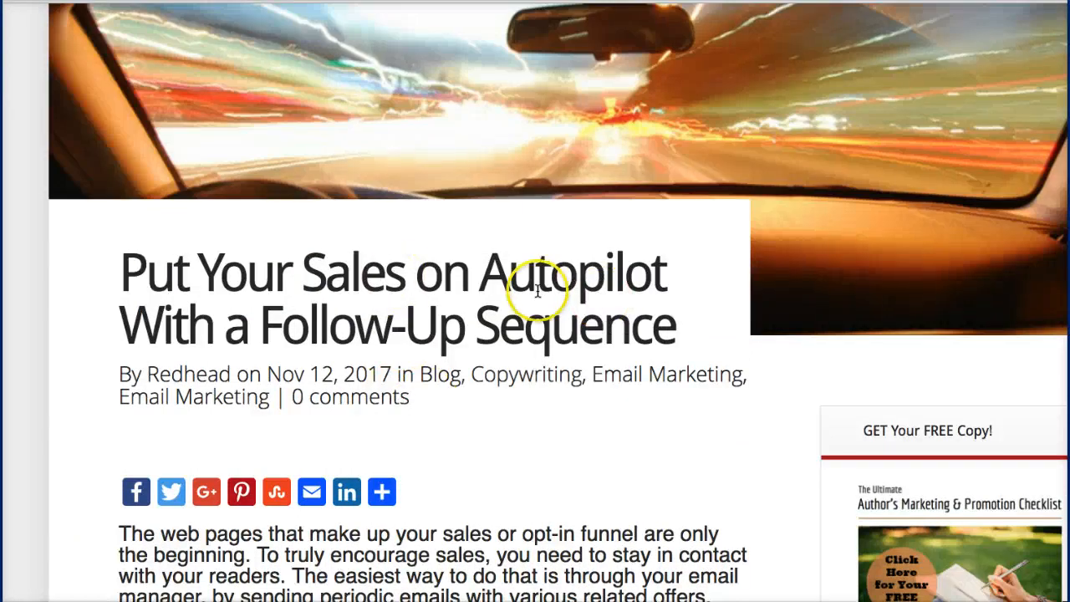
{"action": "scroll", "coordinate": [536, 290], "scroll_direction": "down", "scroll_amount": 4}
{"action": "scroll", "coordinate": [536, 290], "scroll_direction": "down", "scroll_amount": 15}
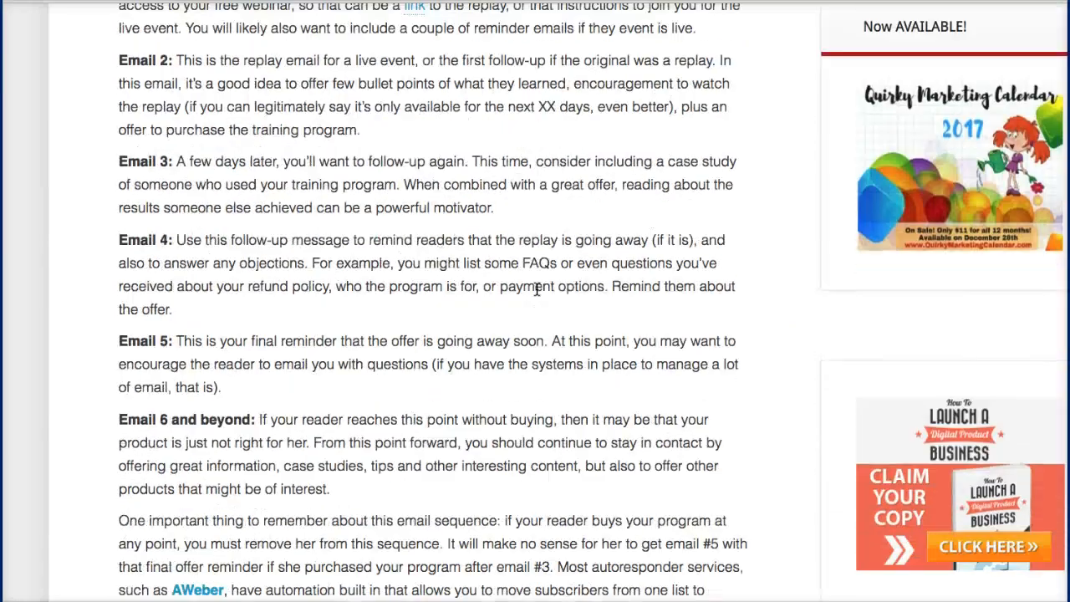
{"action": "scroll", "coordinate": [536, 290], "scroll_direction": "up", "scroll_amount": 20}
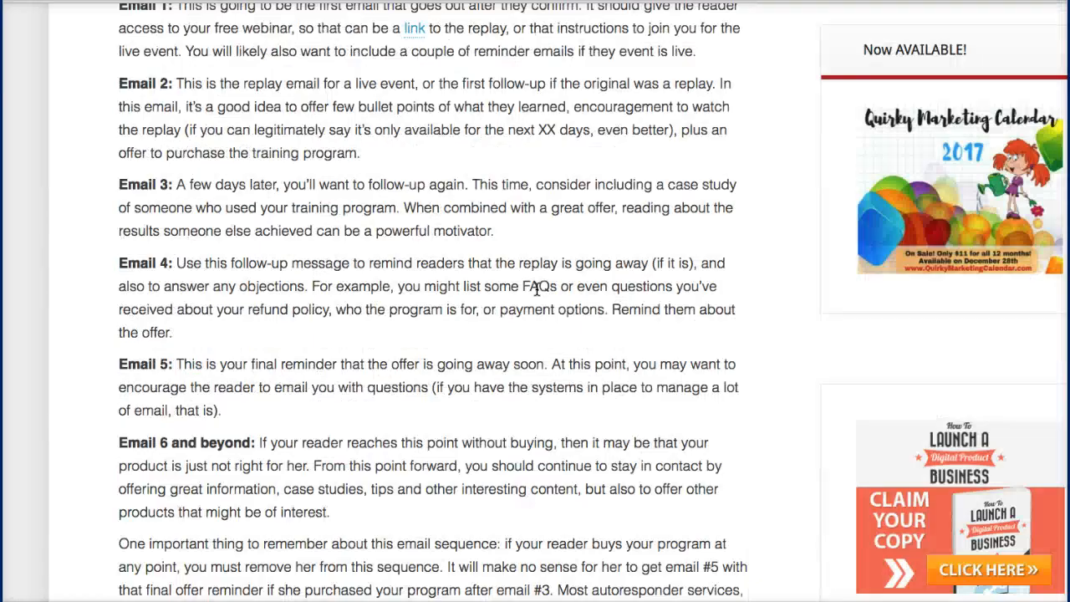